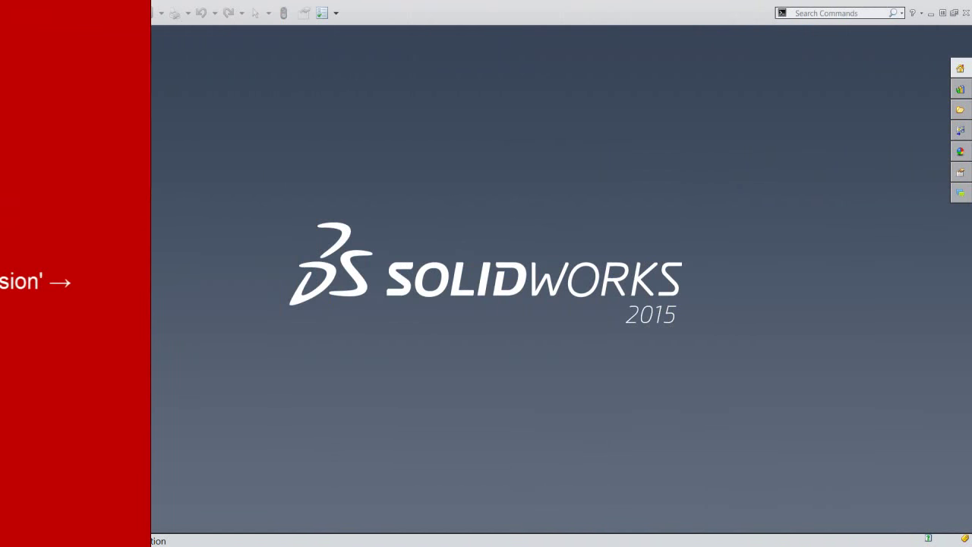
Create a new part from the IPS template, keeping inch units
left_click(748, 452)
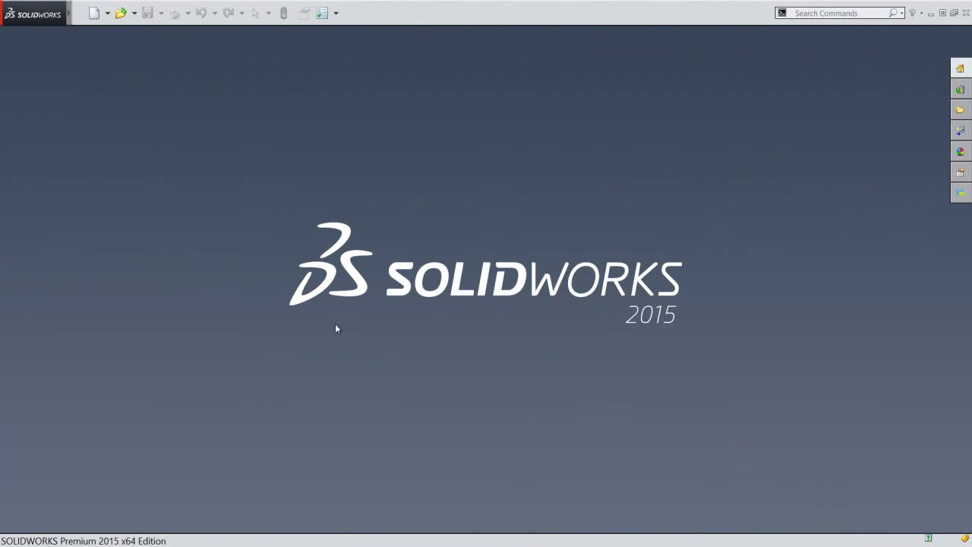
left_click(92, 14)
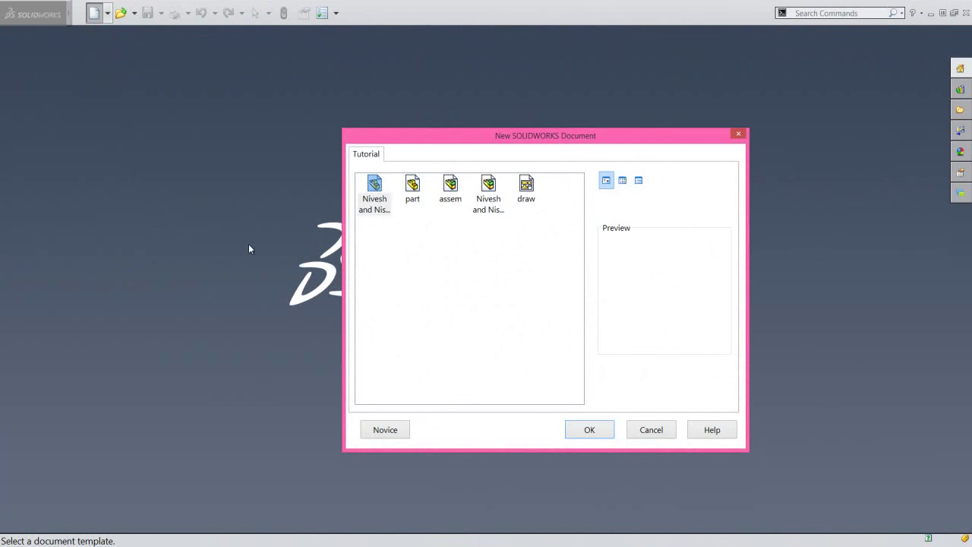
left_click(375, 184)
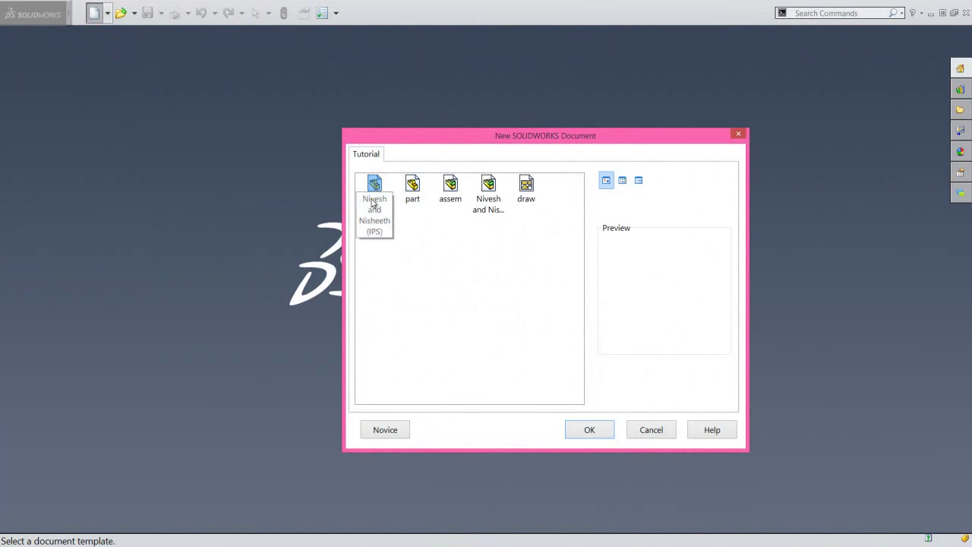
left_click(589, 429)
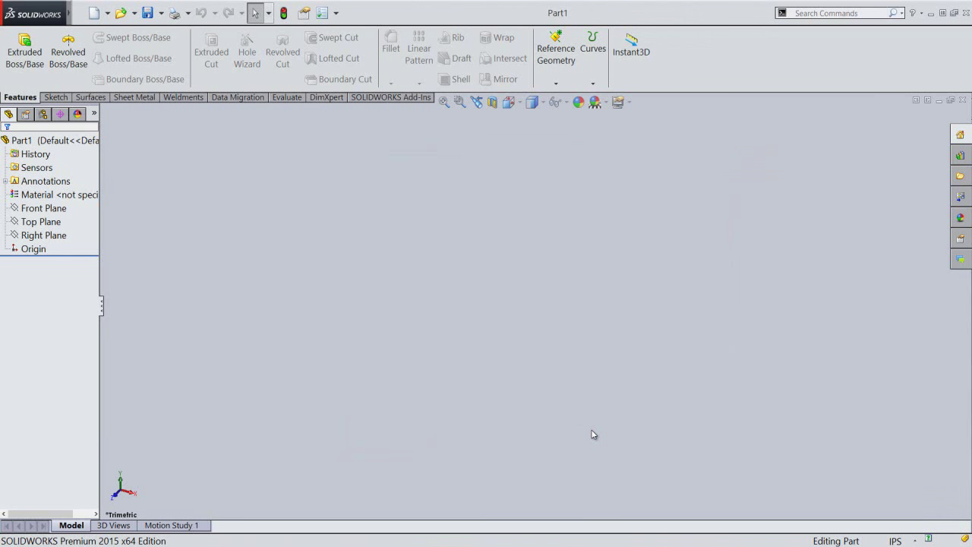
left_click(896, 540)
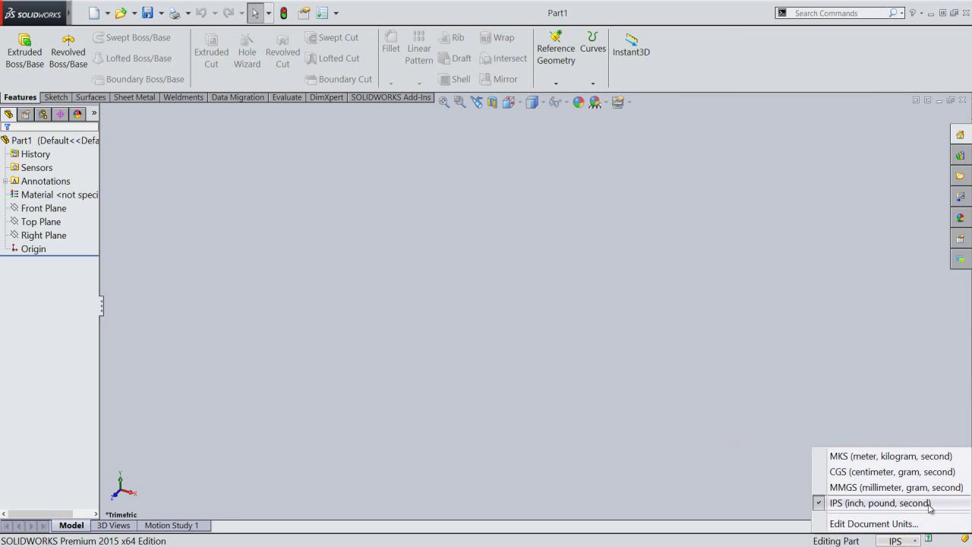
left_click(828, 354)
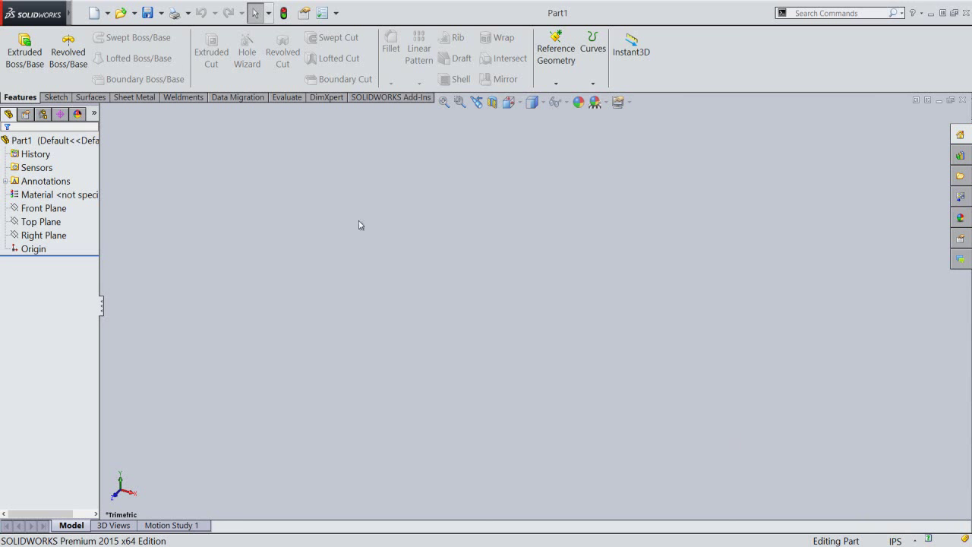
Start an extruded boss sketch on the Front Plane with a 0.09375 in circle at the origin
left_click(25, 43)
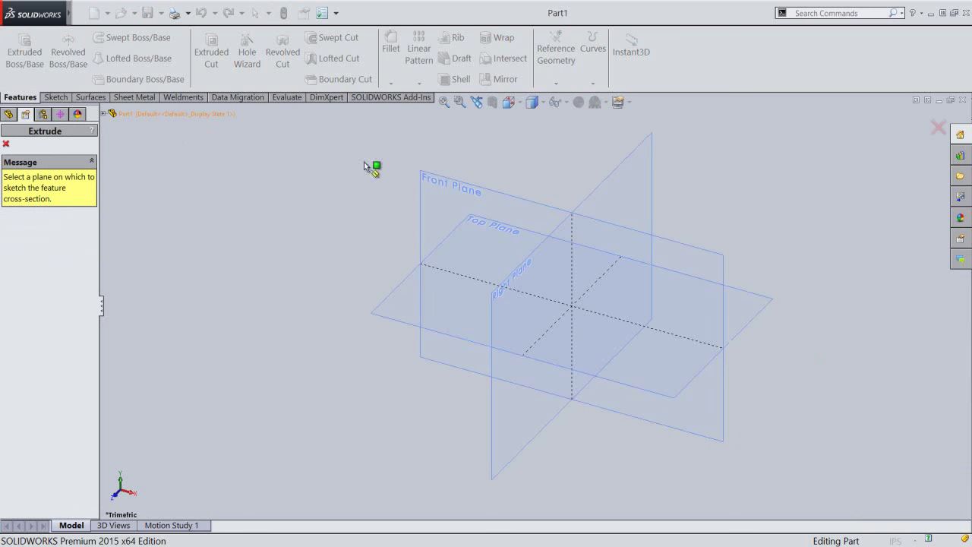
left_click(430, 177)
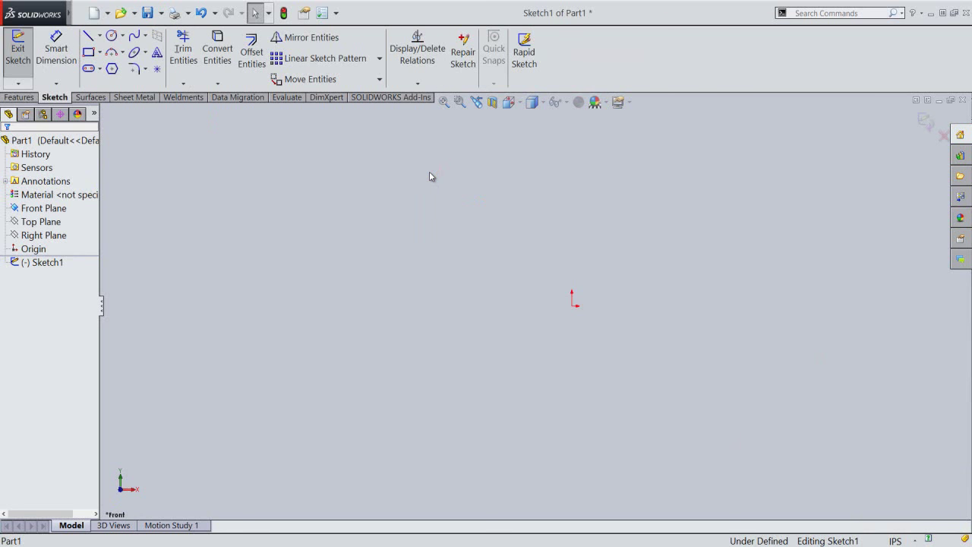
left_click(111, 36)
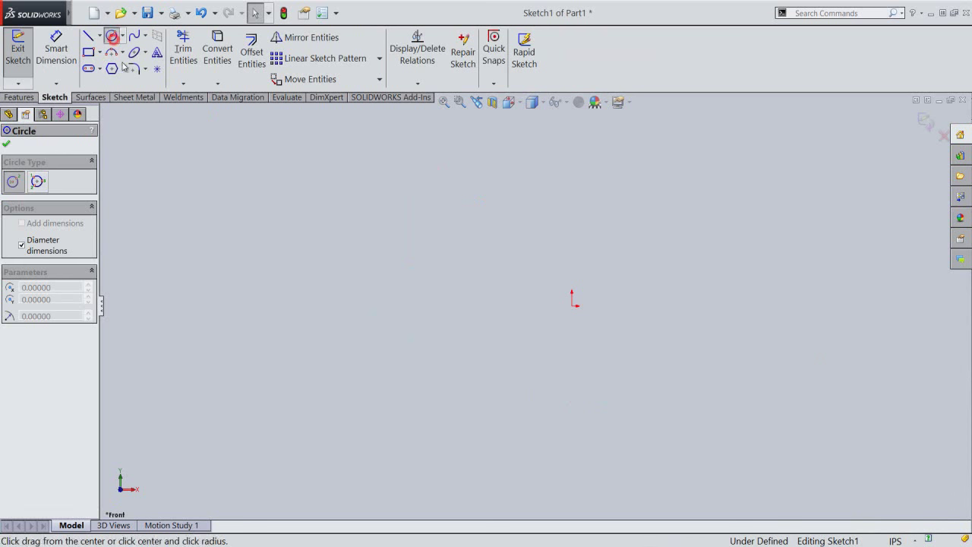
left_click(572, 306)
type(".09375")
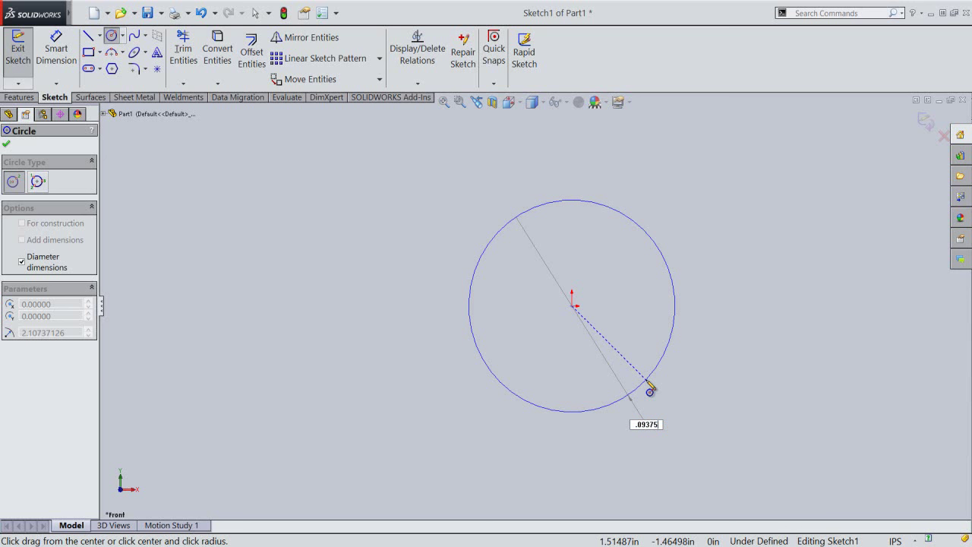
key("Return")
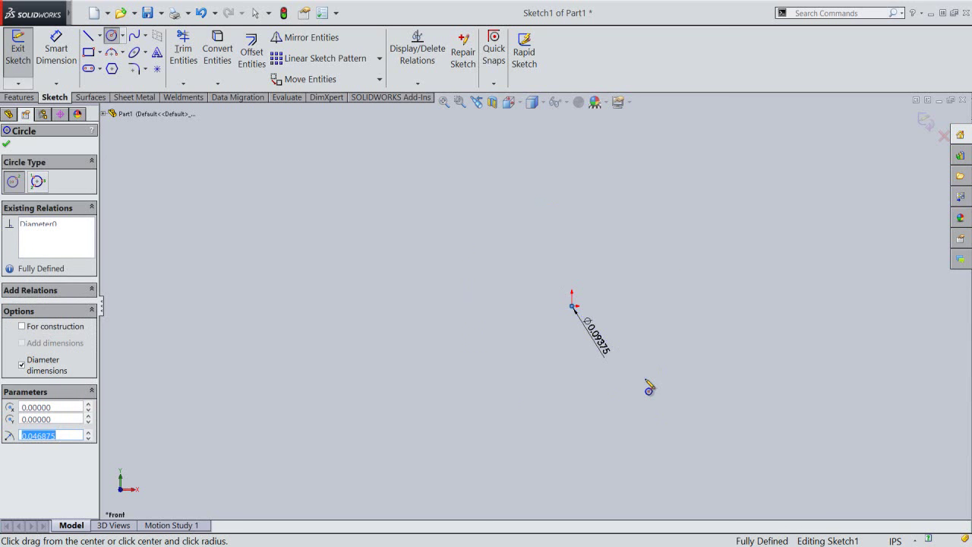
Add a concentric 0.25 in diameter circle at the origin and end the Circle tool
left_click(445, 103)
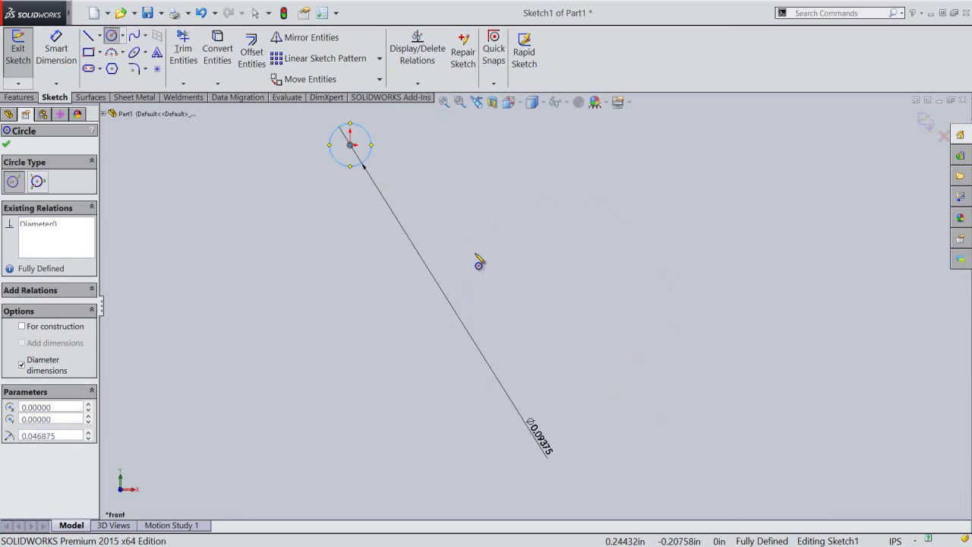
scroll(478, 264, "up", 1)
scroll(392, 190, "down", 1)
scroll(393, 194, "down", 1)
scroll(392, 194, "down", 2)
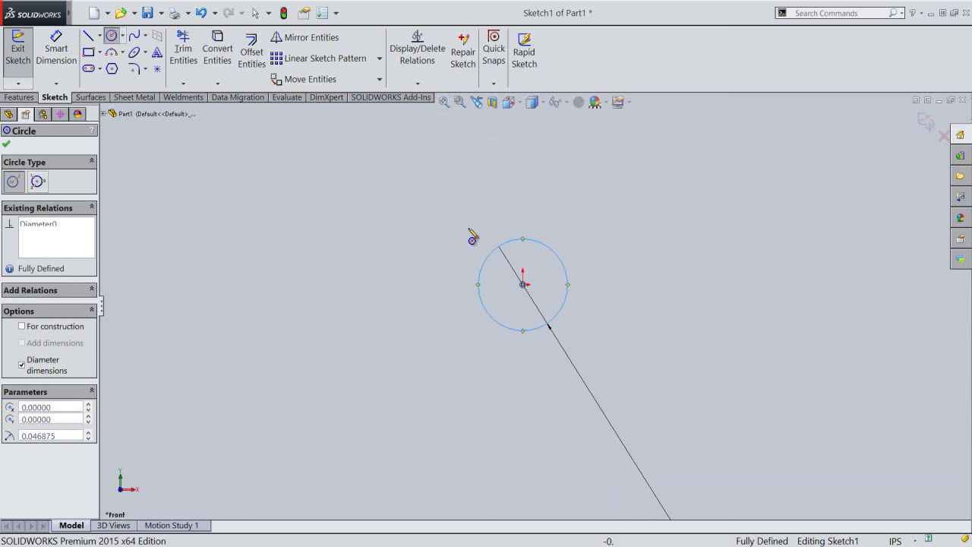
left_click(522, 285)
type(".25")
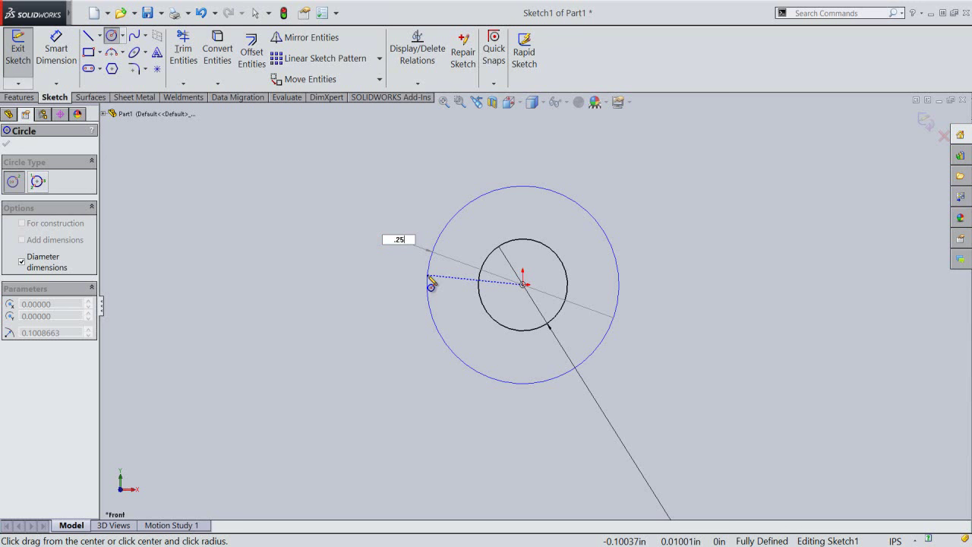
key("Return")
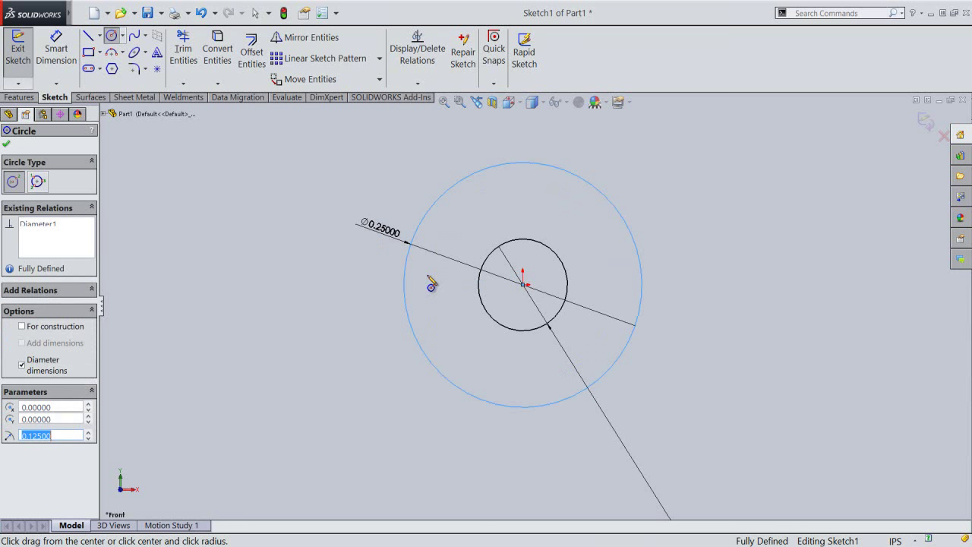
right_click(692, 221)
left_click(712, 228)
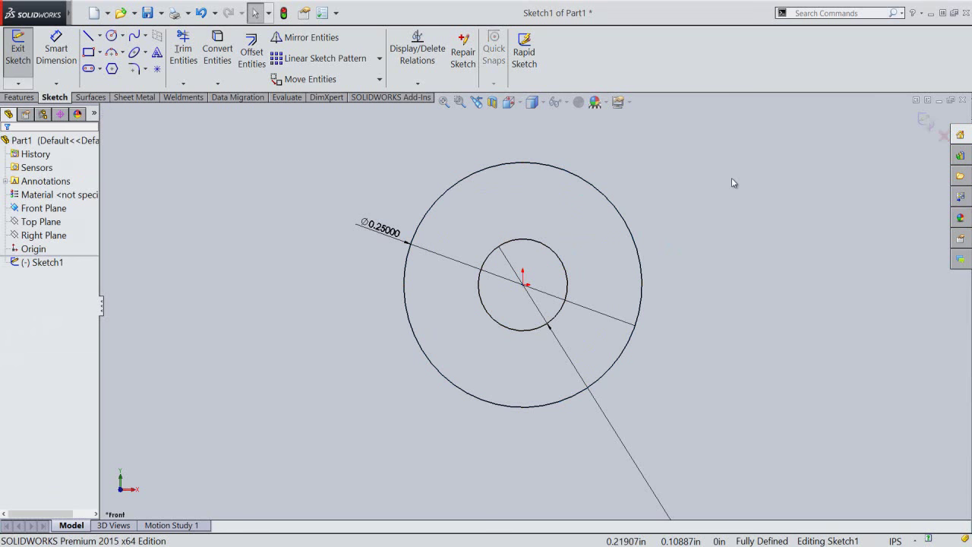
Extrude the ring sketch Mid Plane to 0.015 in depth, viewed isometric
left_click(923, 124)
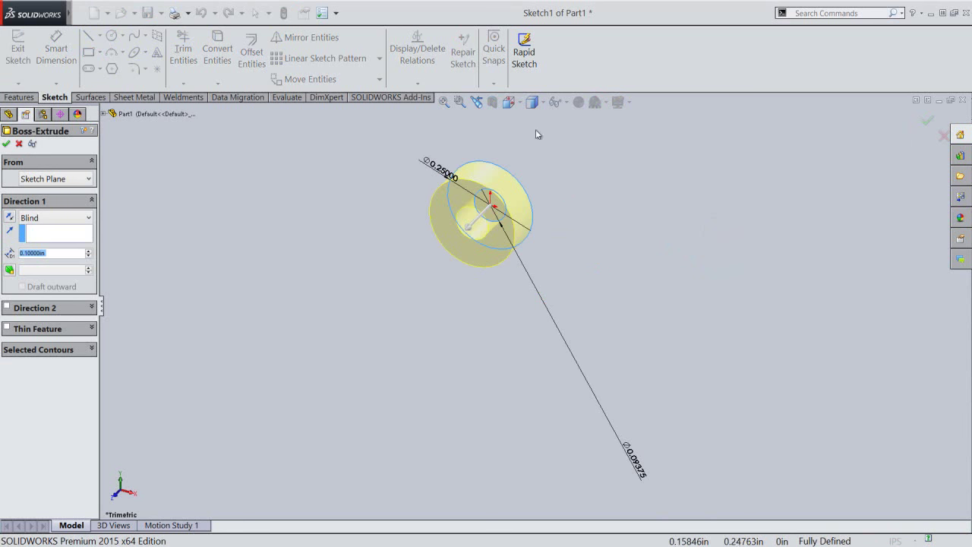
left_click(508, 102)
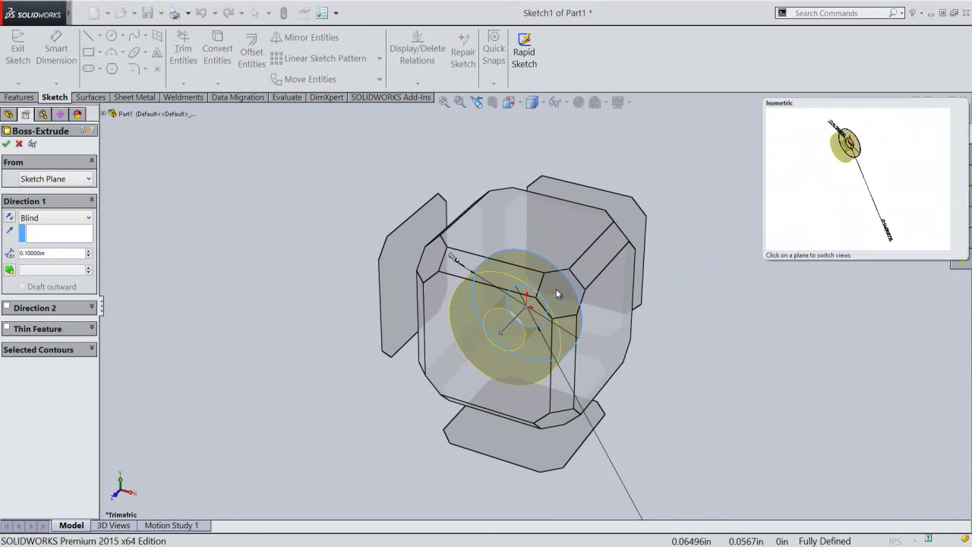
left_click(557, 289)
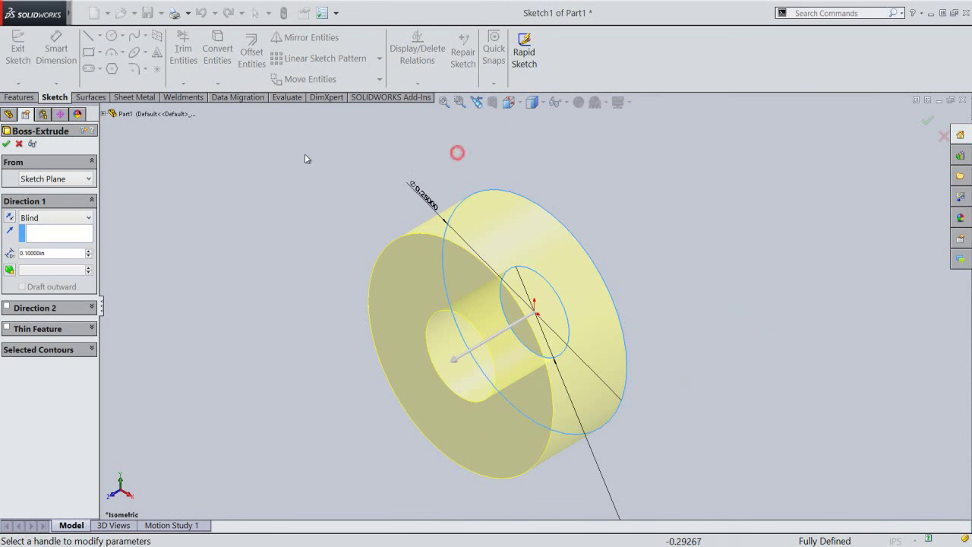
left_click(69, 219)
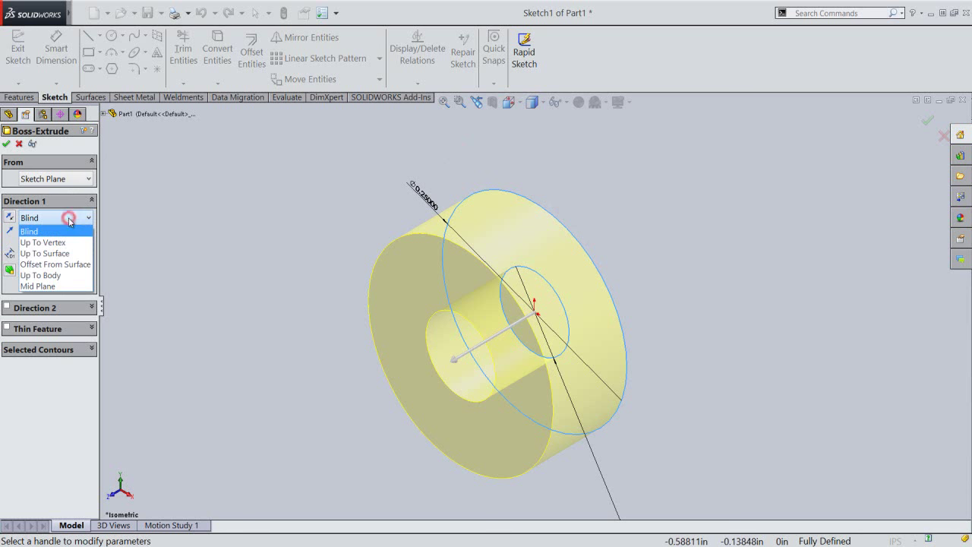
left_click(74, 288)
left_click(56, 255)
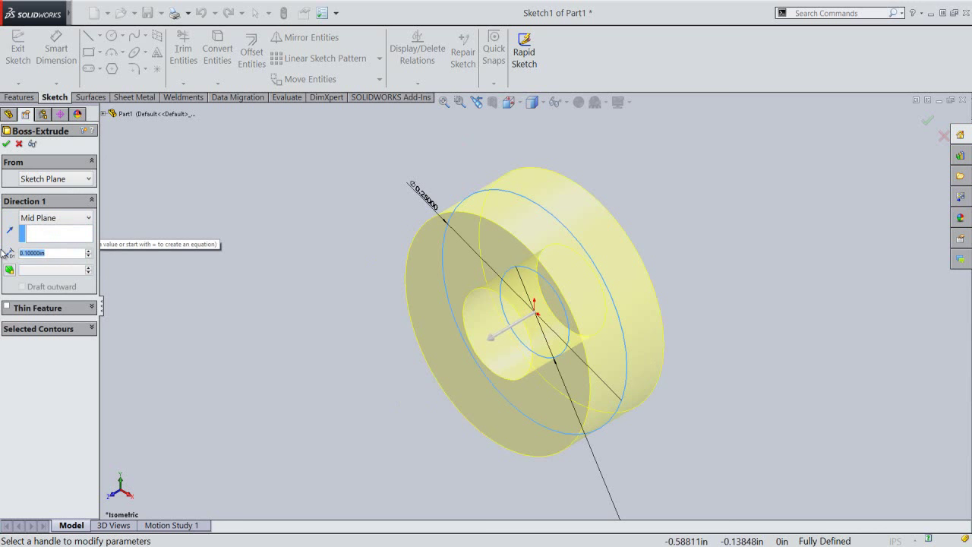
type(".015")
key("Return")
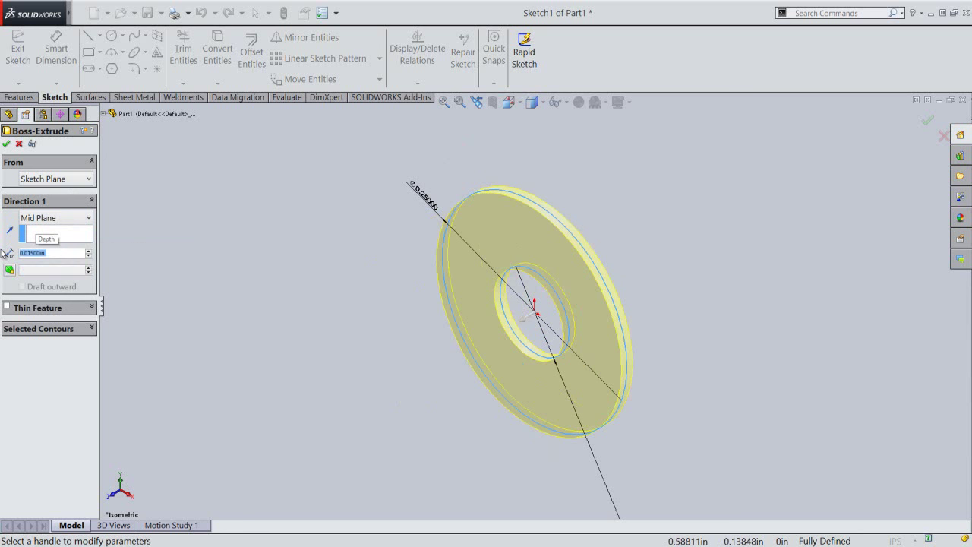
right_click(160, 190)
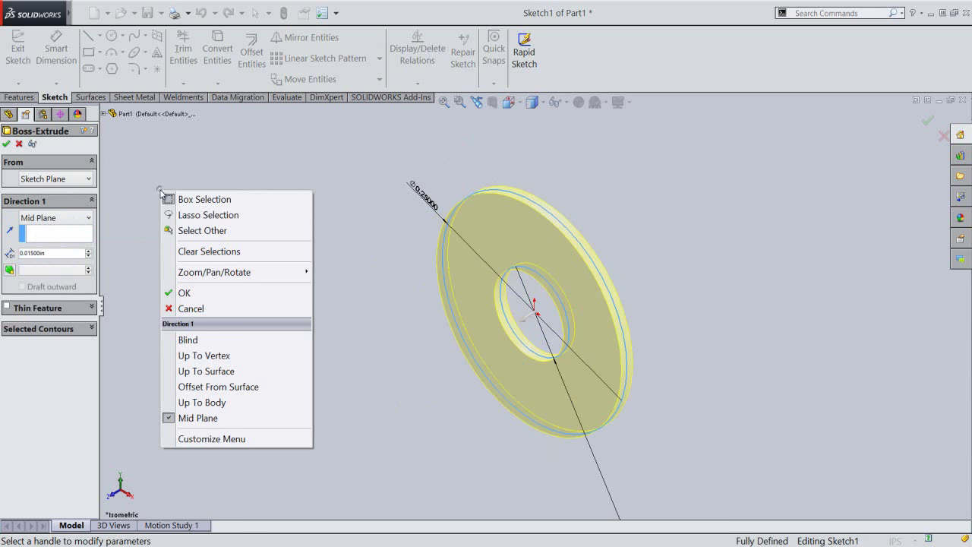
left_click(182, 292)
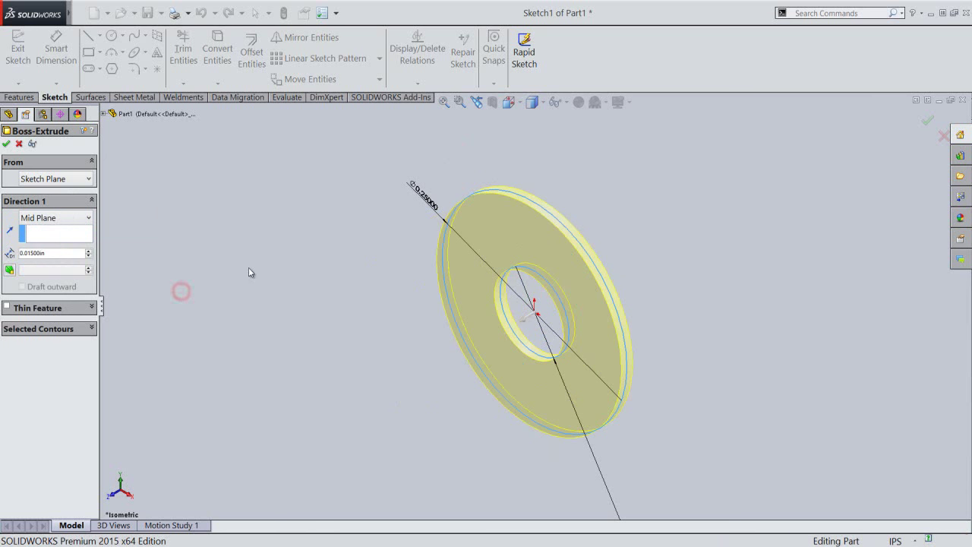
left_click(259, 245)
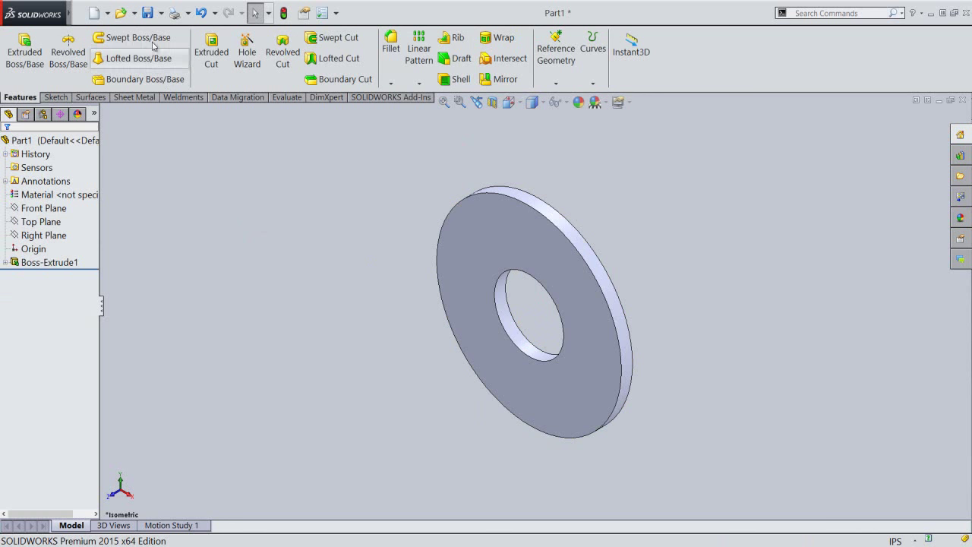
Save the part with the file name 'E-Clip'
left_click(145, 15)
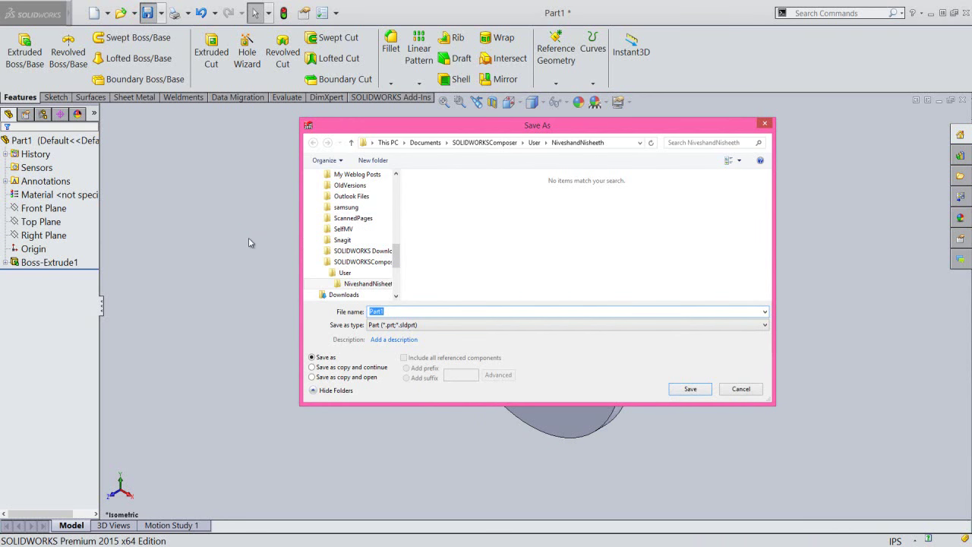
right_click(395, 313)
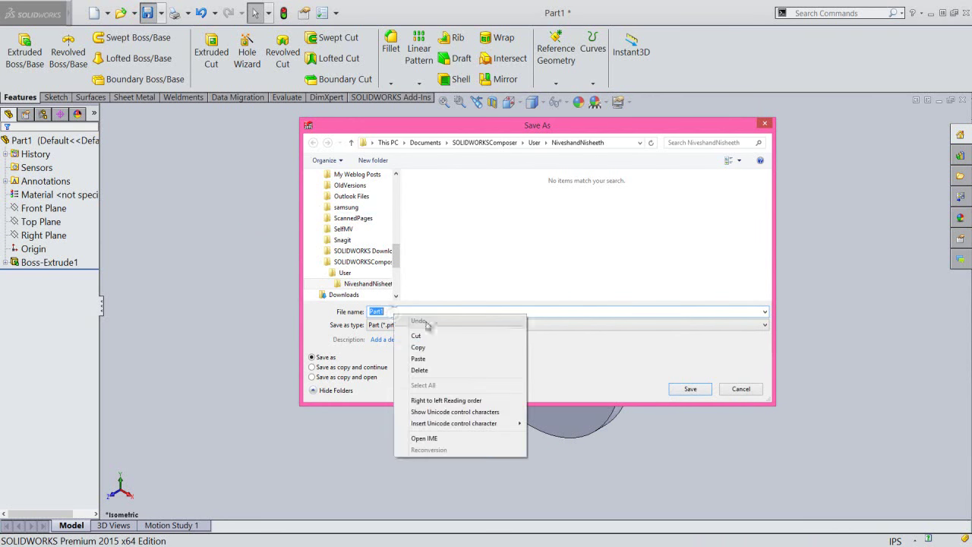
left_click(434, 358)
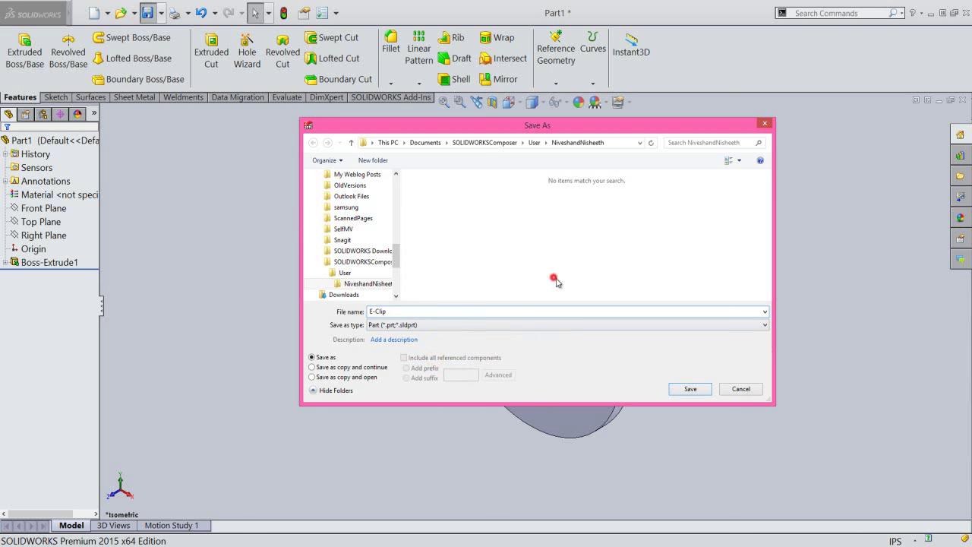
left_click(690, 389)
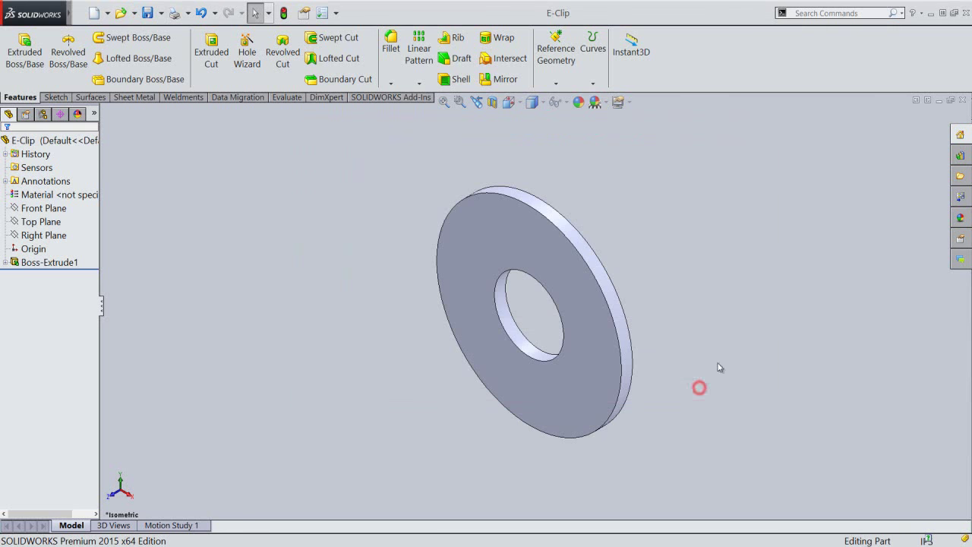
Open a new sketch on the washer's front face, viewed Normal To it
left_click(703, 293)
left_click(506, 232)
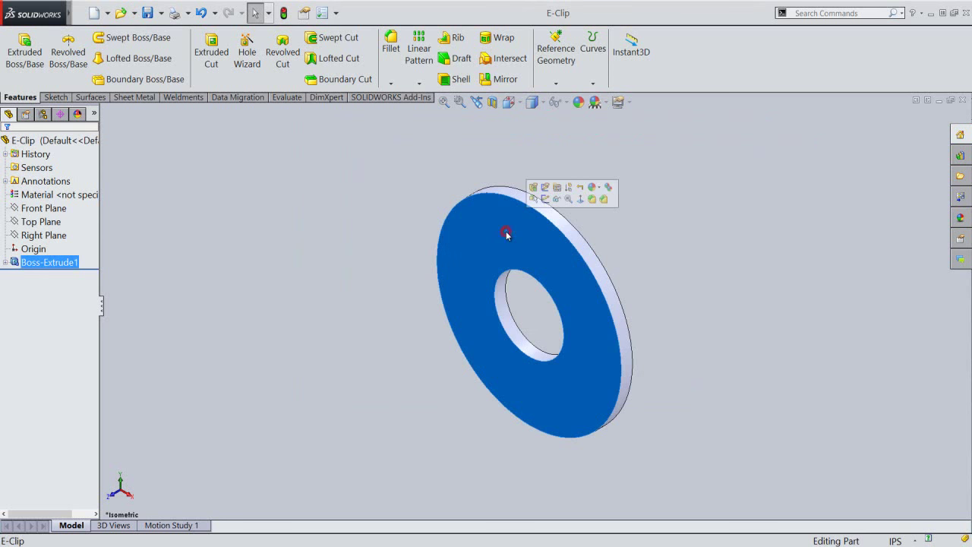
left_click(579, 199)
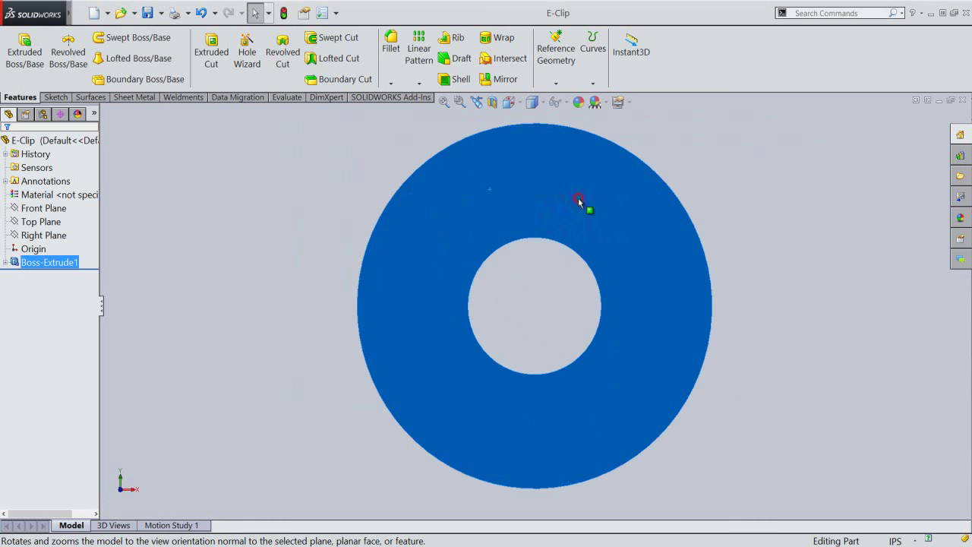
right_click(513, 193)
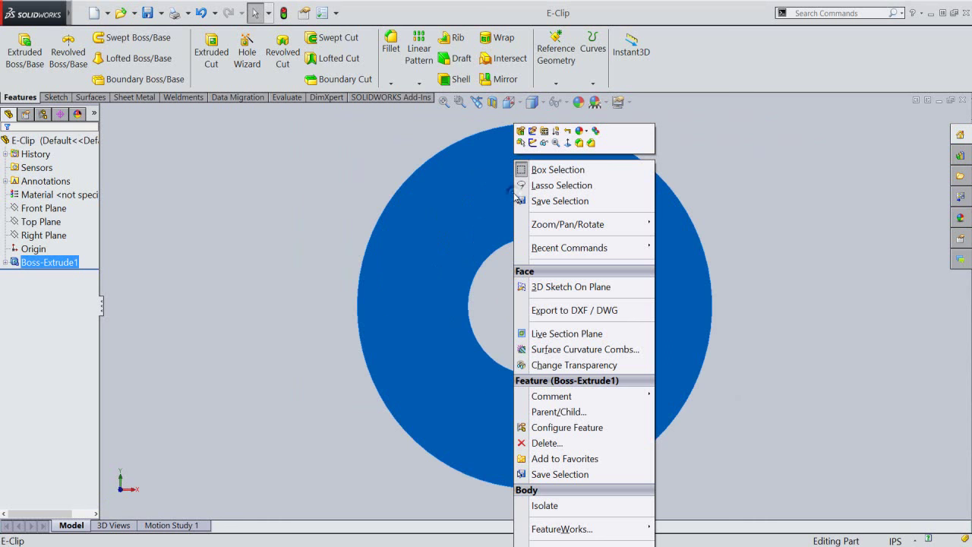
left_click(533, 143)
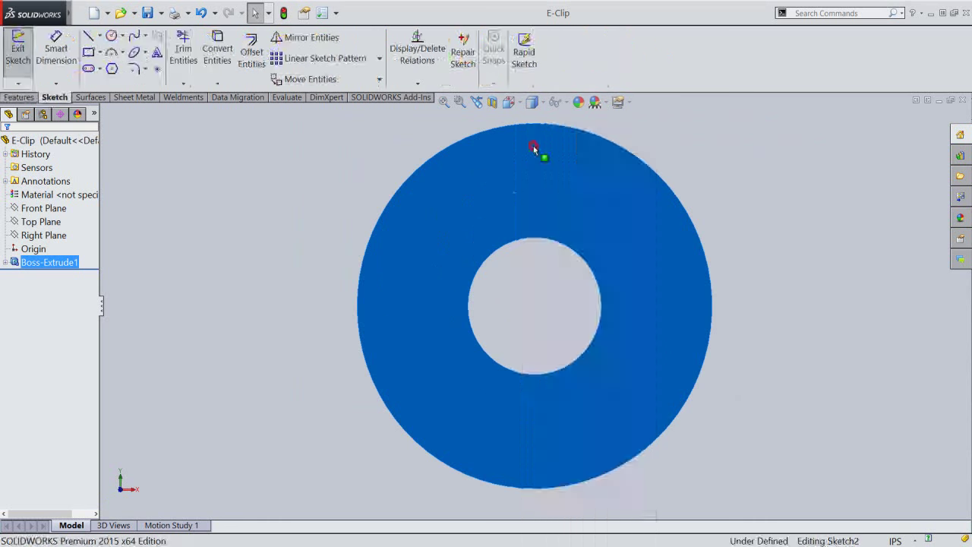
left_click(308, 178)
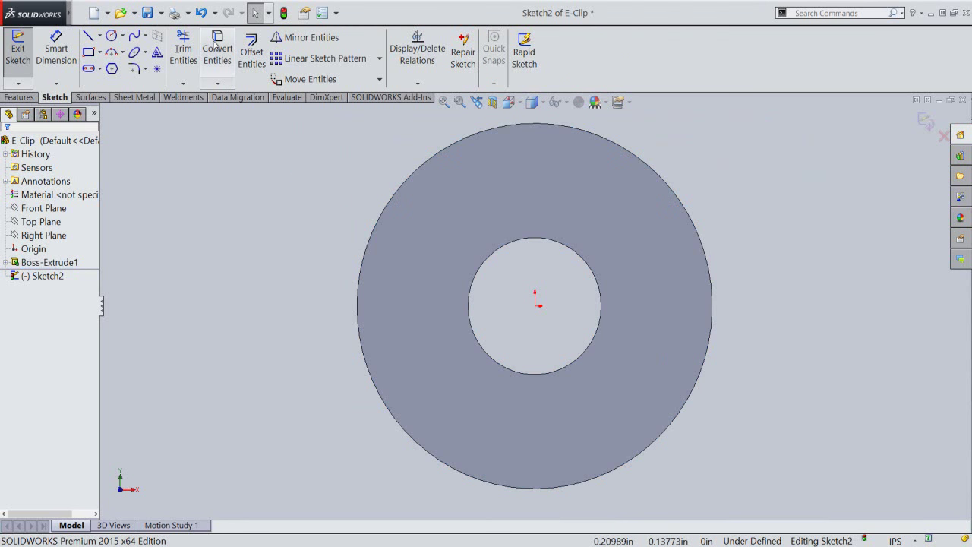
Convert the face's inner and outer circular edges into sketch geometry
left_click(217, 50)
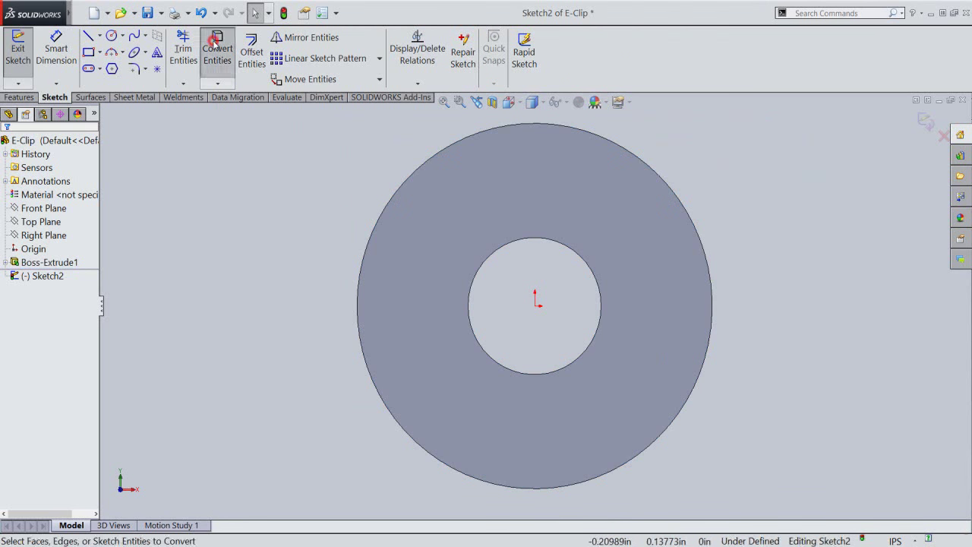
left_click(423, 255)
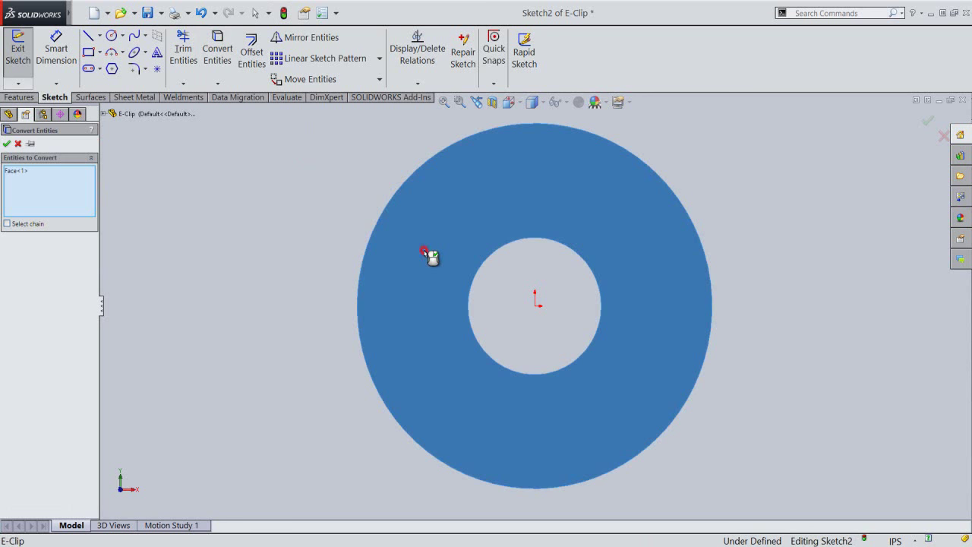
left_click(7, 145)
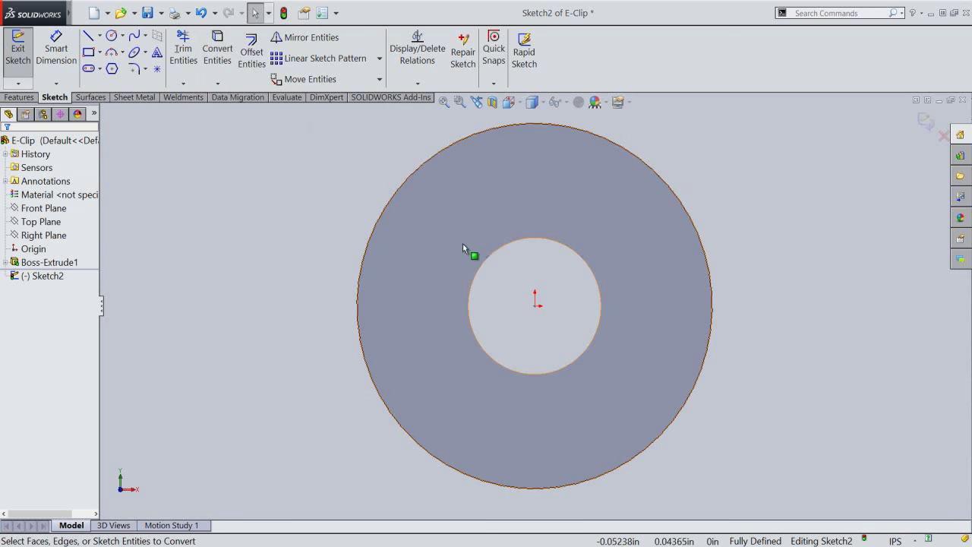
left_click(490, 256)
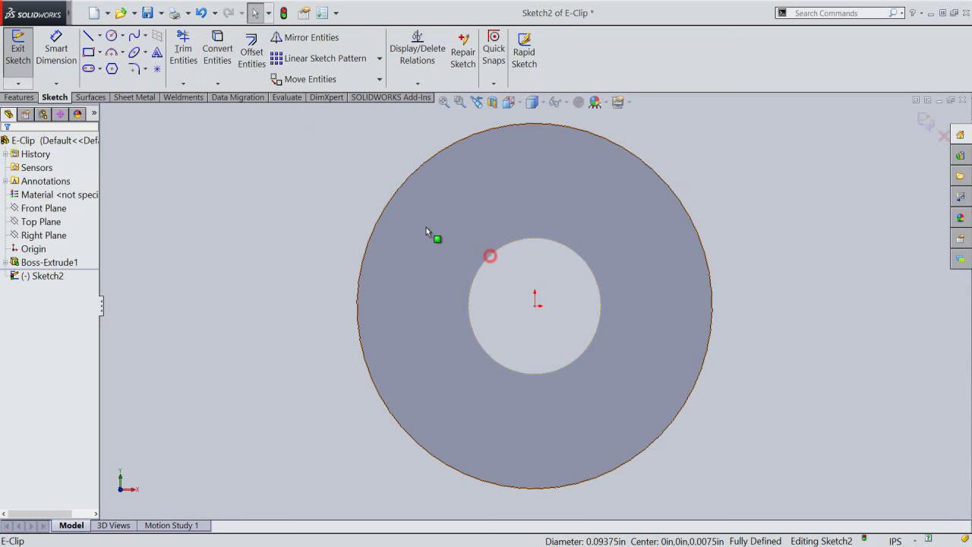
left_click(217, 50)
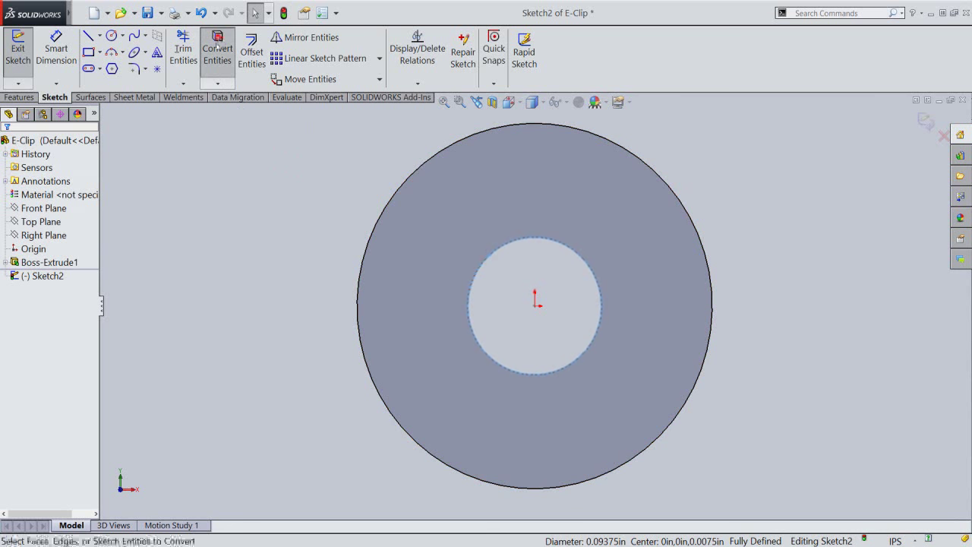
left_click(198, 177)
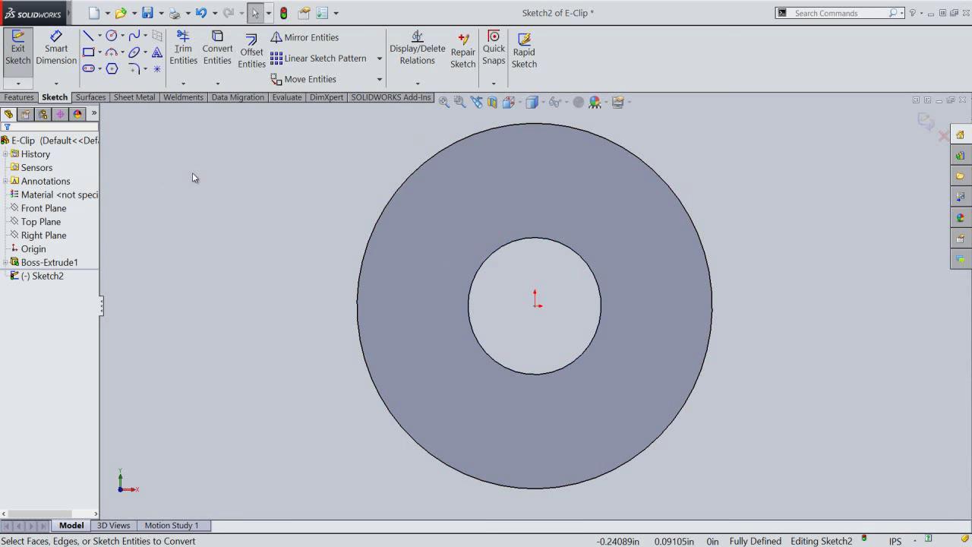
left_click(88, 36)
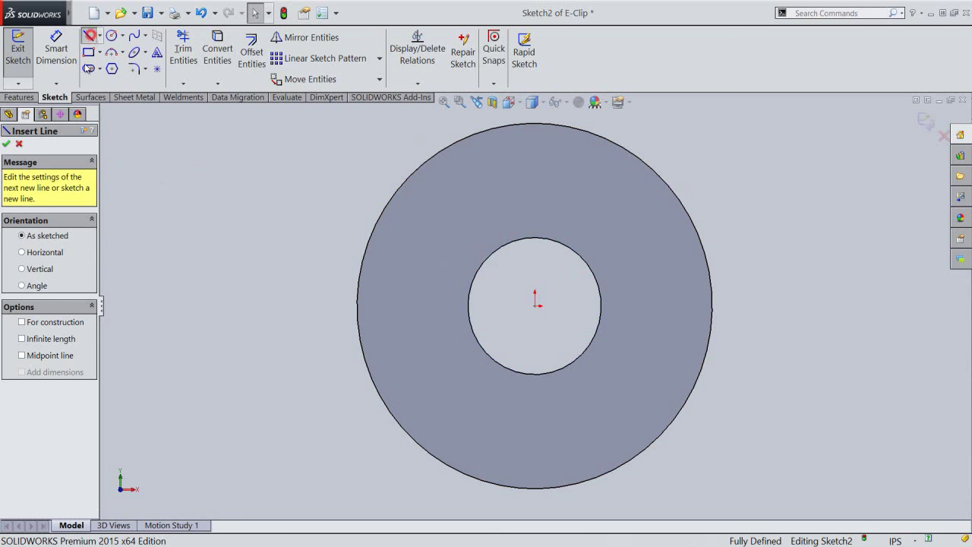
Sketch a closed four-line trapezoid from across the hole to above the ring's top
left_click(487, 286)
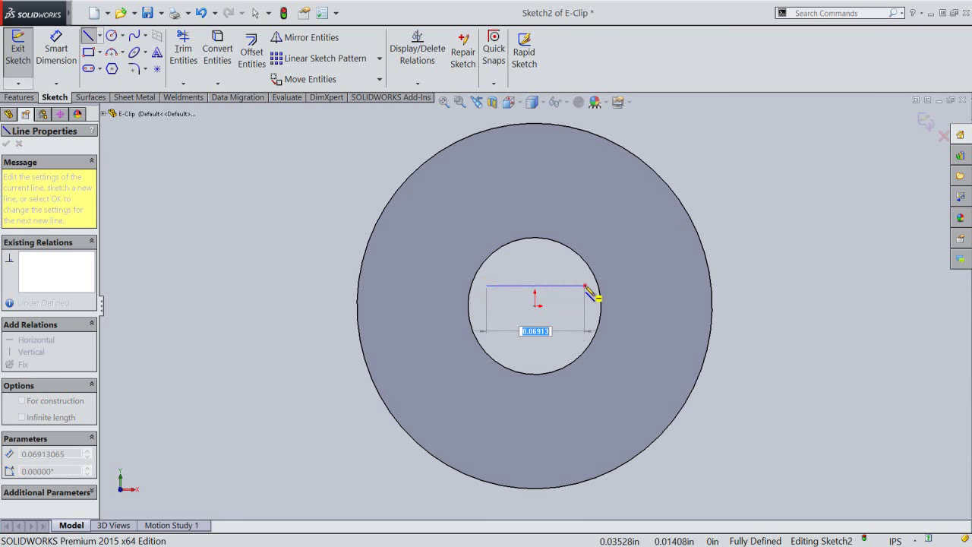
left_click(584, 287)
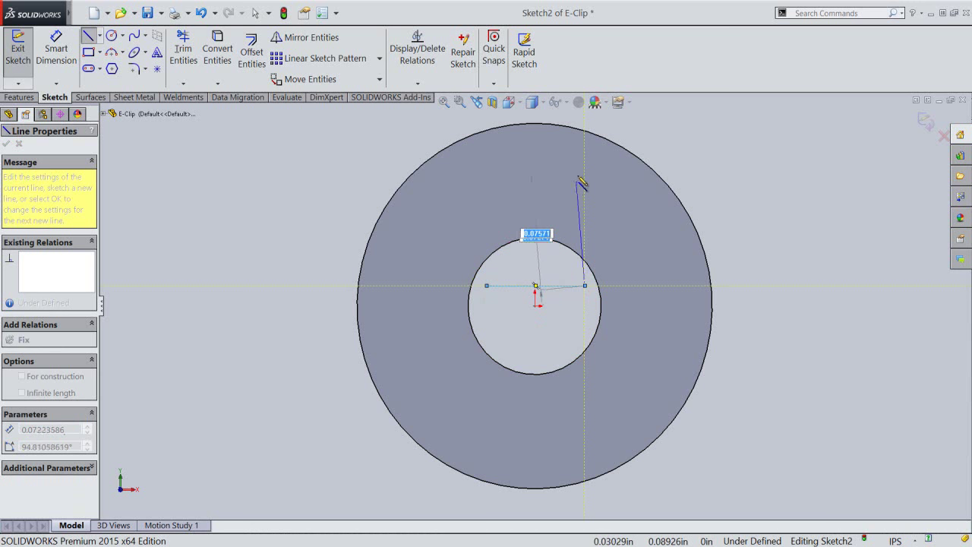
left_click(626, 127)
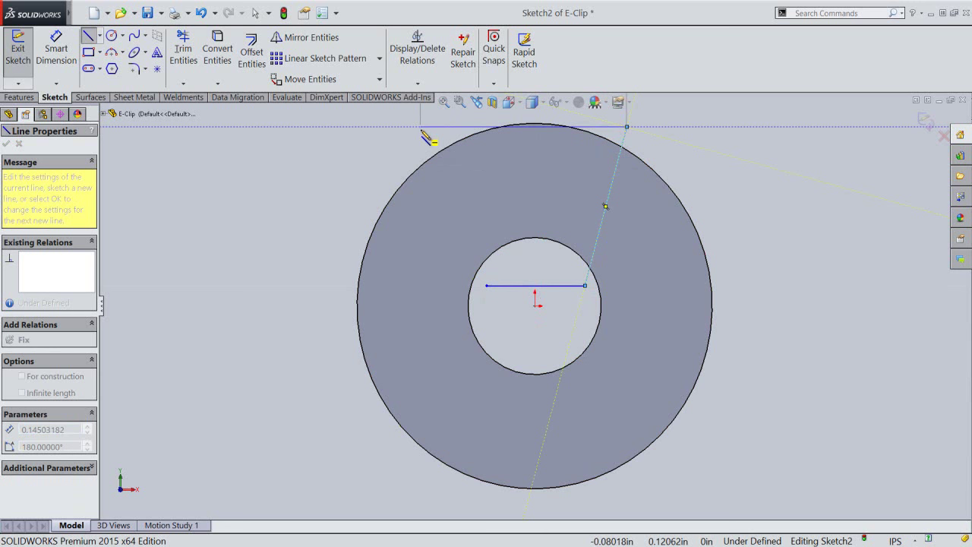
left_click(421, 127)
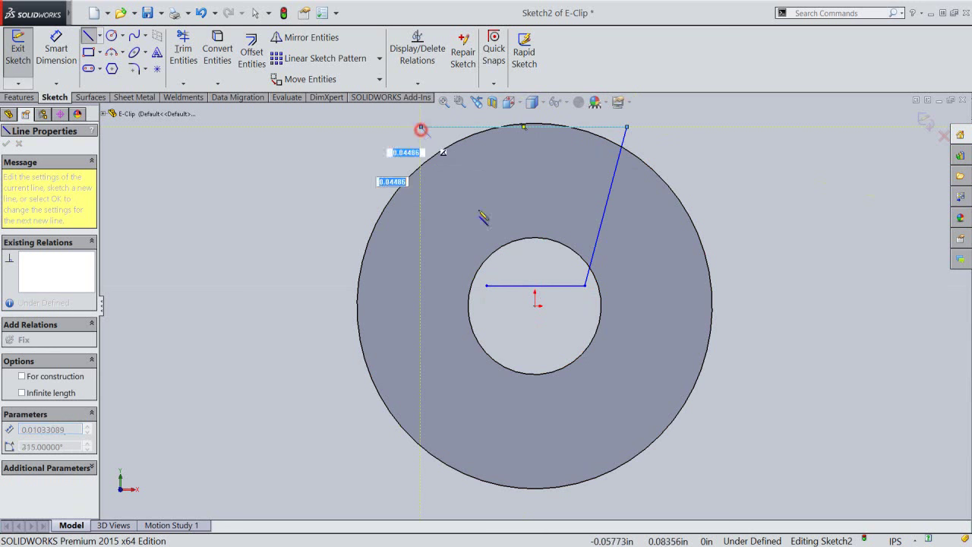
left_click(487, 285)
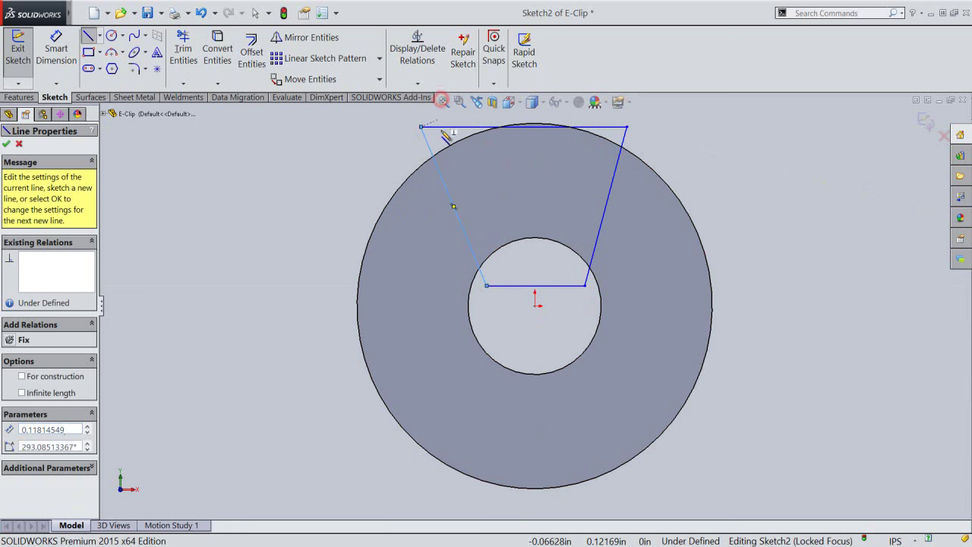
right_click(403, 140)
left_click(419, 149)
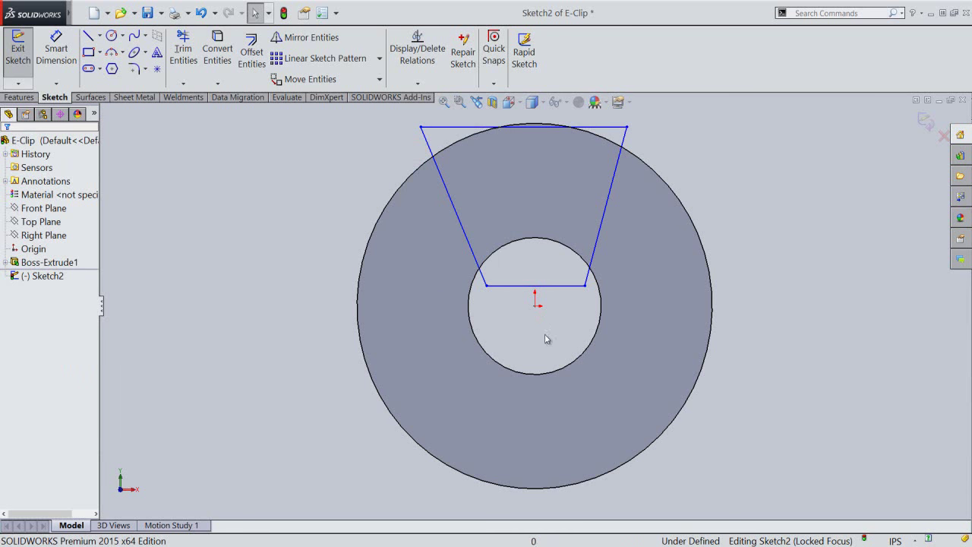
Place a vertical, infinite-length centerline through the ring's centre
scroll(541, 350, "up", 2)
scroll(544, 241, "down", 1)
left_click(327, 246)
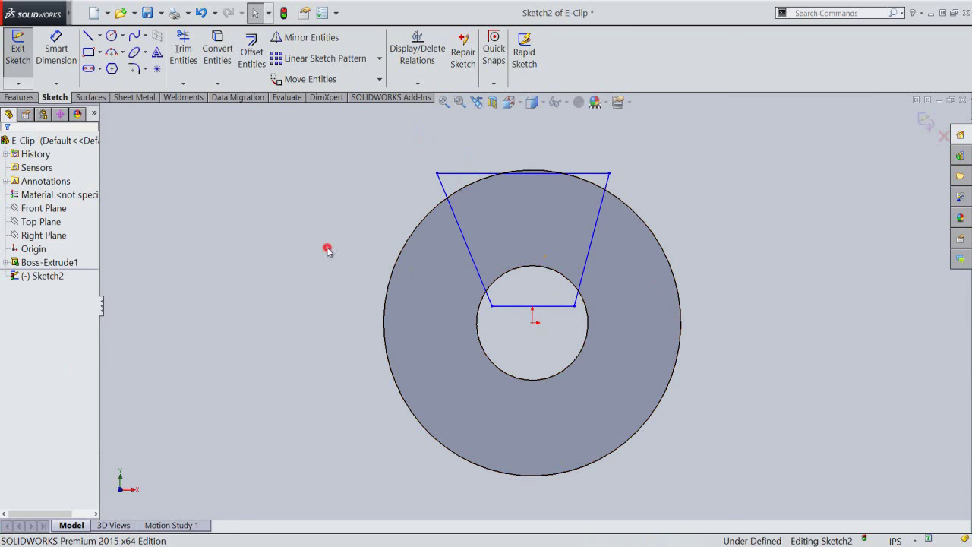
left_click(100, 36)
left_click(106, 68)
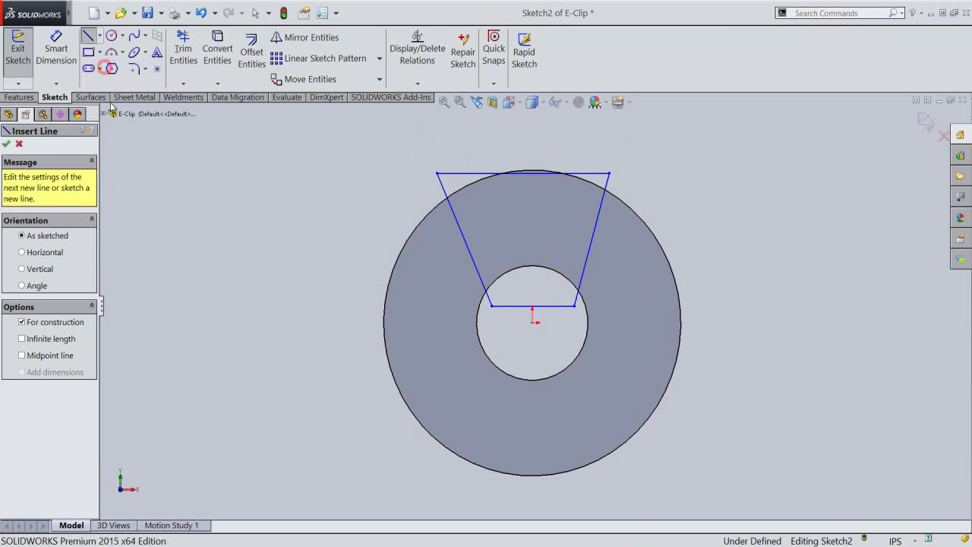
left_click(22, 270)
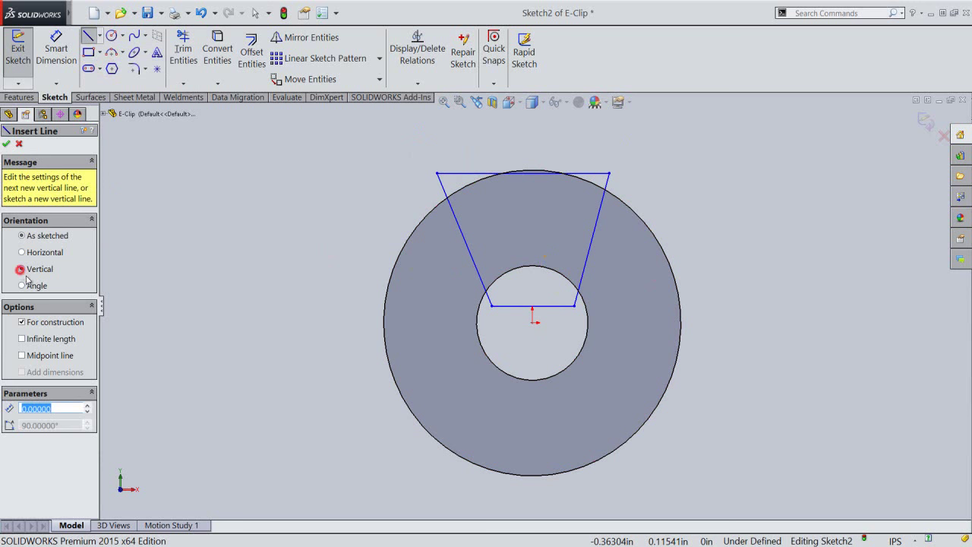
left_click(22, 338)
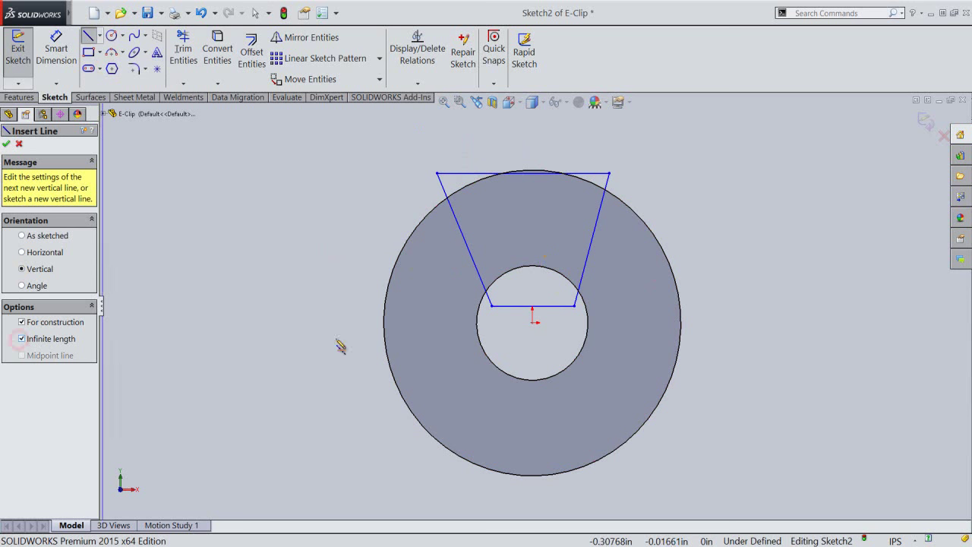
left_click(534, 324)
right_click(300, 219)
left_click(317, 248)
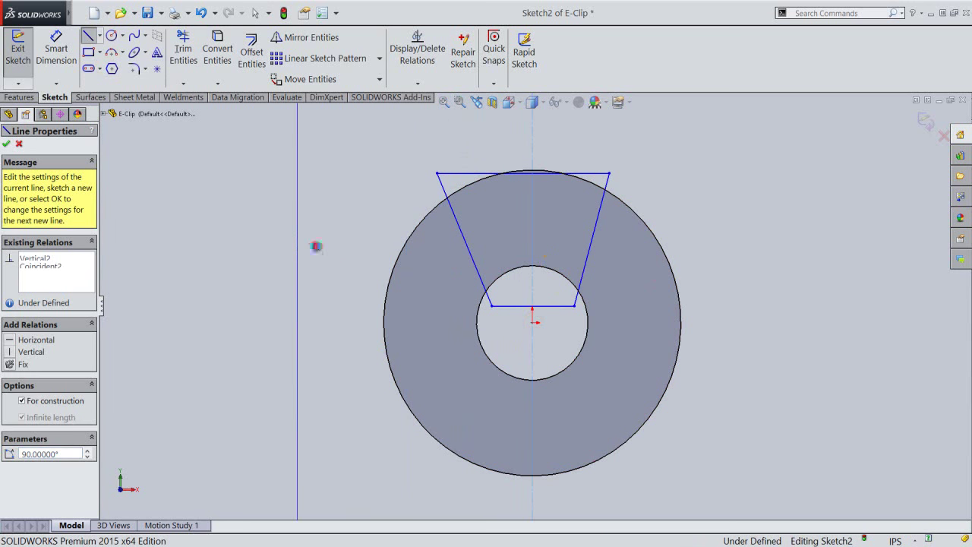
Add a Symmetric relation between both slanted sides about the centerline
left_click(457, 228)
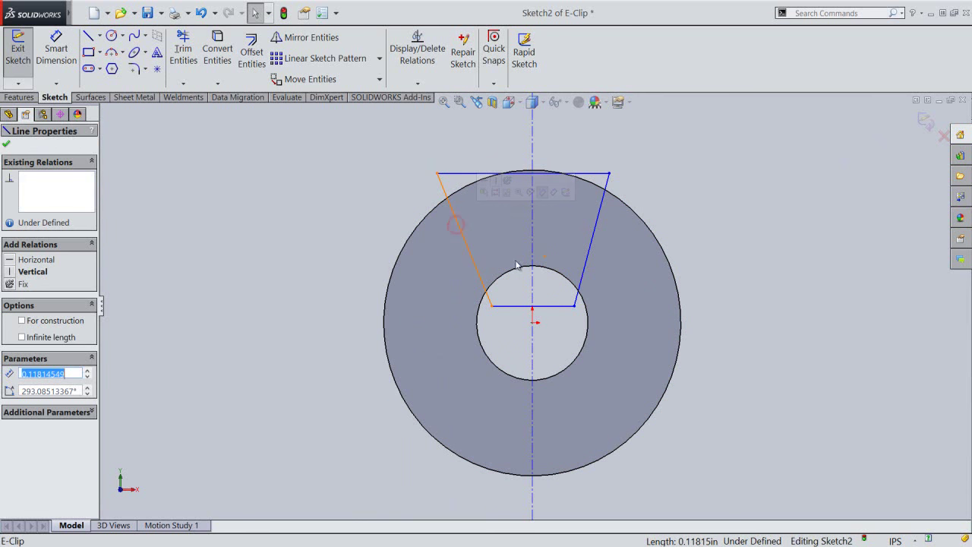
left_click(593, 253, "ctrl")
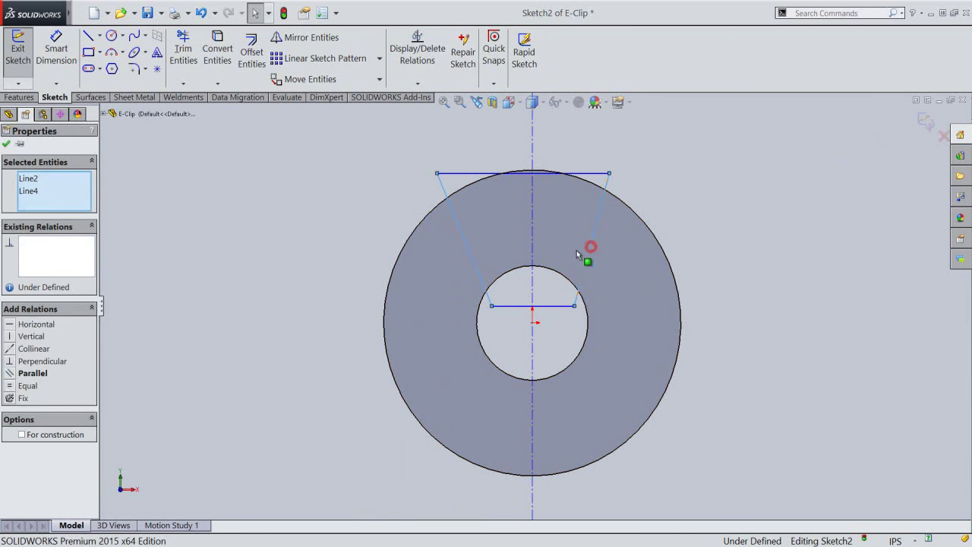
left_click(531, 240)
left_click(532, 240, "ctrl")
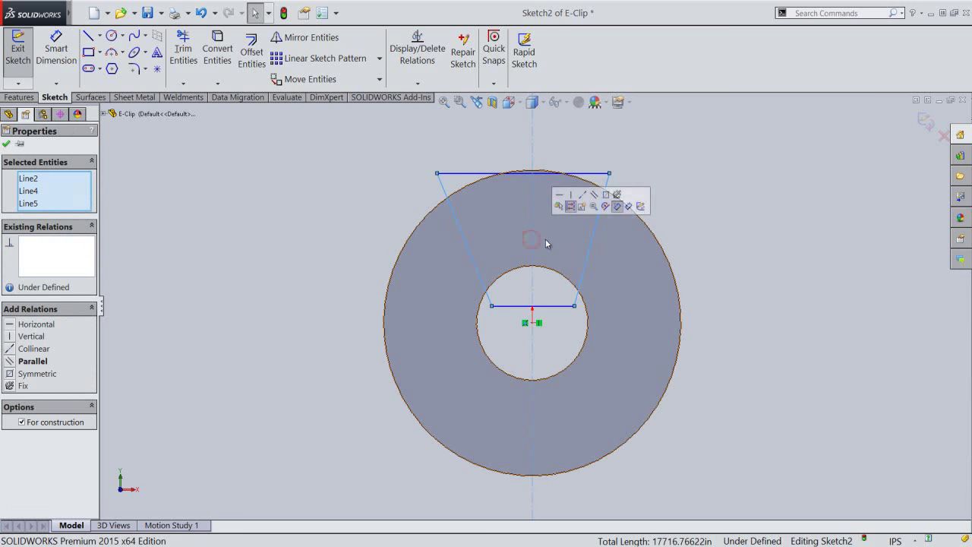
left_click(606, 196)
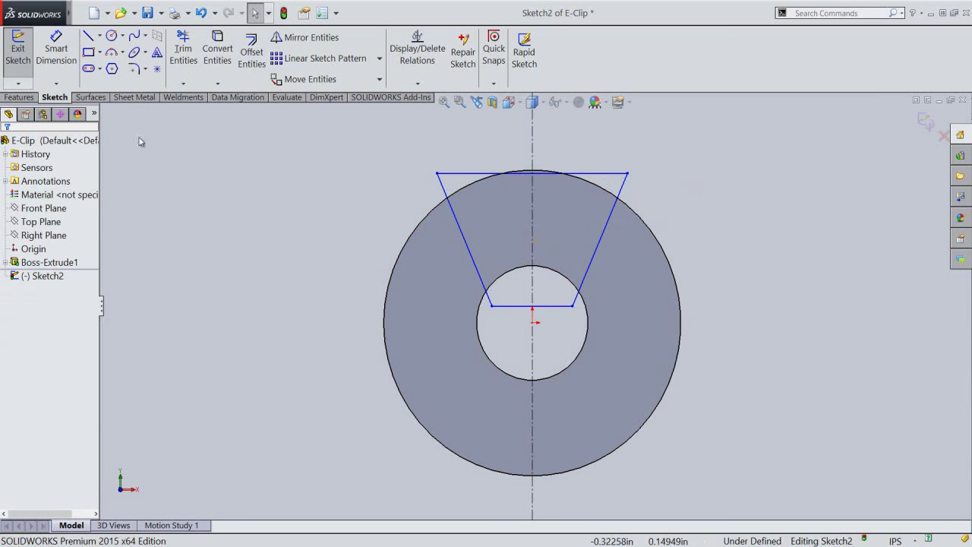
Dimension the trapezoid's bottom line to 0.05 in and top line to 0.1 in
left_click(61, 52)
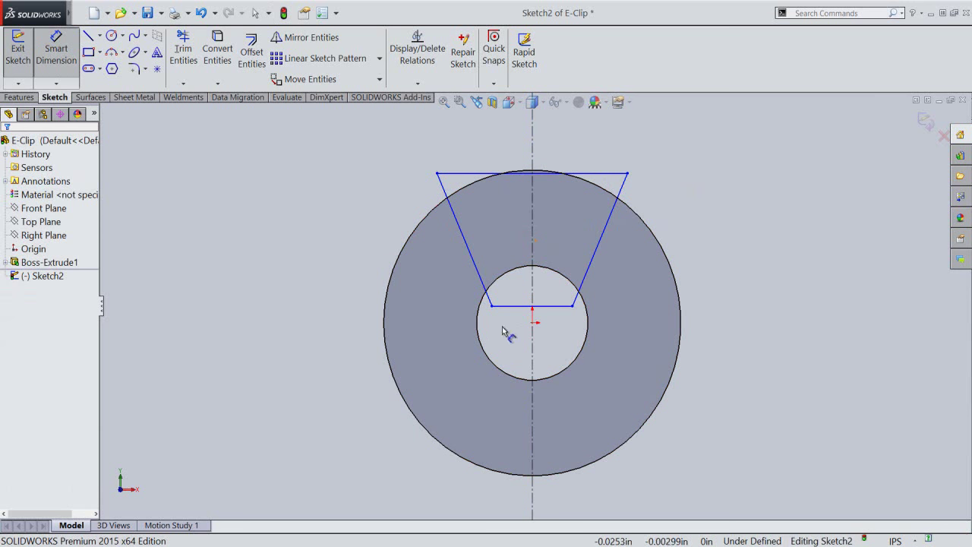
left_click(521, 307)
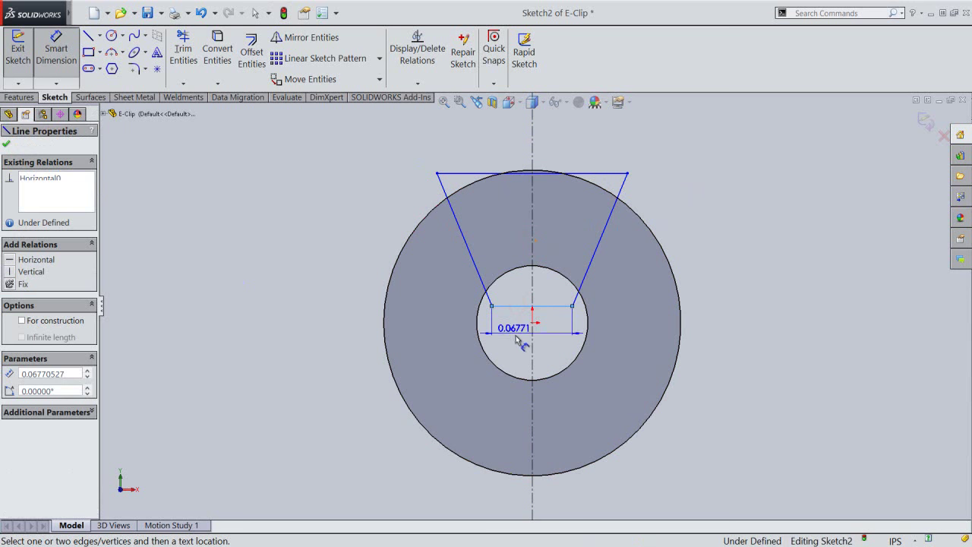
left_click(518, 340)
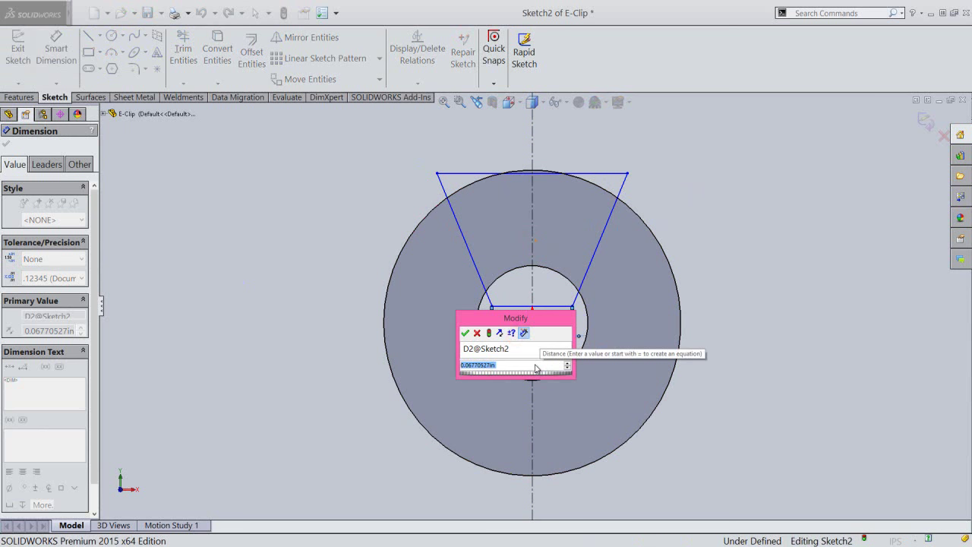
type(".05")
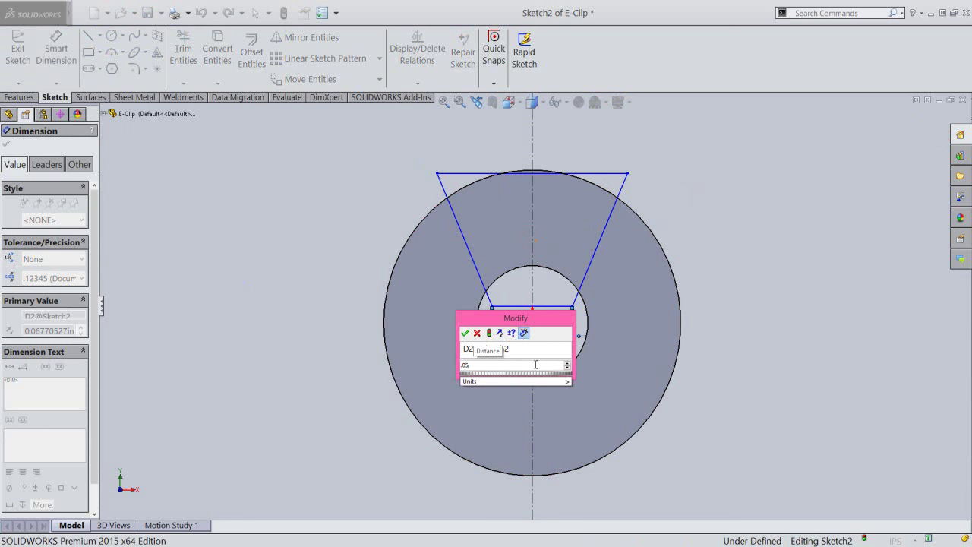
key("Return")
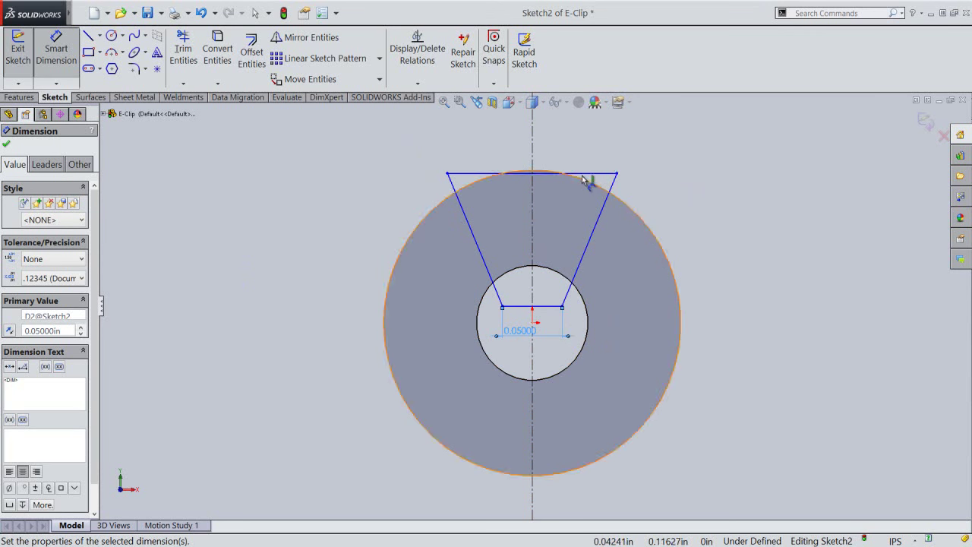
left_click(587, 179)
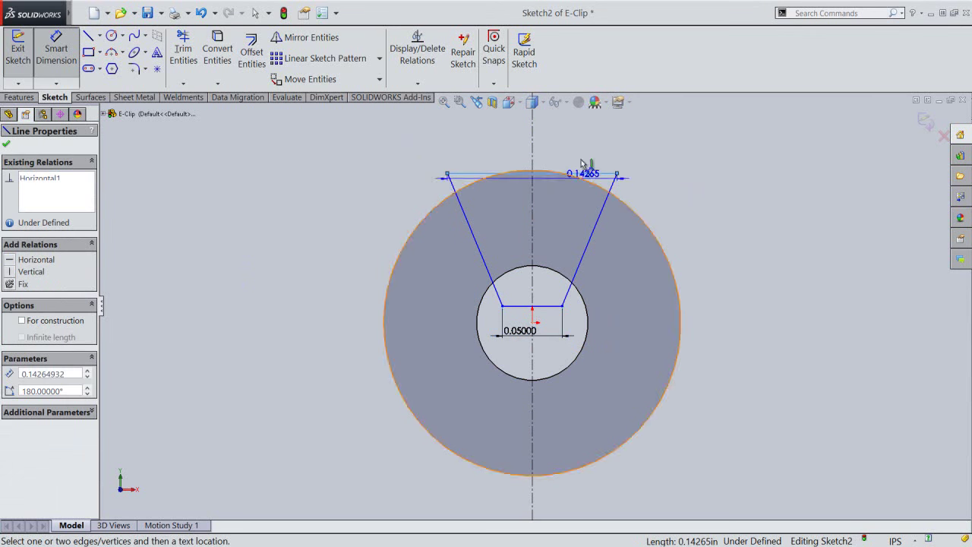
left_click(581, 158)
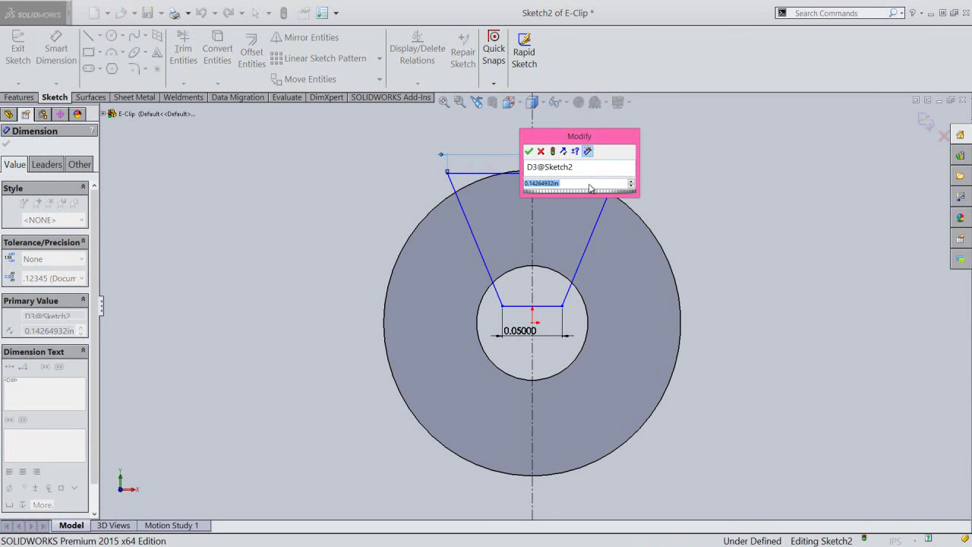
type(".1")
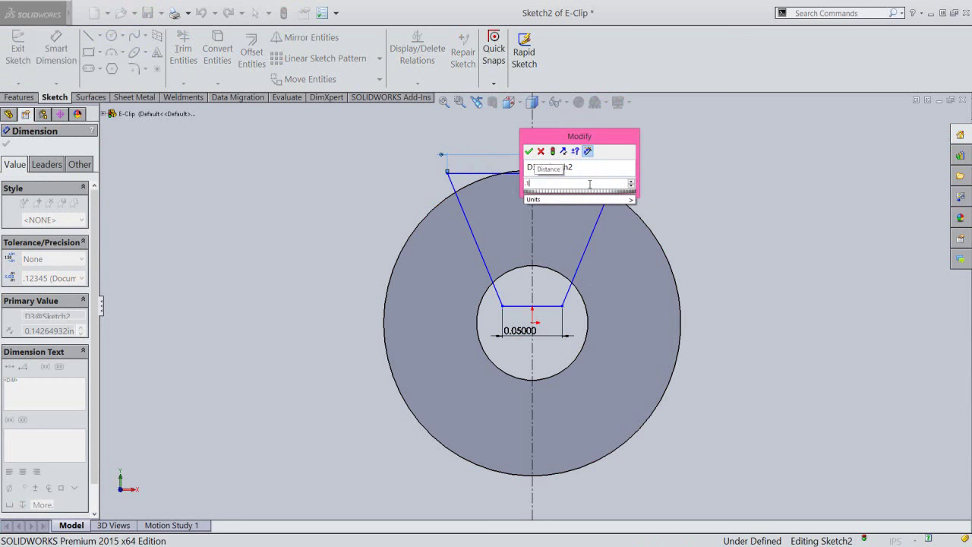
key("Return")
left_click(628, 169)
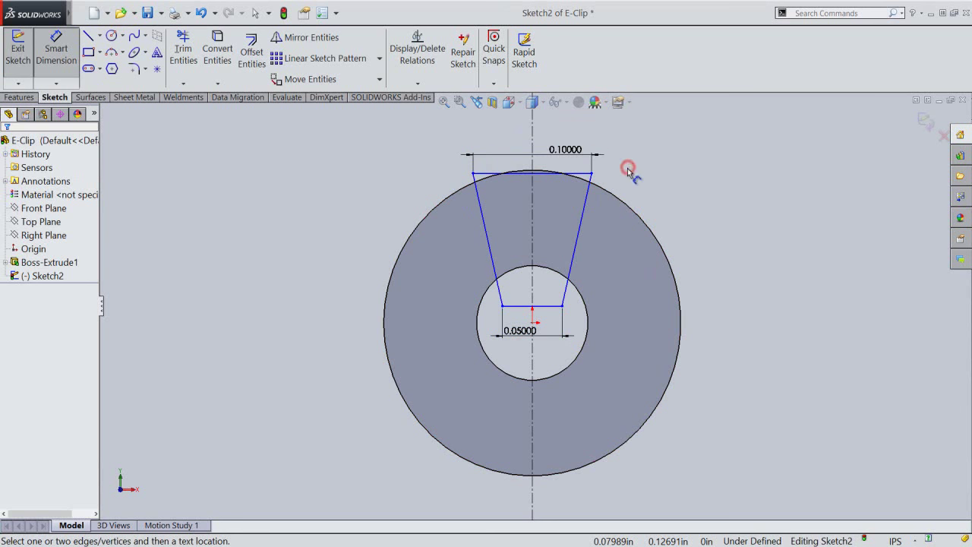
right_click(628, 169)
Add a Tangent relation between the 0.1 in top line and the ring's outer circle
left_click(651, 73)
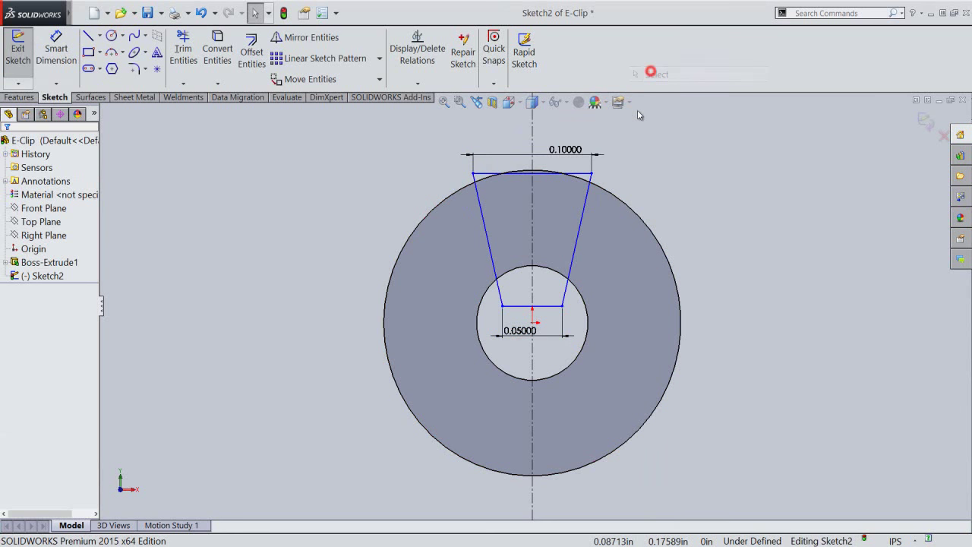
left_click(575, 175)
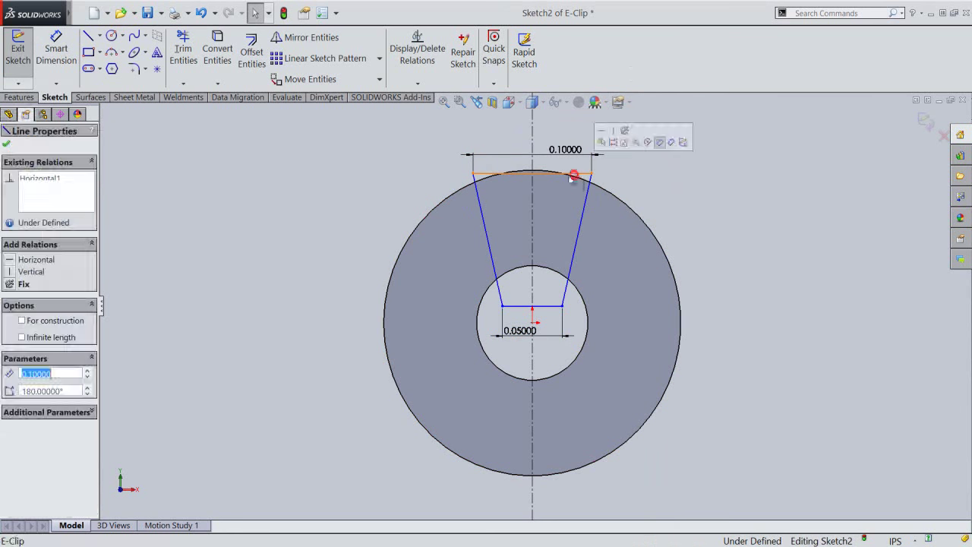
scroll(549, 176, "down", 2)
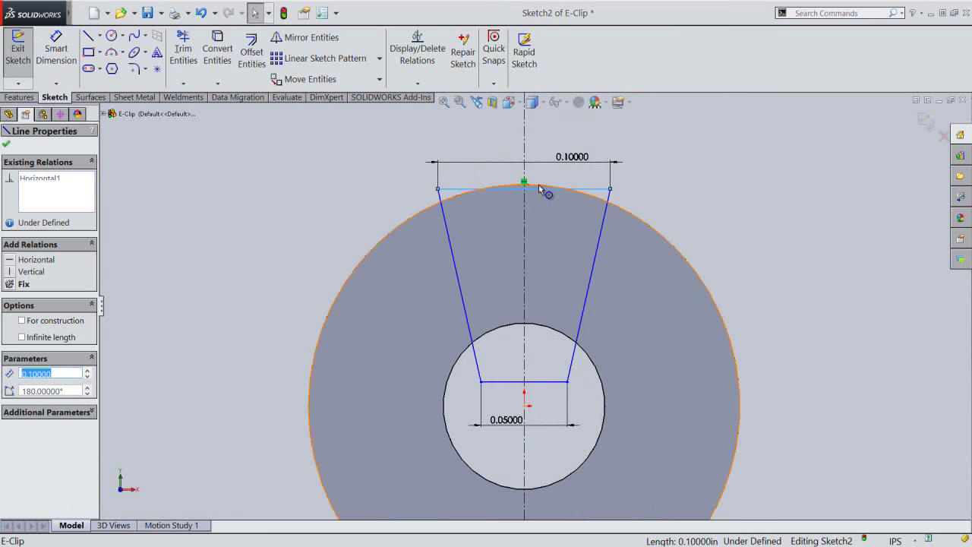
left_click(540, 185, "ctrl")
left_click(567, 142)
left_click(683, 161)
scroll(562, 151, "up", 2)
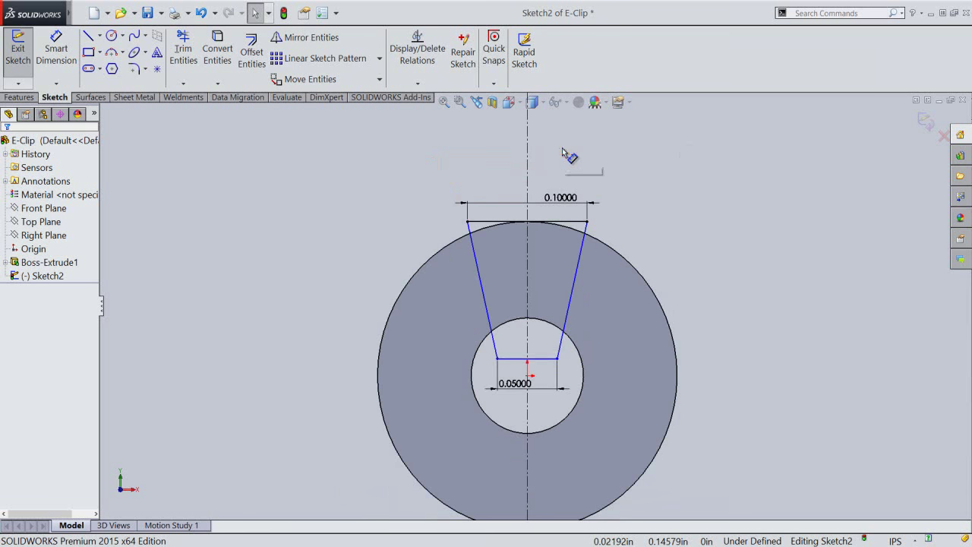
scroll(503, 486, "down", 1)
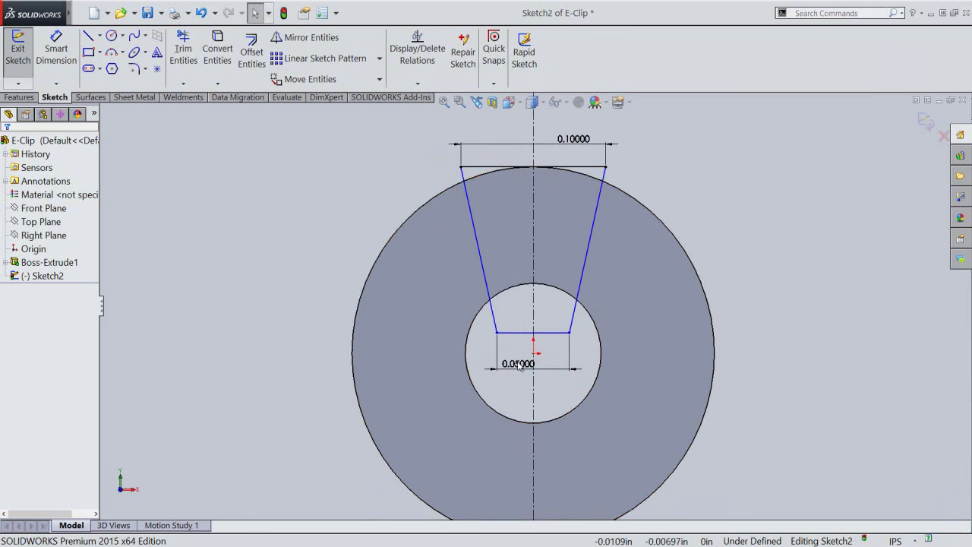
left_click(482, 260)
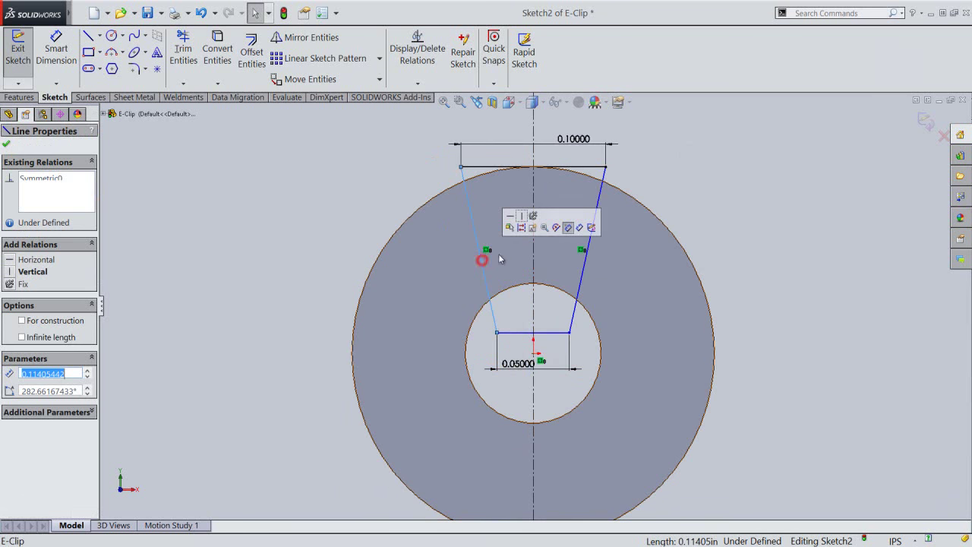
left_click(581, 263)
left_click(629, 169)
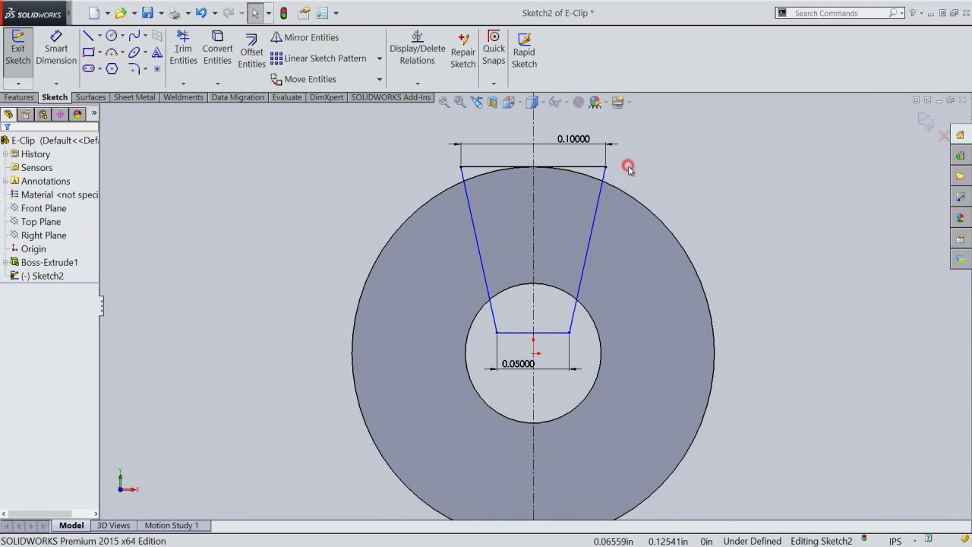
Dimension the angle between the trapezoid's two slanted sides as 25°
left_click(46, 43)
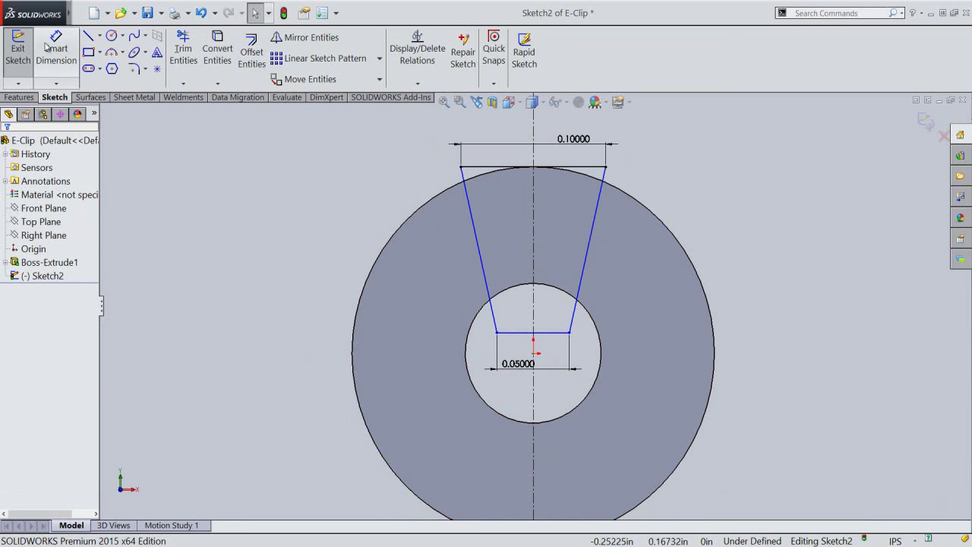
left_click(480, 245)
left_click(586, 239)
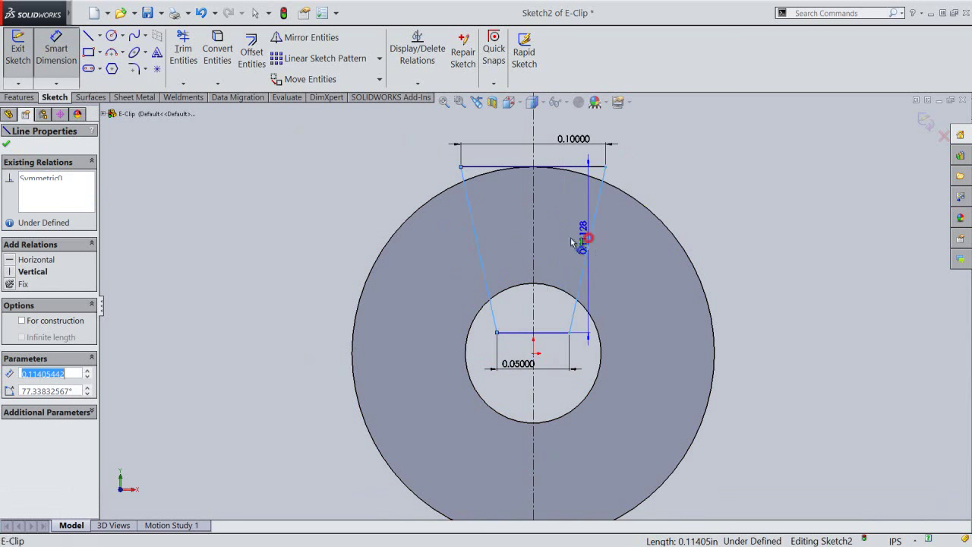
left_click(562, 242)
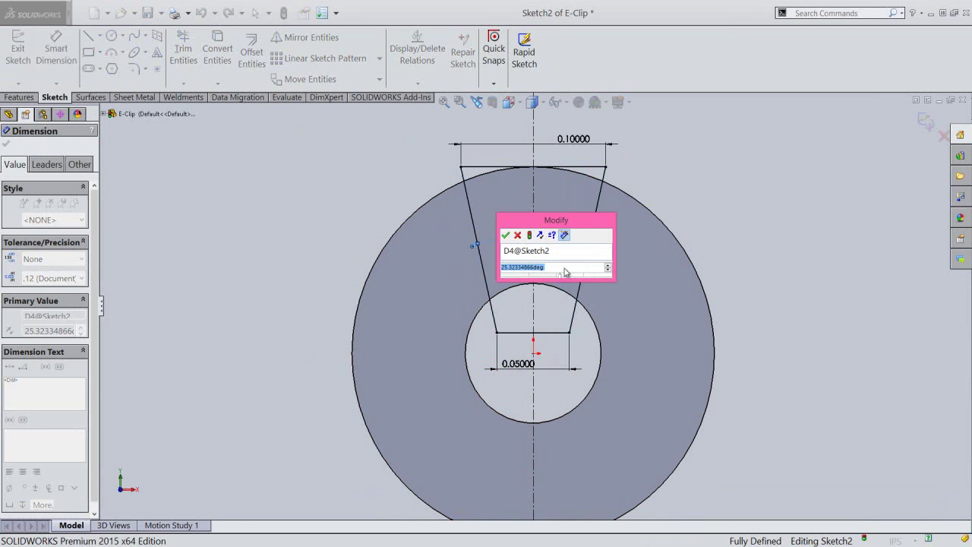
type("25")
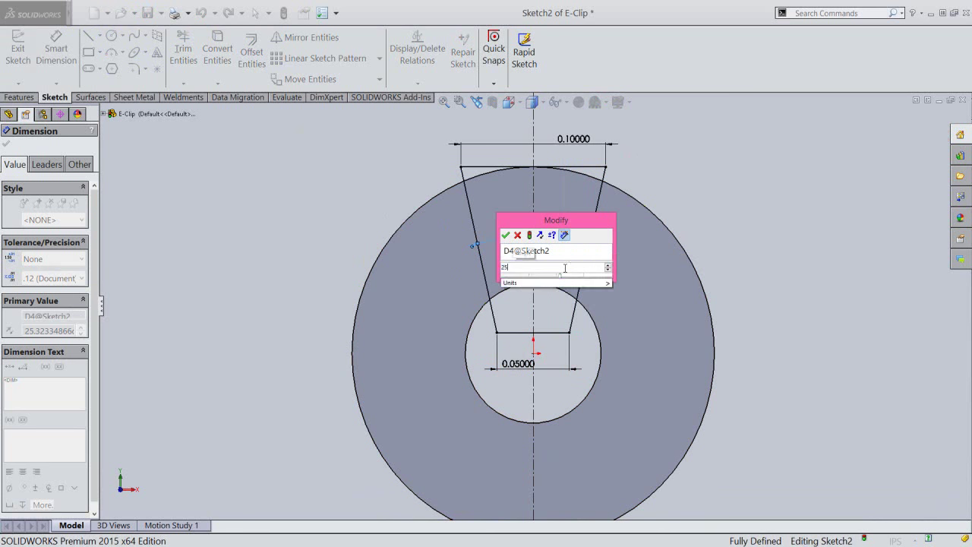
key("Return")
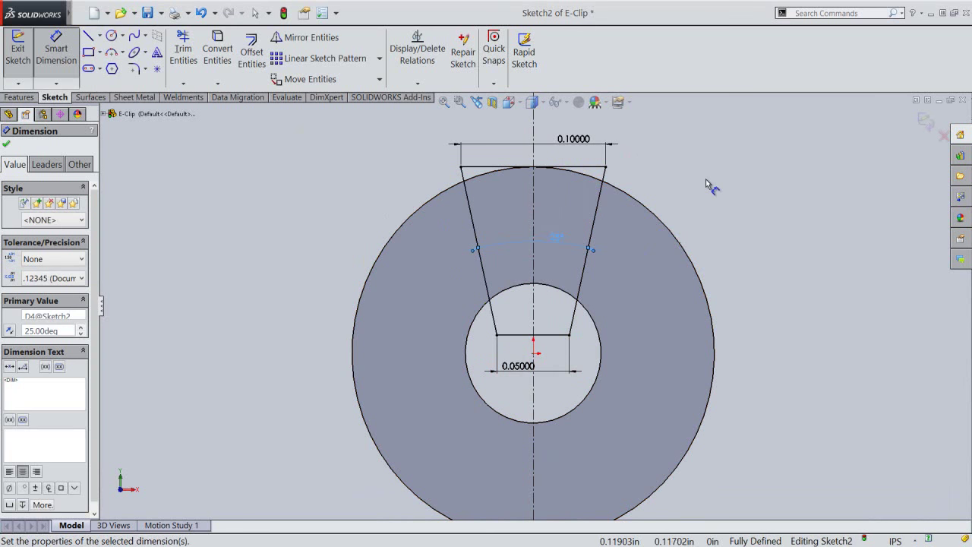
right_click(705, 179)
left_click(735, 74)
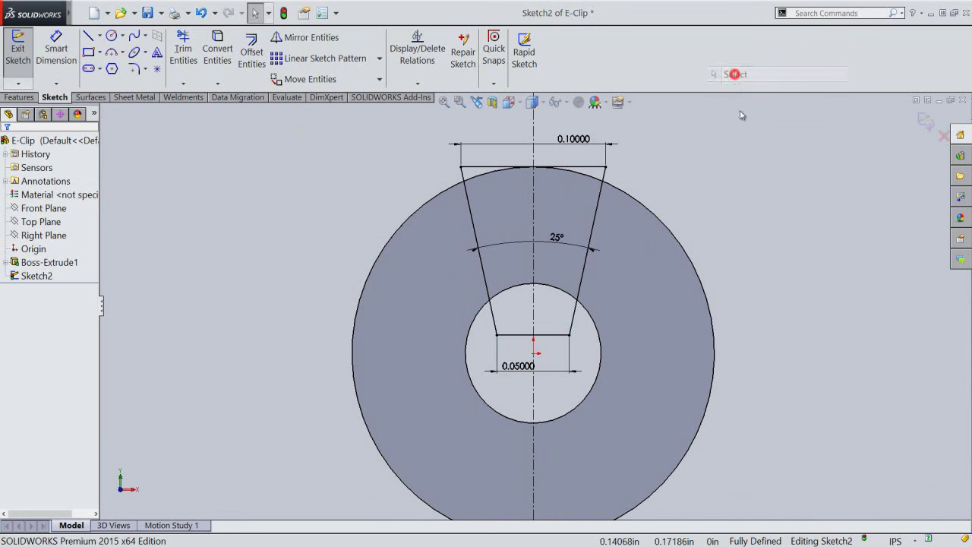
Exit Sketch2 and turn the washer to the isometric view
left_click(925, 122)
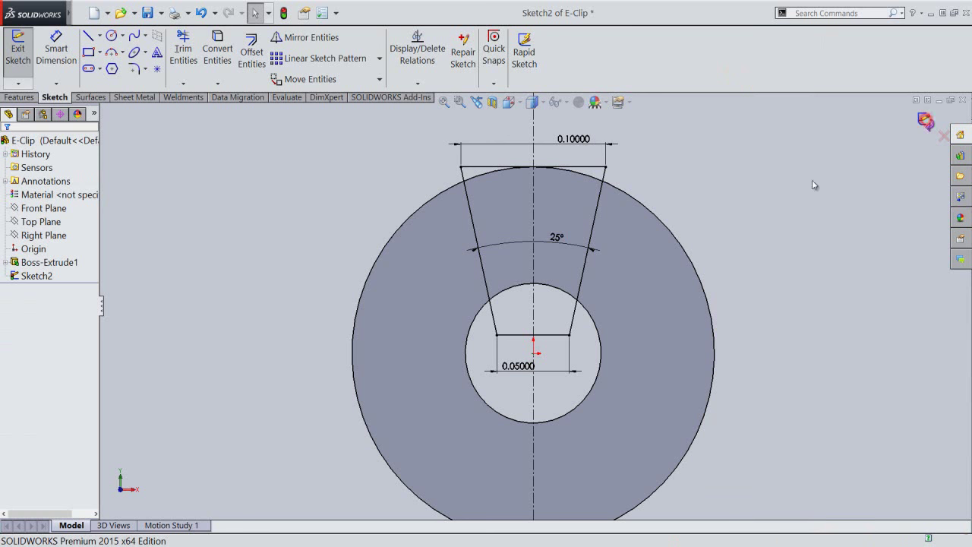
left_click(510, 101)
left_click(623, 205)
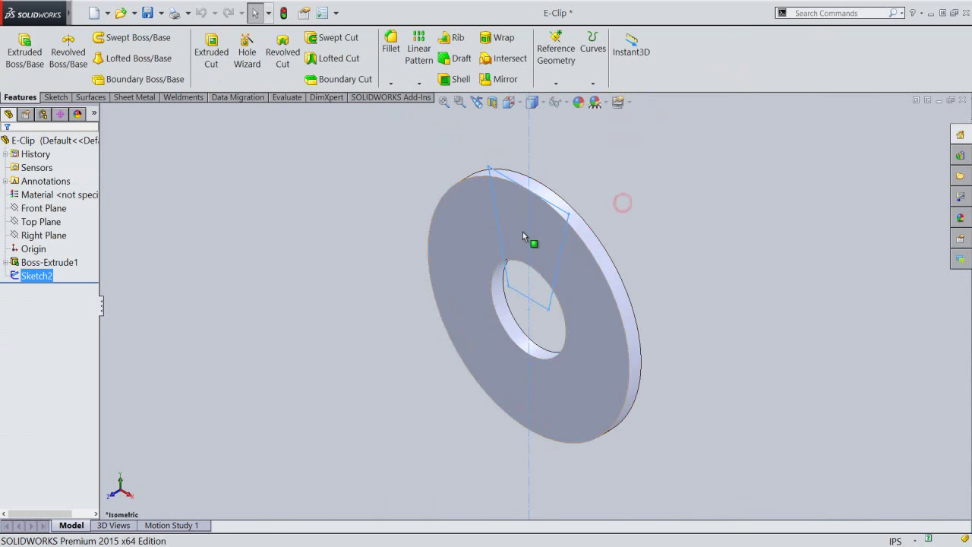
left_click(352, 193)
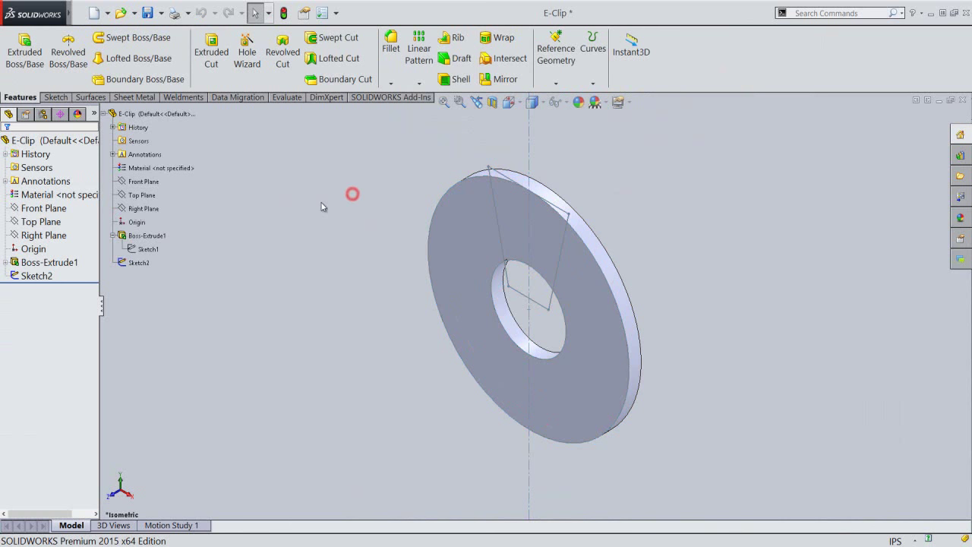
Extrude-cut the trapezoid sketch Through All to remove the wedge from the washer
left_click(212, 73)
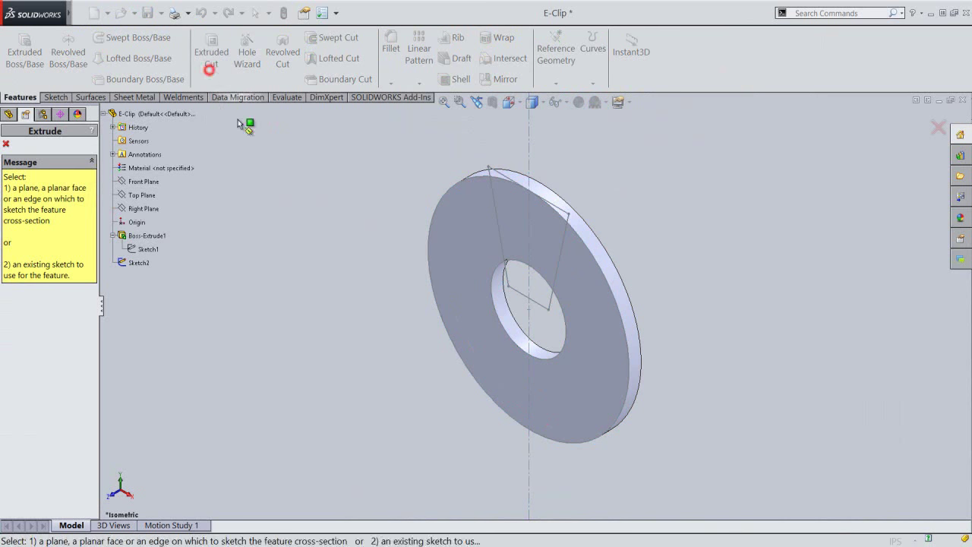
left_click(499, 173)
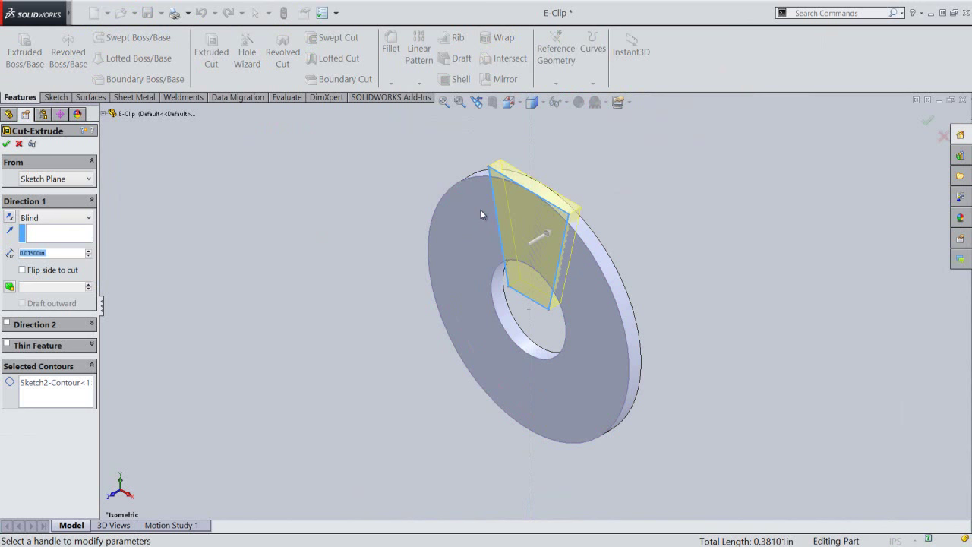
left_click(87, 218)
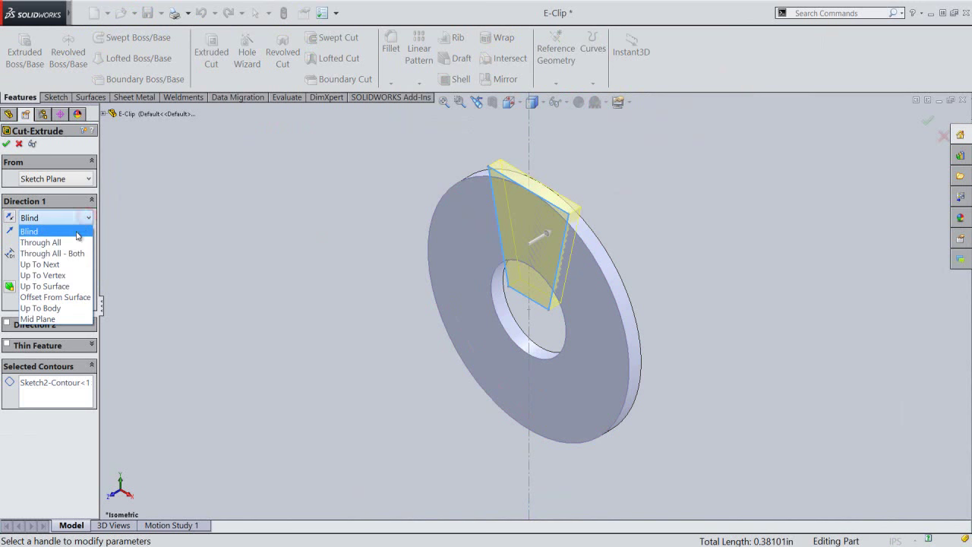
left_click(72, 243)
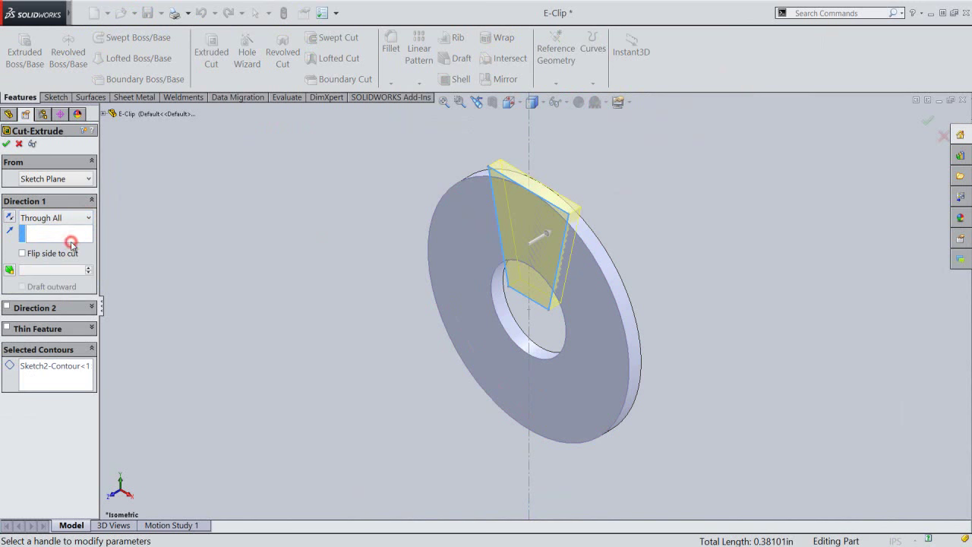
left_click(6, 145)
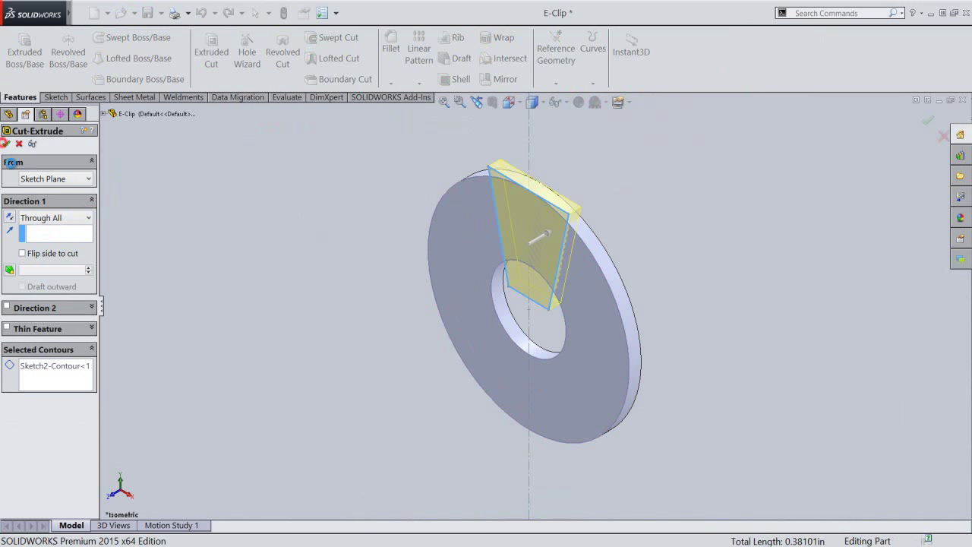
Save the E-Clip part and select the clip's front face
left_click(237, 231)
left_click(148, 13)
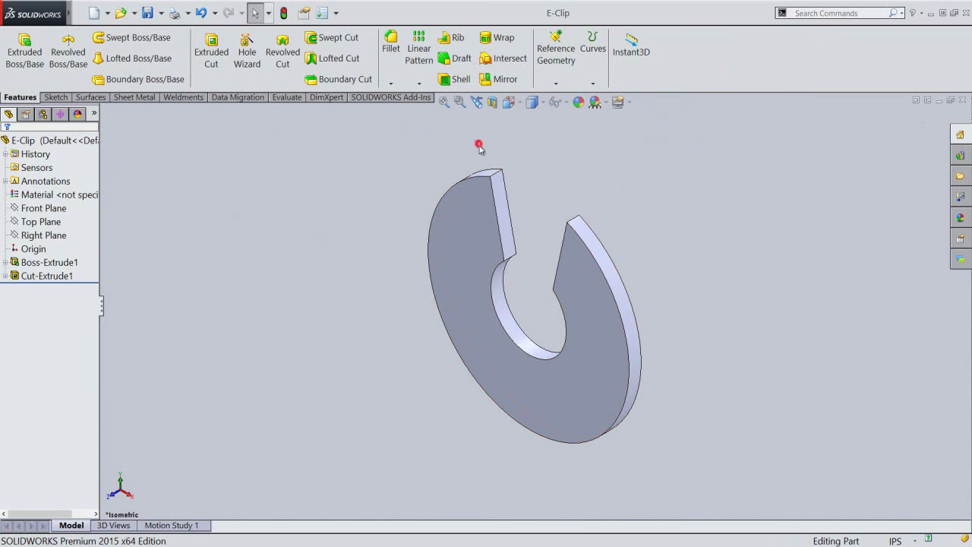
left_click(448, 237)
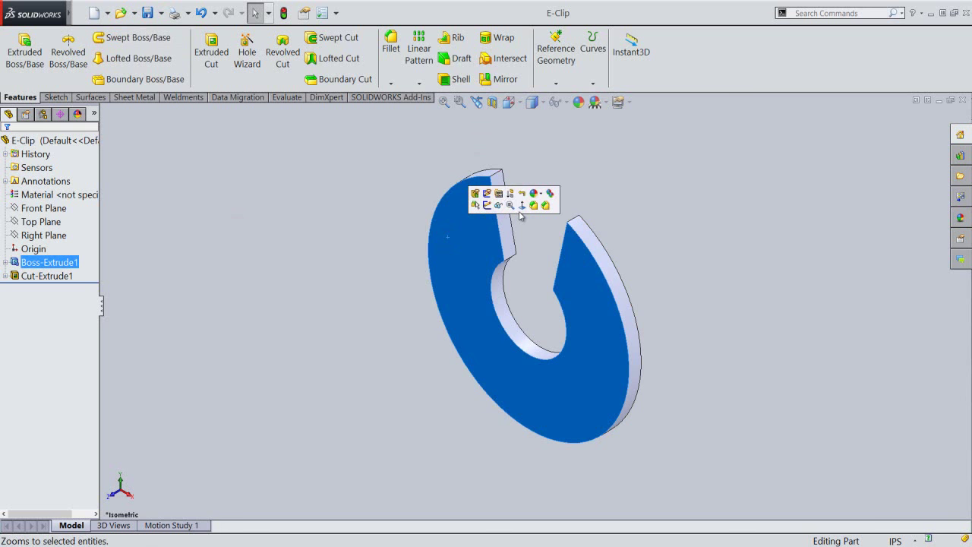
Start a new sketch on the clip's front face, viewed straight on
left_click(523, 207)
right_click(422, 218)
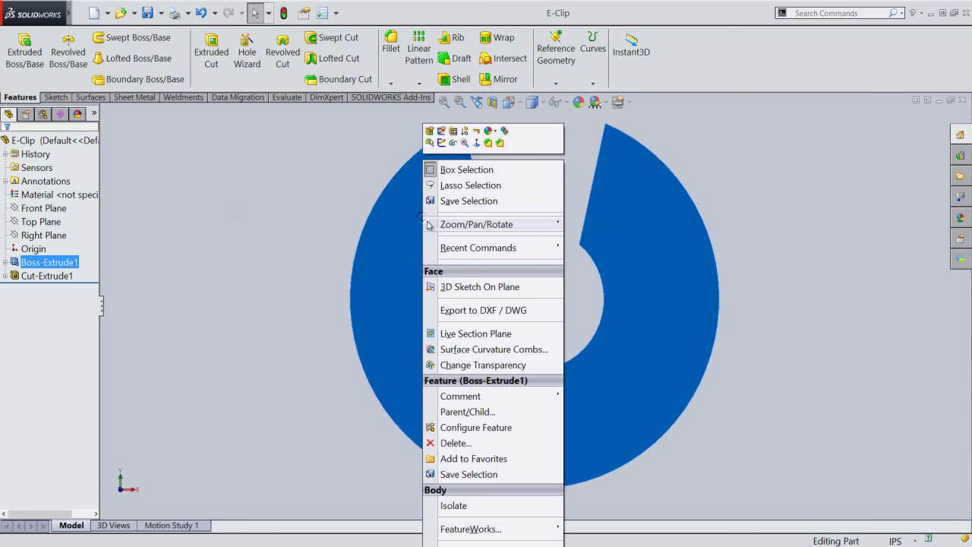
left_click(441, 143)
left_click(299, 245)
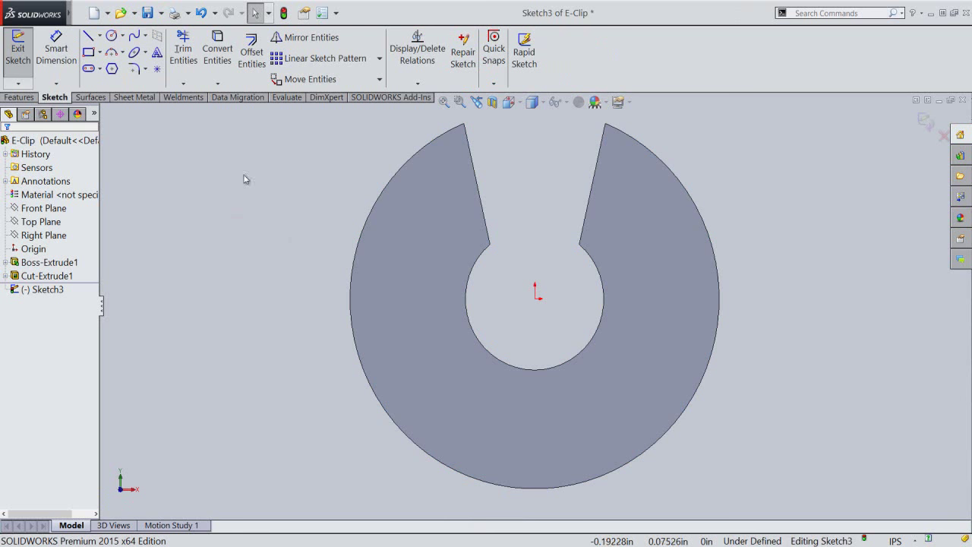
Convert the front face's edges into Sketch3 geometry with Convert Entities
left_click(217, 49)
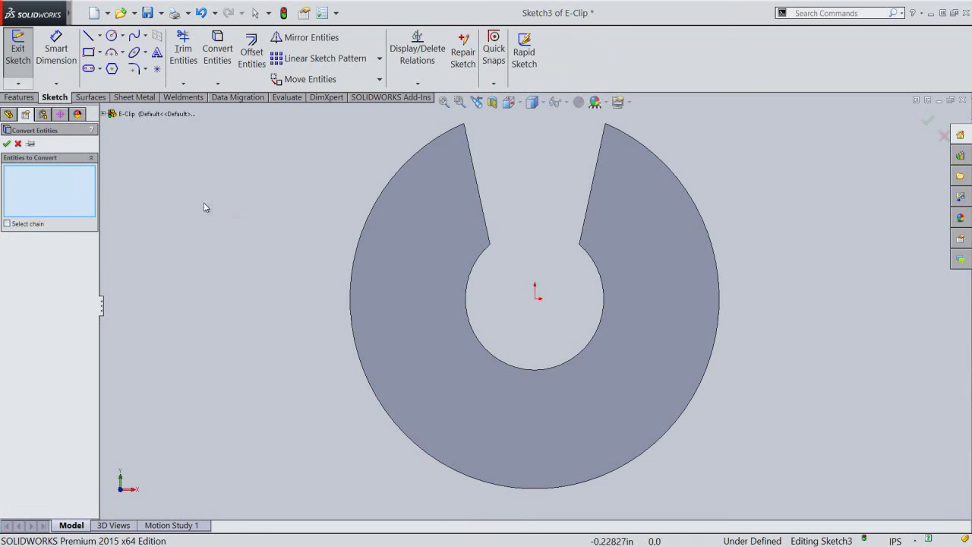
left_click(405, 248)
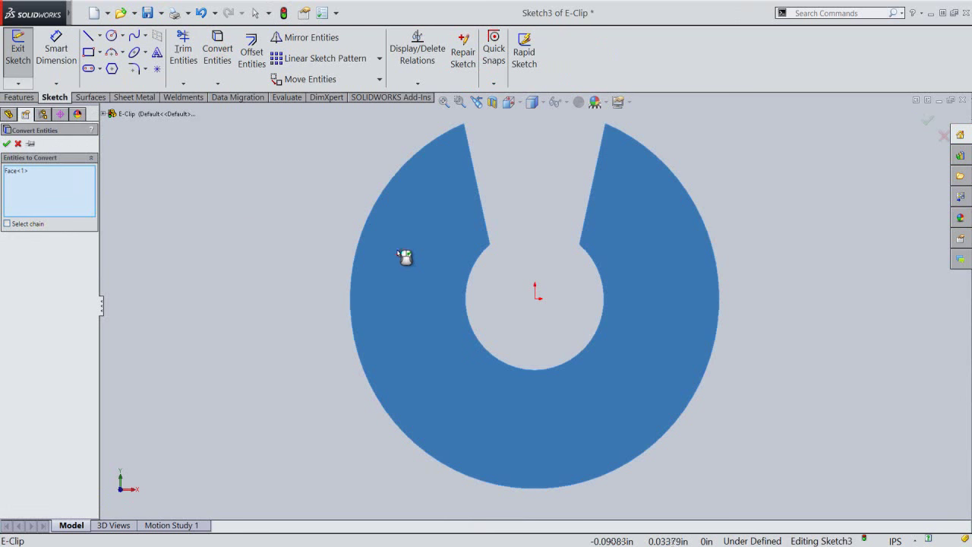
right_click(293, 215)
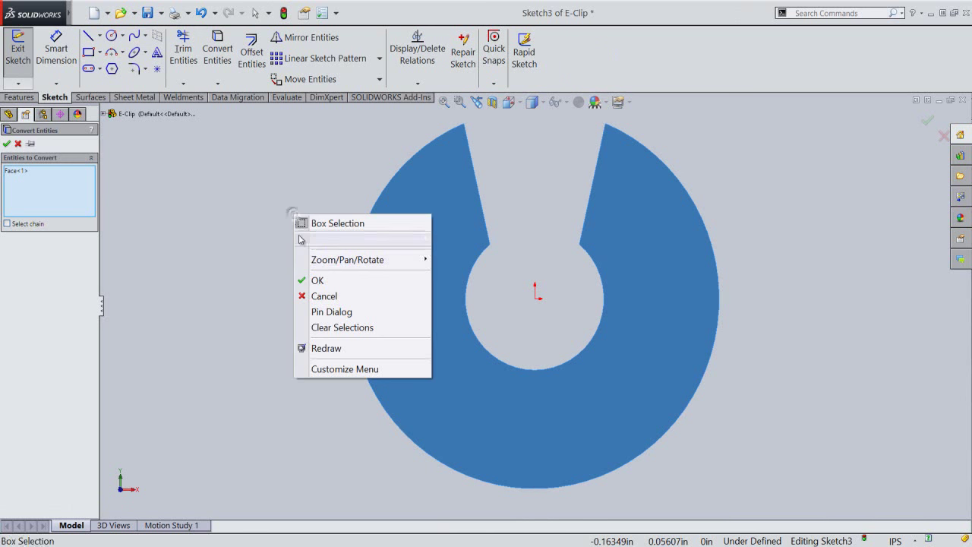
left_click(317, 281)
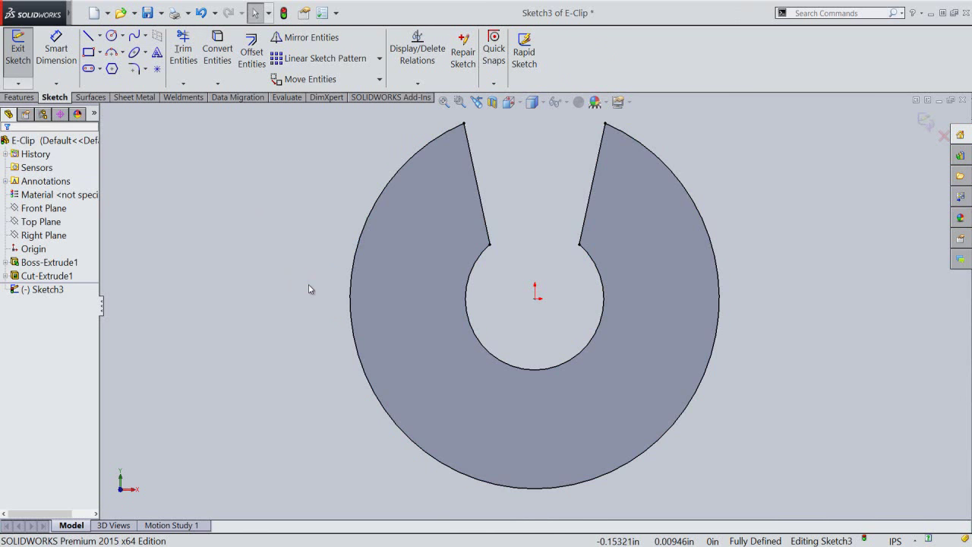
left_click(309, 287)
Offset the outer circle 0.03 in inward, reversed, to create an inner arc
left_click(308, 239)
left_click(252, 77)
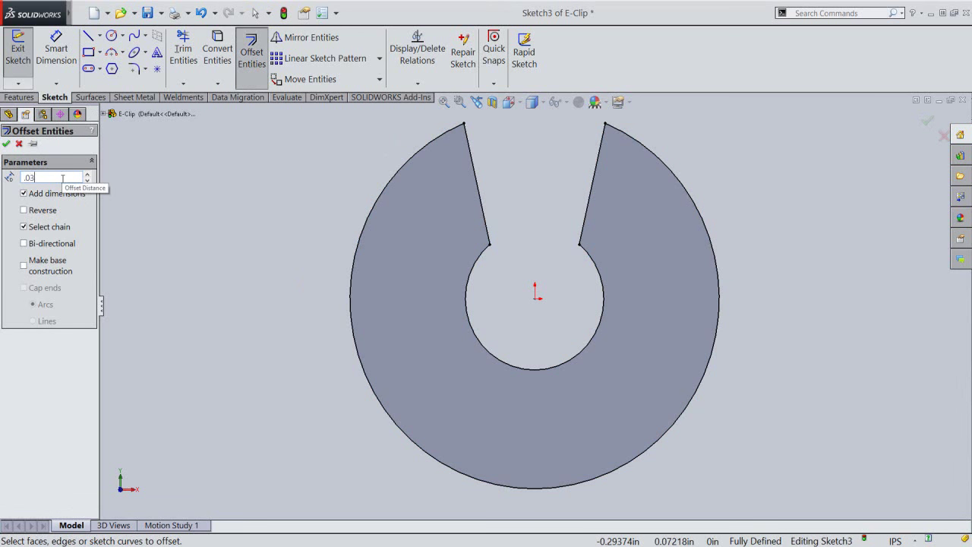
key("Return")
left_click(127, 193)
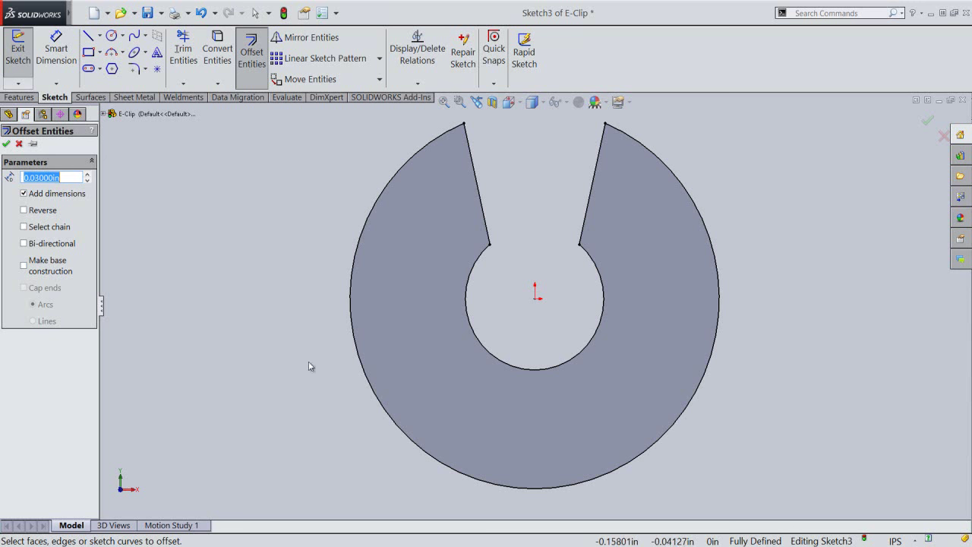
left_click(355, 348)
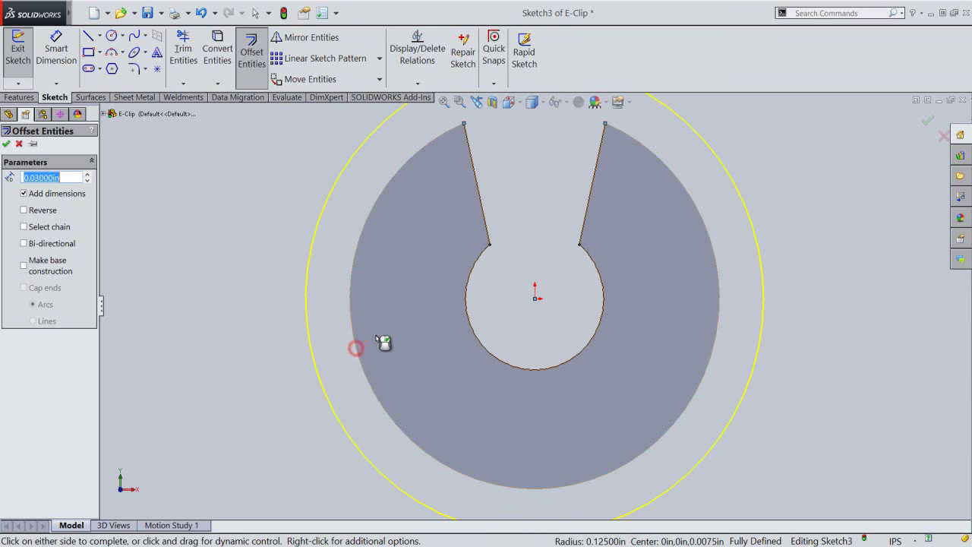
left_click(23, 211)
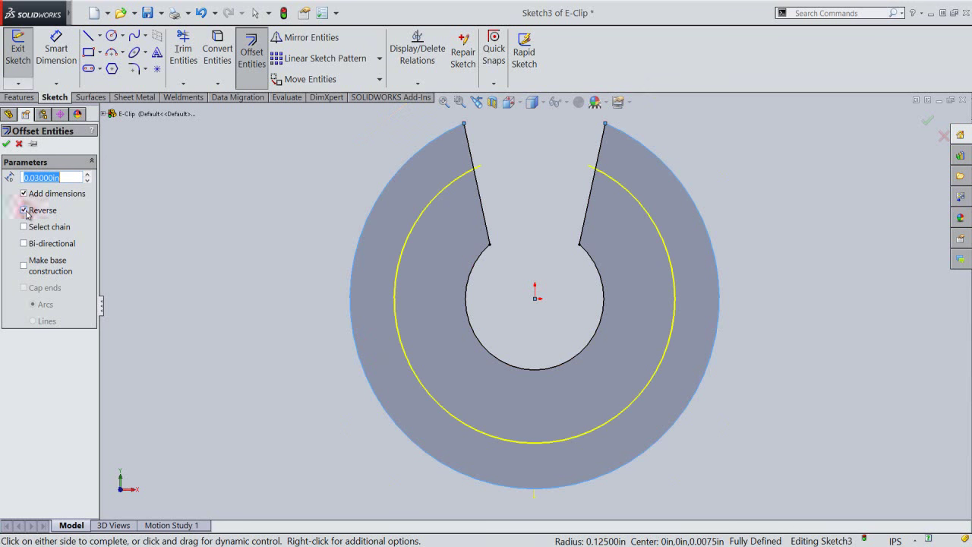
left_click(6, 143)
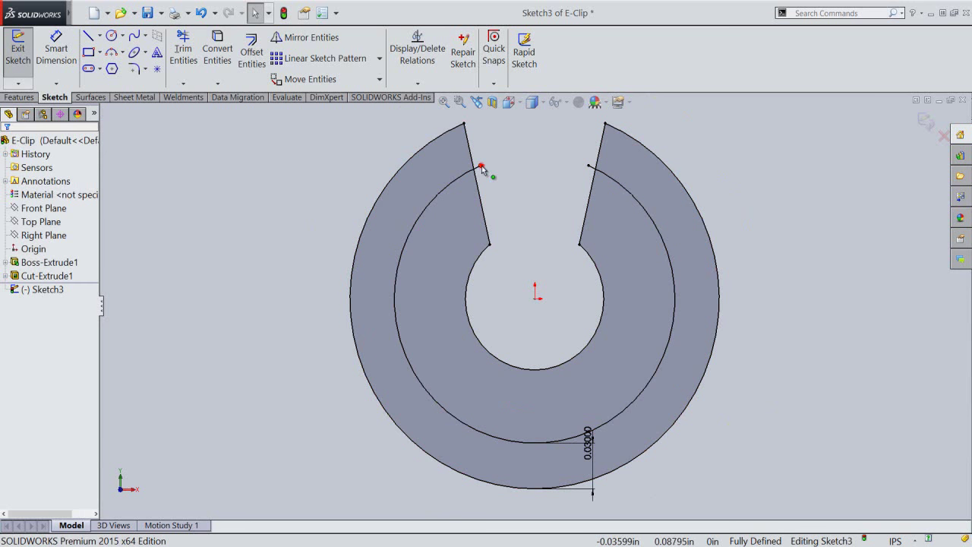
Drag the inner arc's left endpoint down away from the slot and adjust its right end
left_click_drag(480, 166, 424, 210)
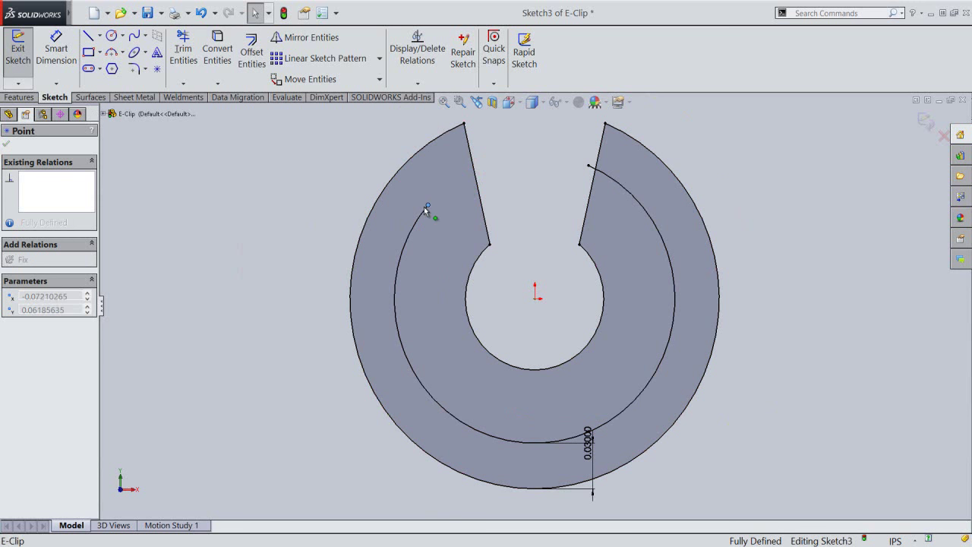
left_click(532, 197)
left_click_drag(589, 165, 622, 190)
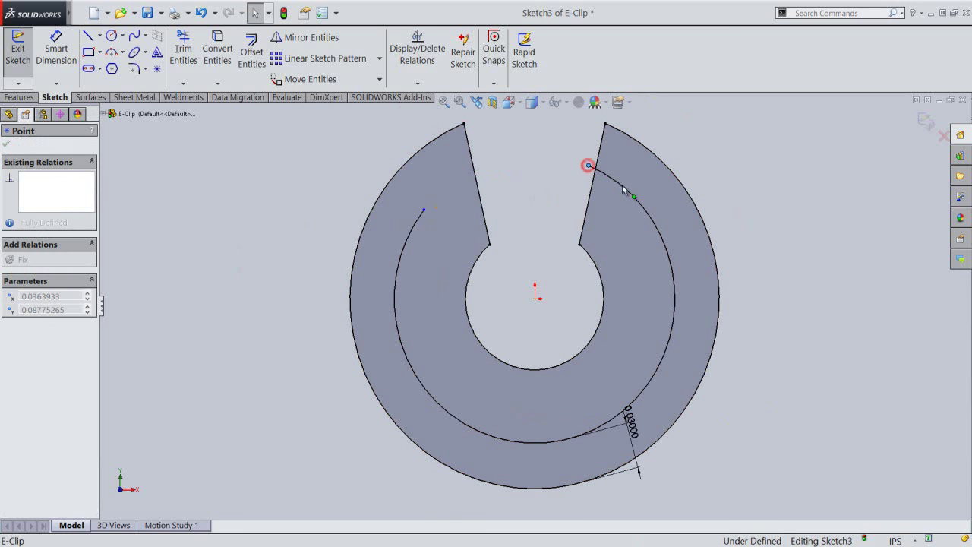
left_click(557, 196)
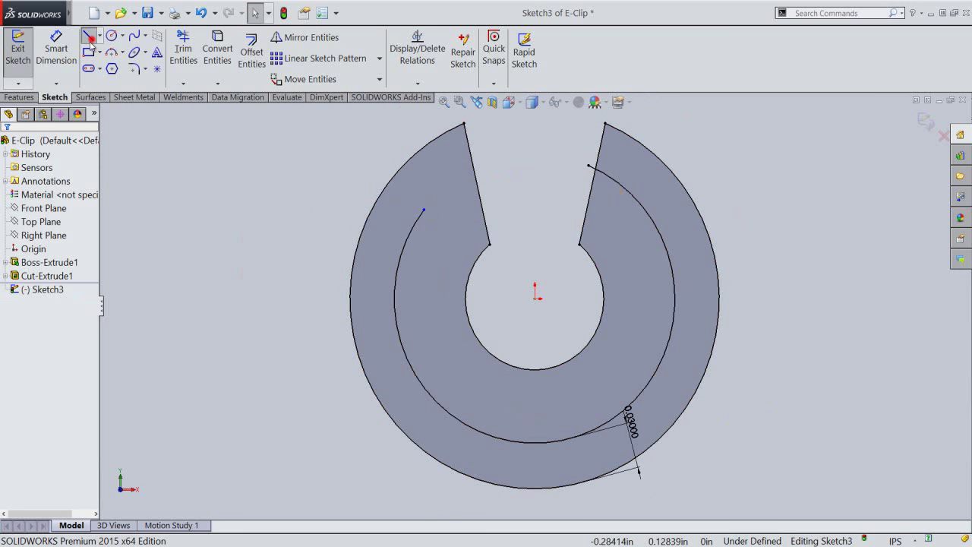
Draw a line from the inner arc's left end to the centre hole's edge
left_click(90, 38)
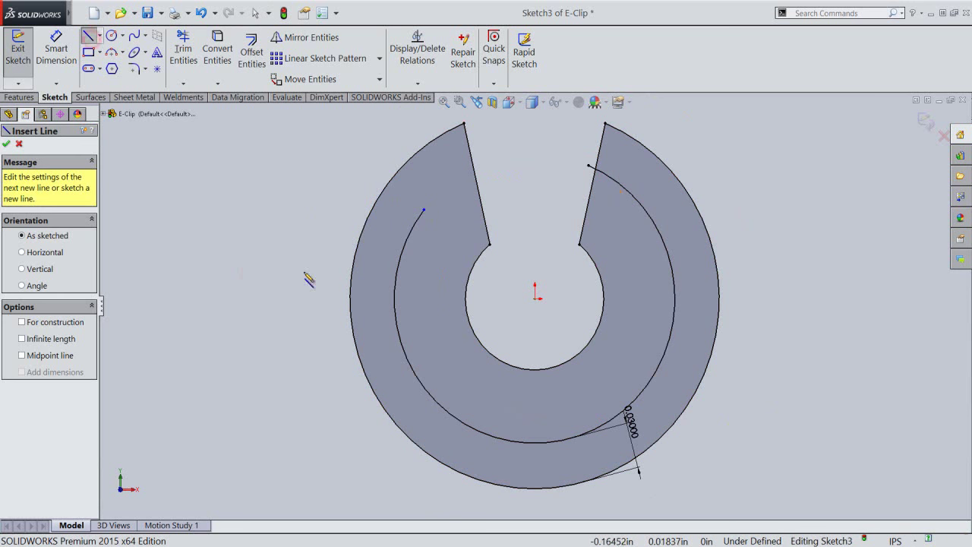
left_click(424, 210)
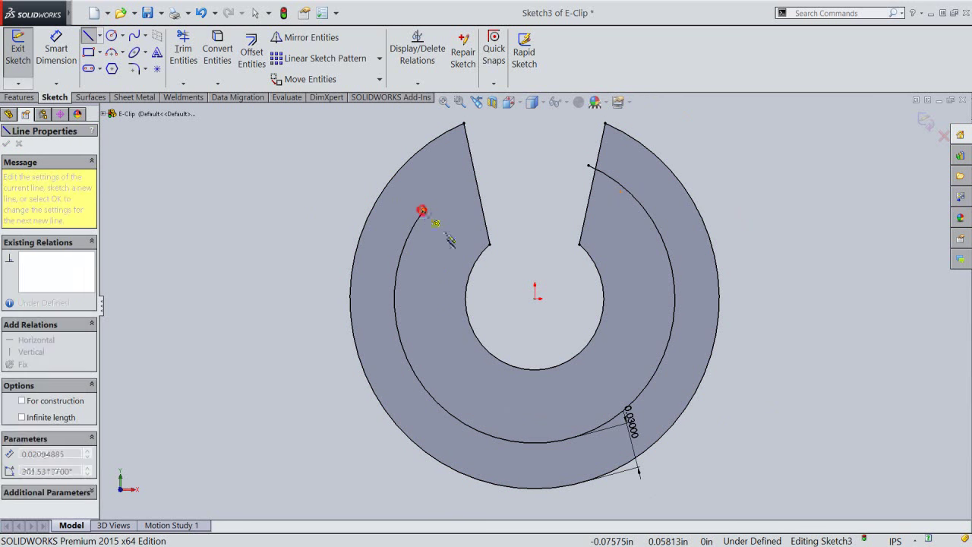
left_click(475, 263)
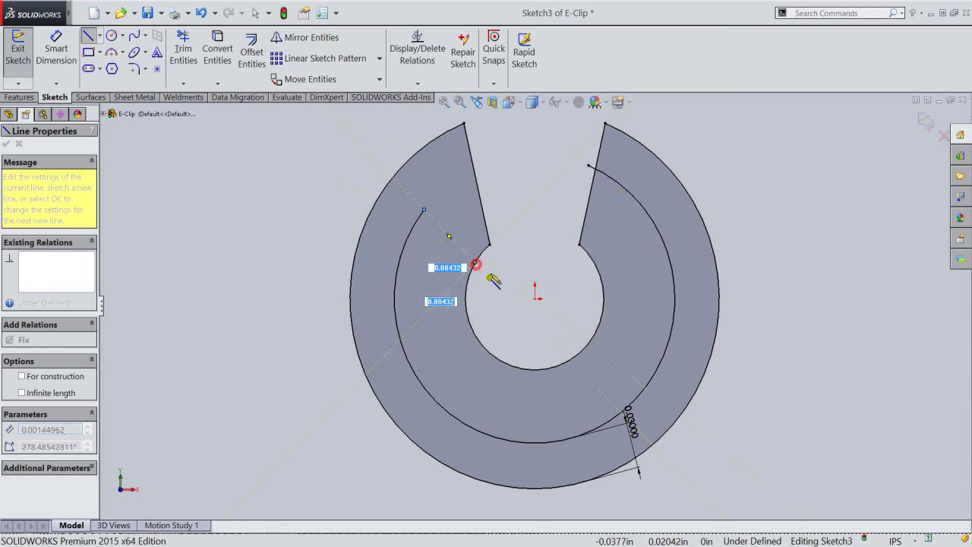
right_click(527, 270)
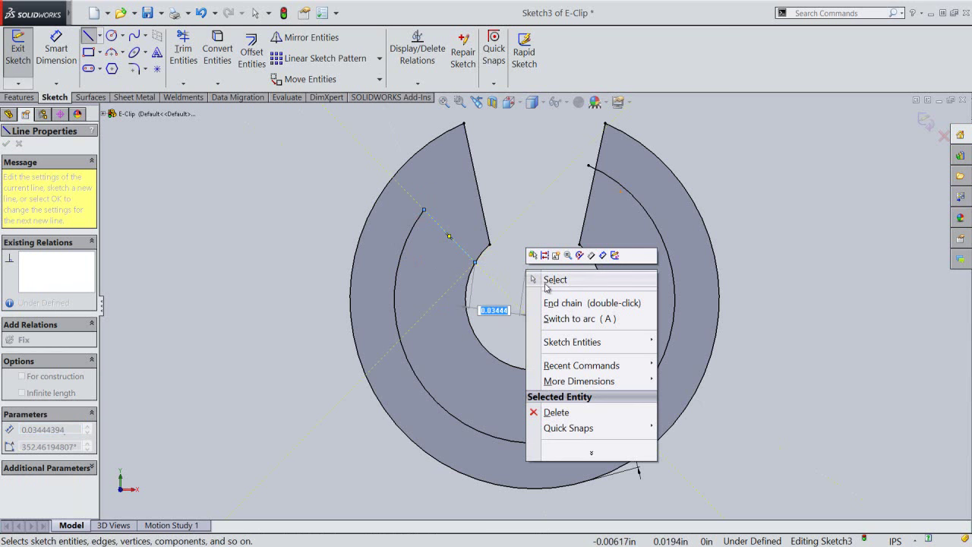
left_click(545, 279)
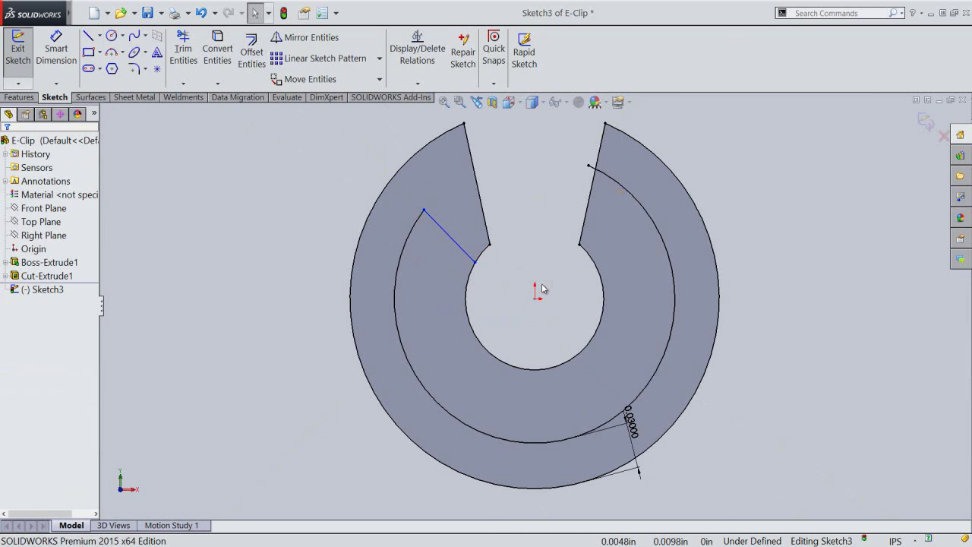
Add an infinite vertical construction centerline through the origin
left_click(99, 35)
left_click(114, 67)
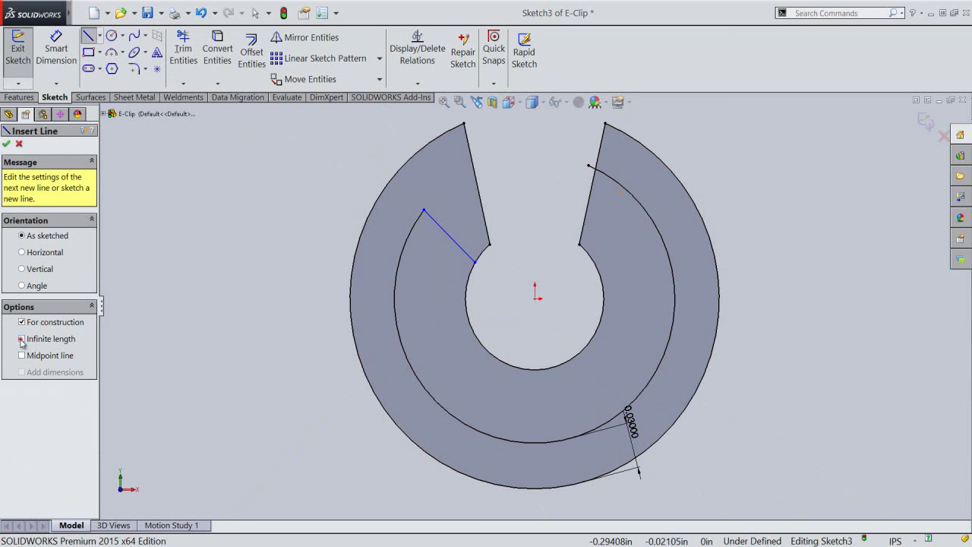
left_click(22, 339)
left_click(22, 269)
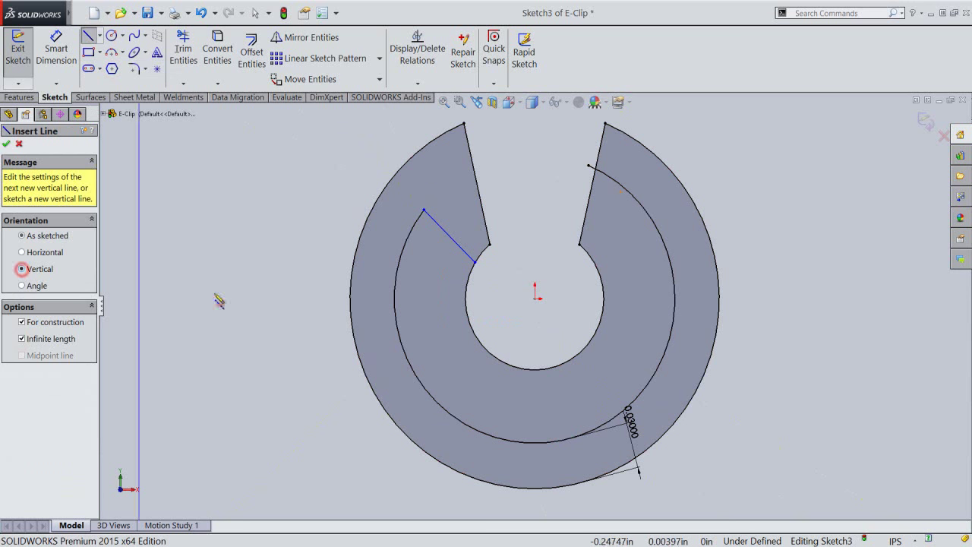
left_click(536, 300)
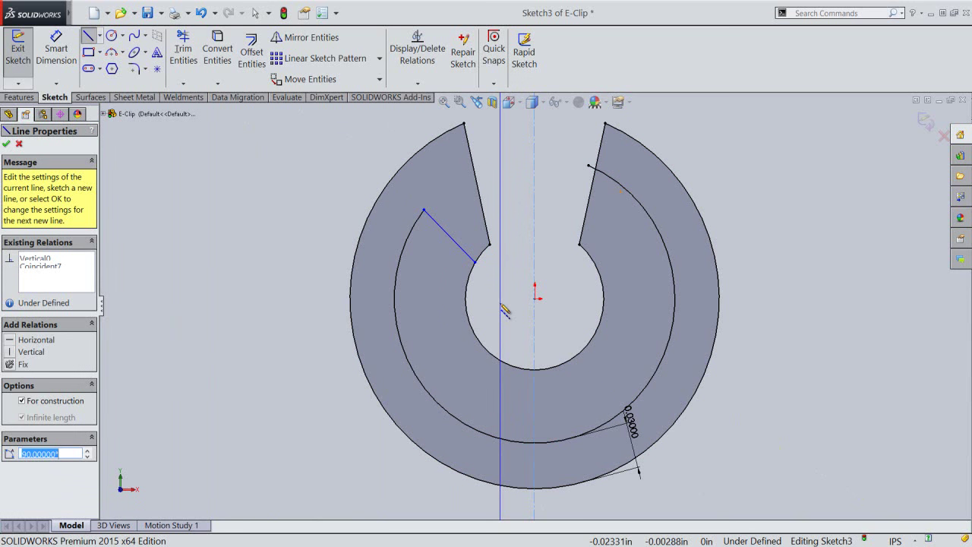
right_click(503, 307)
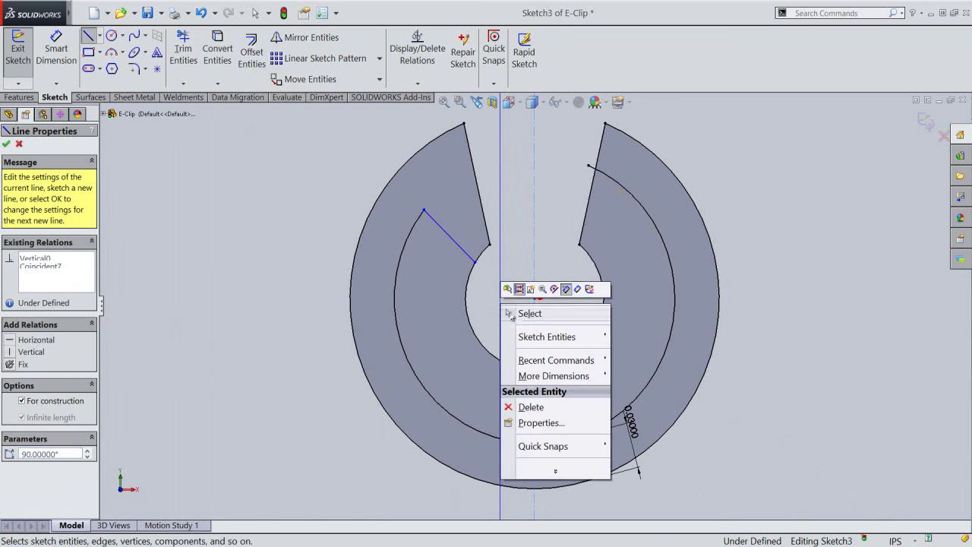
left_click(515, 315)
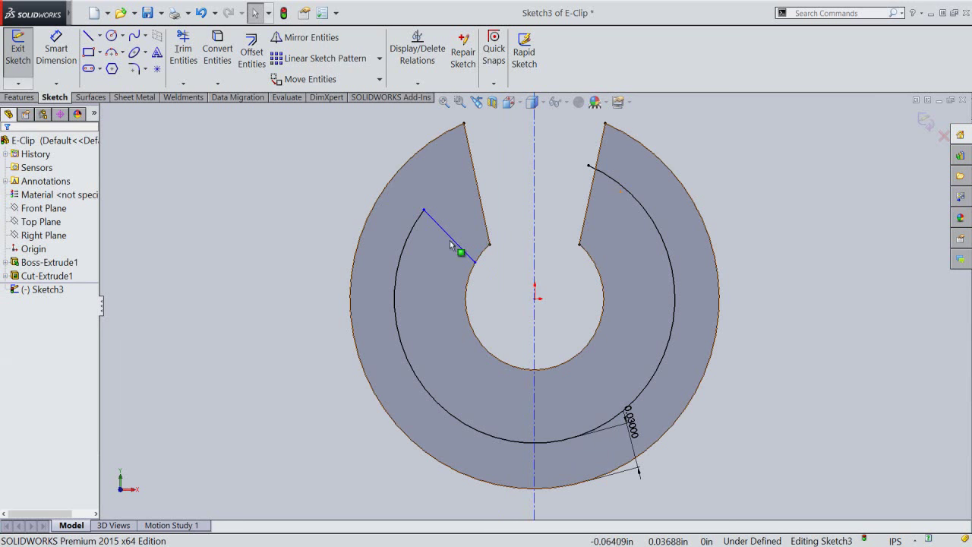
left_click(534, 222)
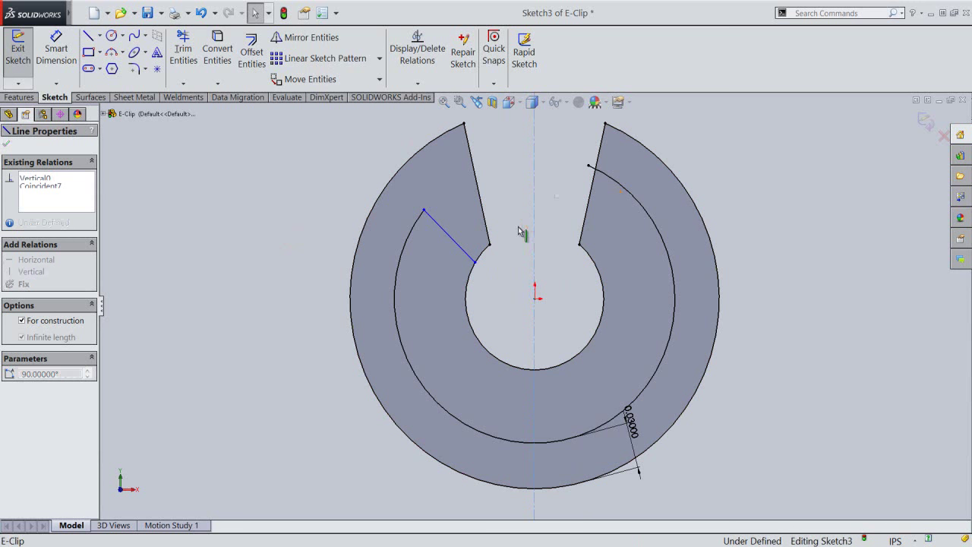
key("Escape")
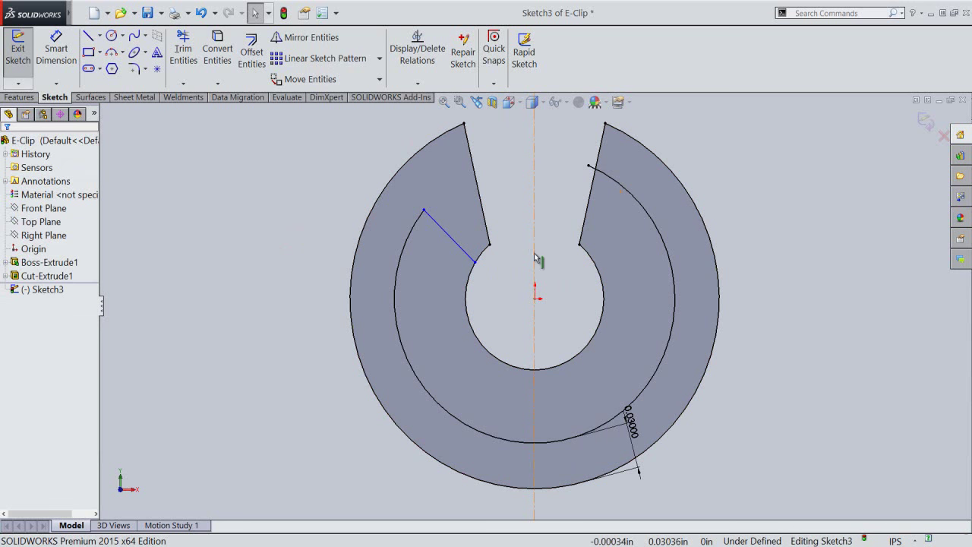
Mirror the slanted connecting line to the right side across the vertical centerline
left_click(305, 199)
left_click(331, 38)
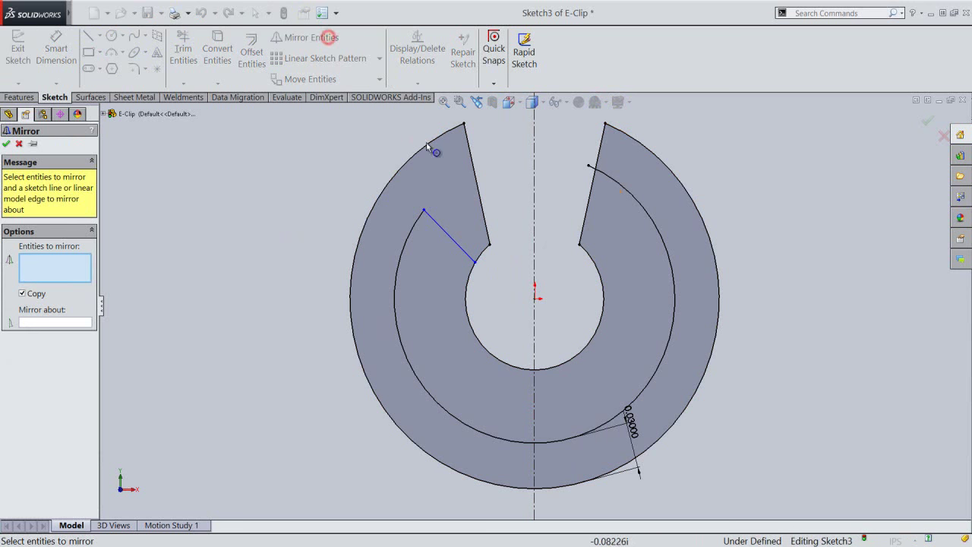
left_click(450, 237)
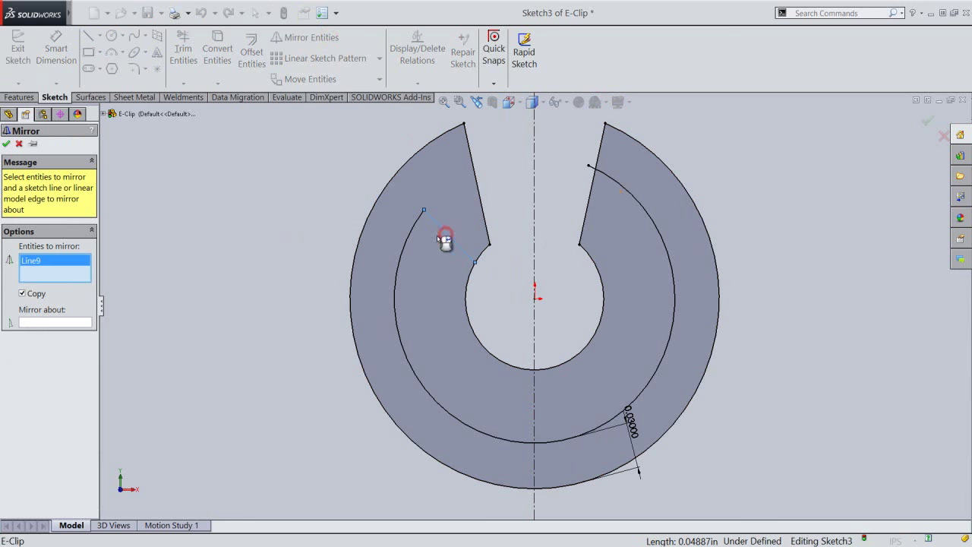
left_click(78, 324)
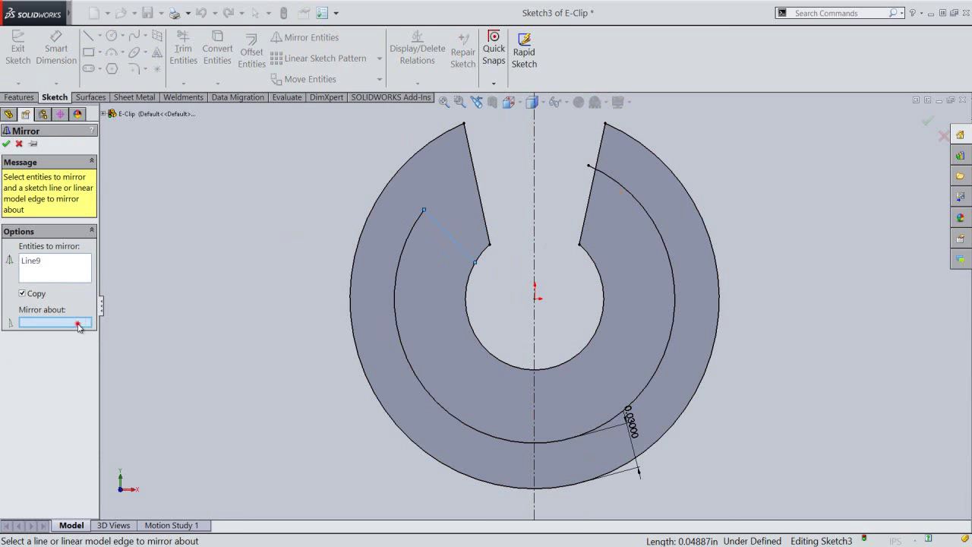
left_click(537, 275)
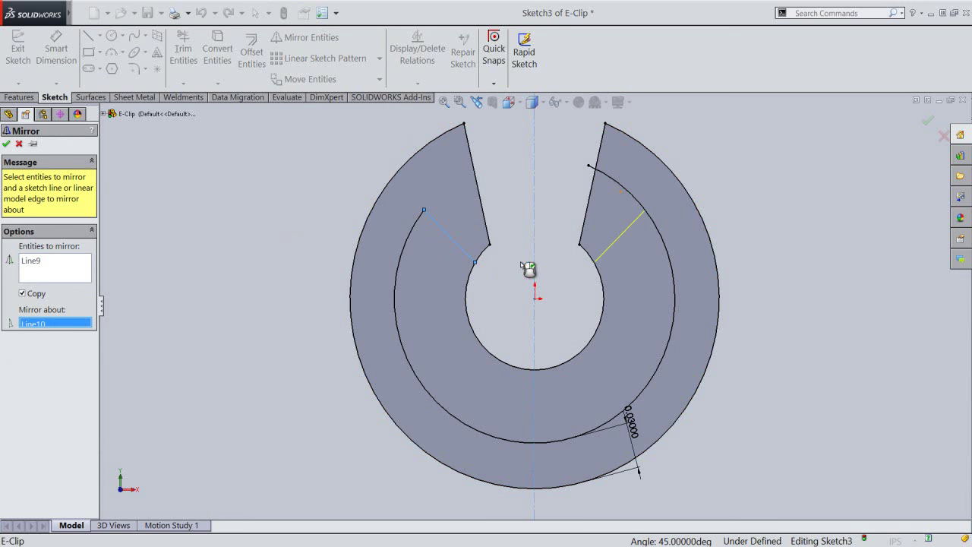
right_click(516, 246)
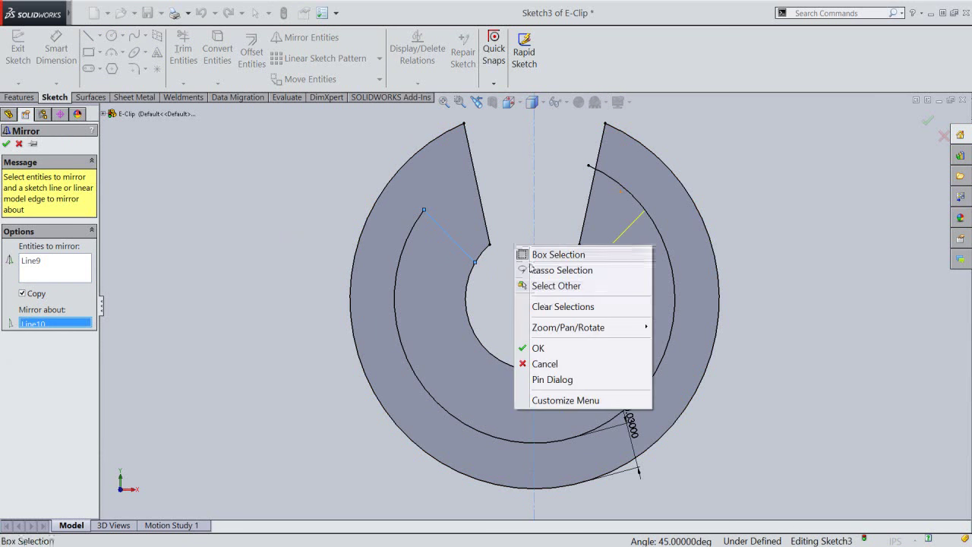
left_click(538, 349)
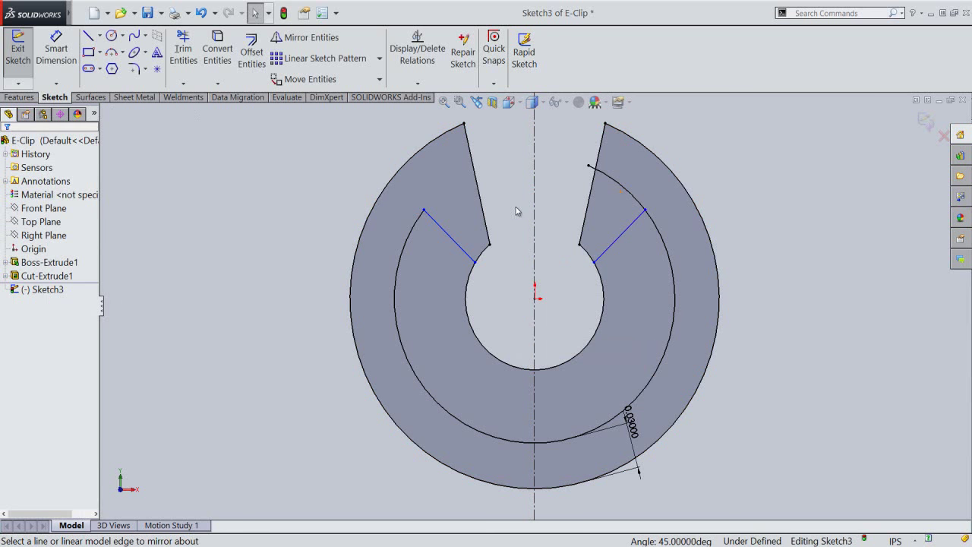
Trim off the inner arc's overhanging tail near the right slot
left_click(186, 50)
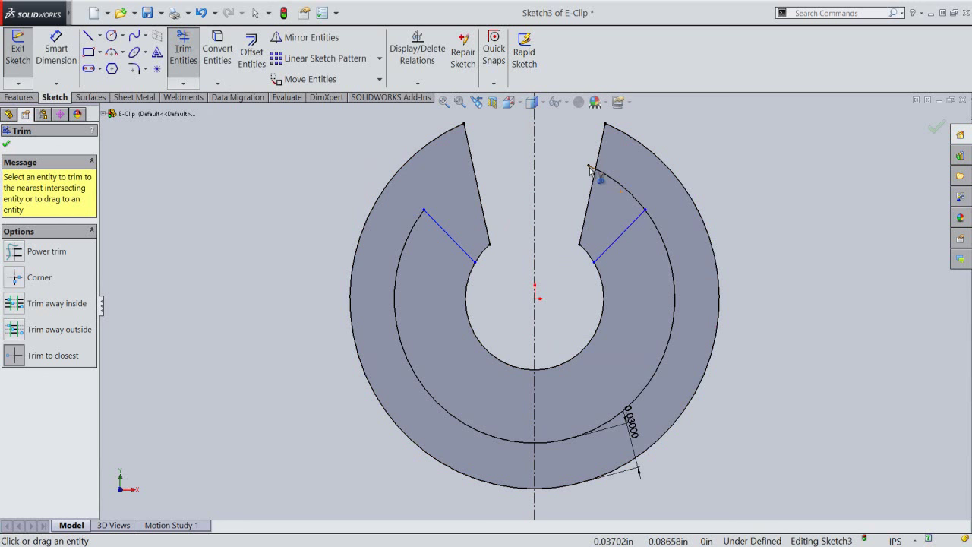
mouse_move(589, 169)
left_mouse_down()
mouse_move(605, 182)
mouse_move(589, 194)
left_mouse_up()
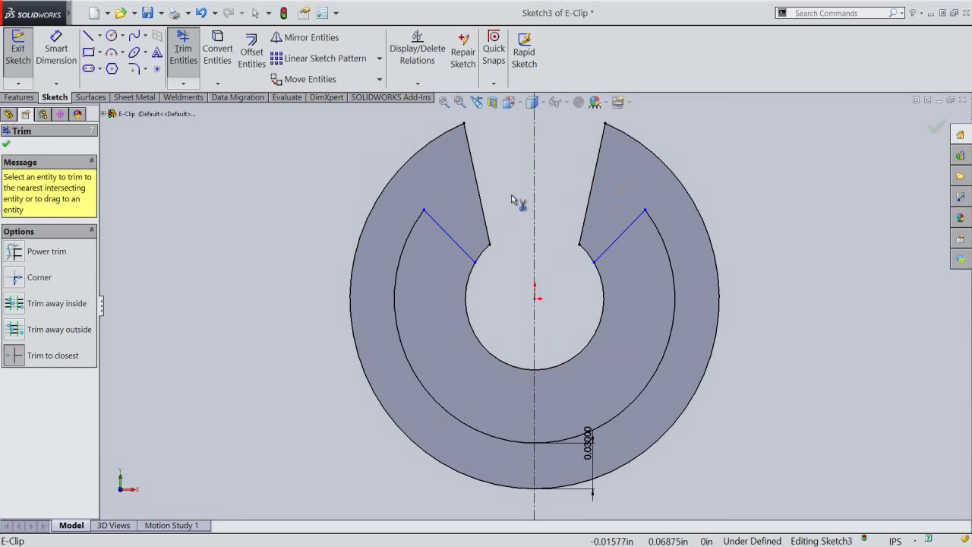
right_click(513, 199)
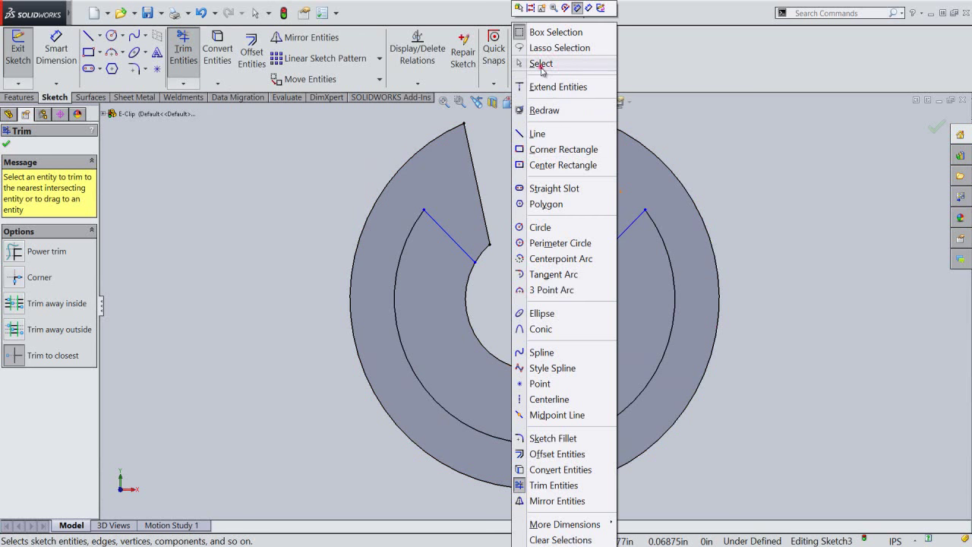
left_click(542, 65)
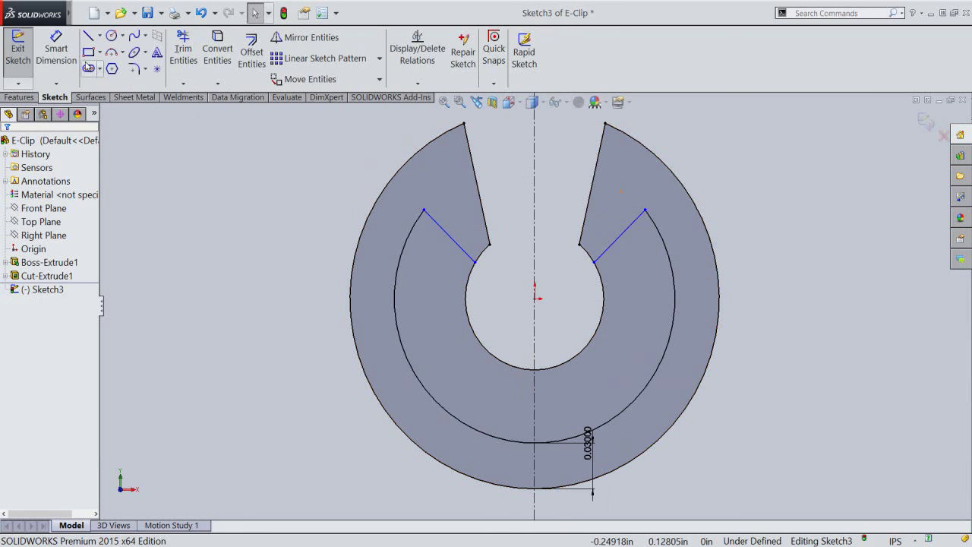
left_click(58, 52)
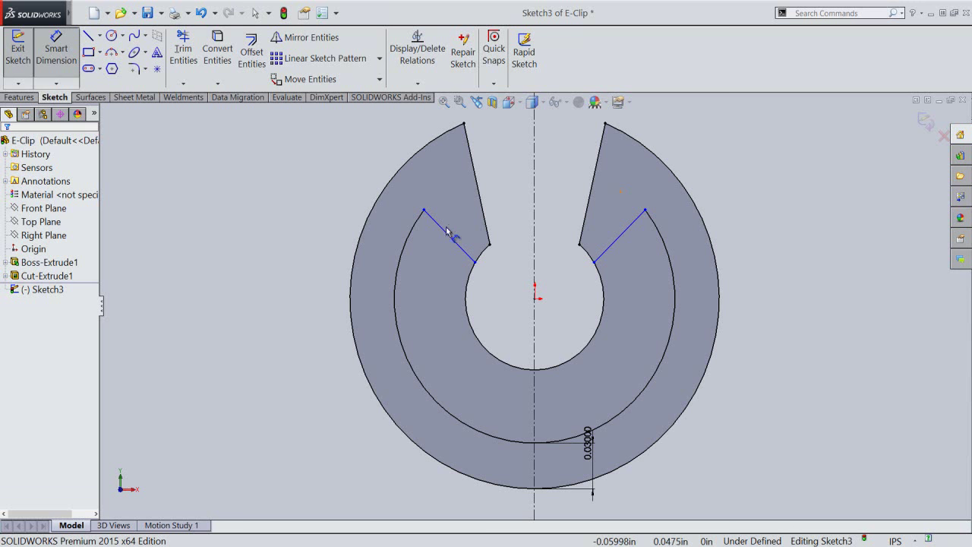
Set a 50° angle between the left prong line and the slot edge, then pick both lines' inner endpoints
left_click(446, 232)
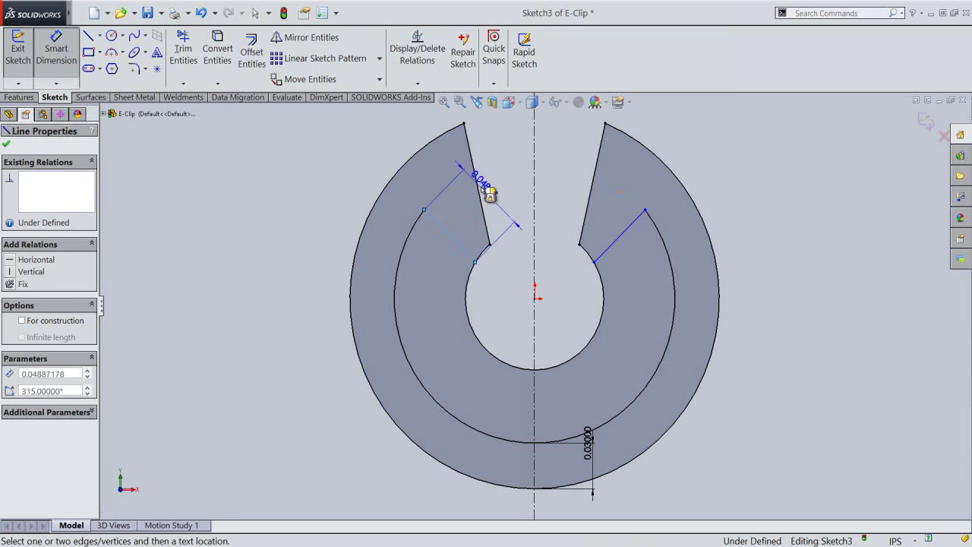
left_click(478, 195)
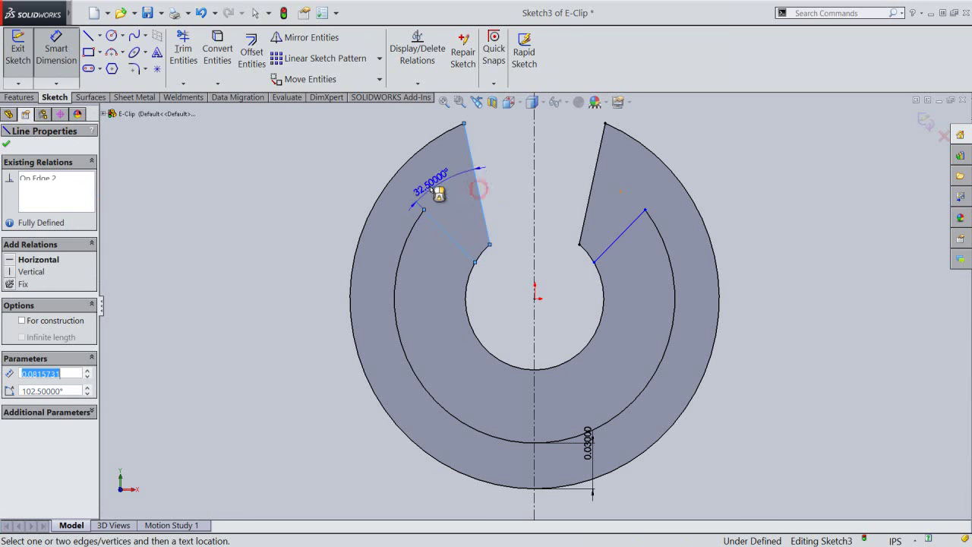
left_click(395, 163)
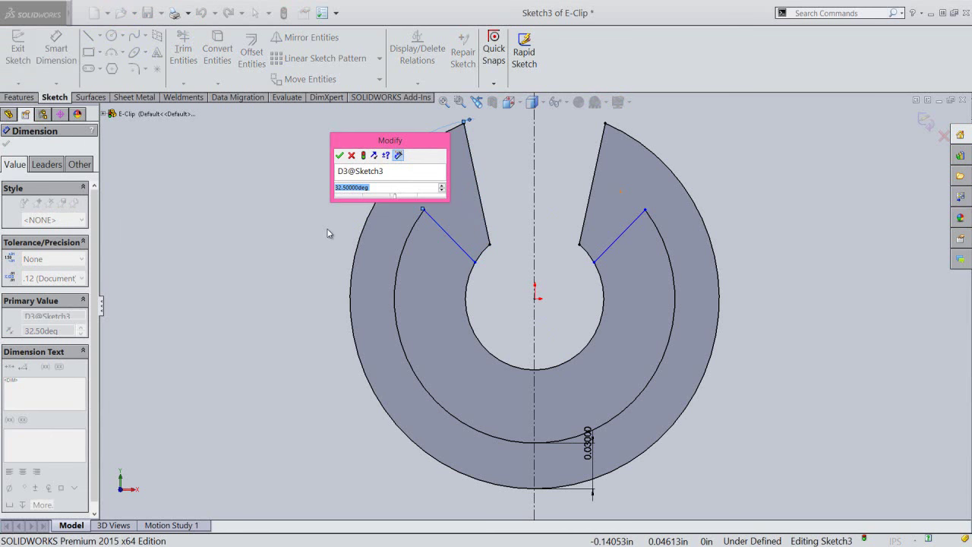
type("50")
key("Return")
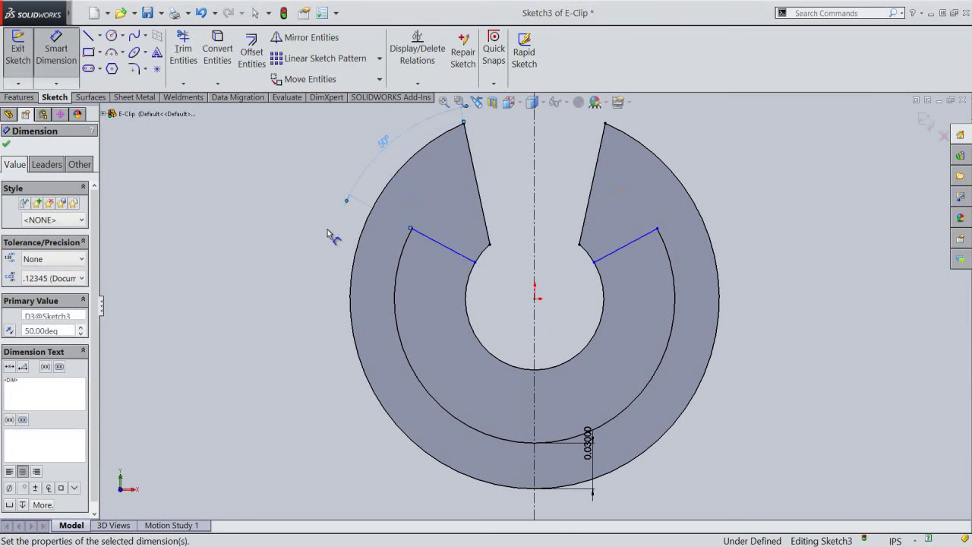
left_click(328, 227)
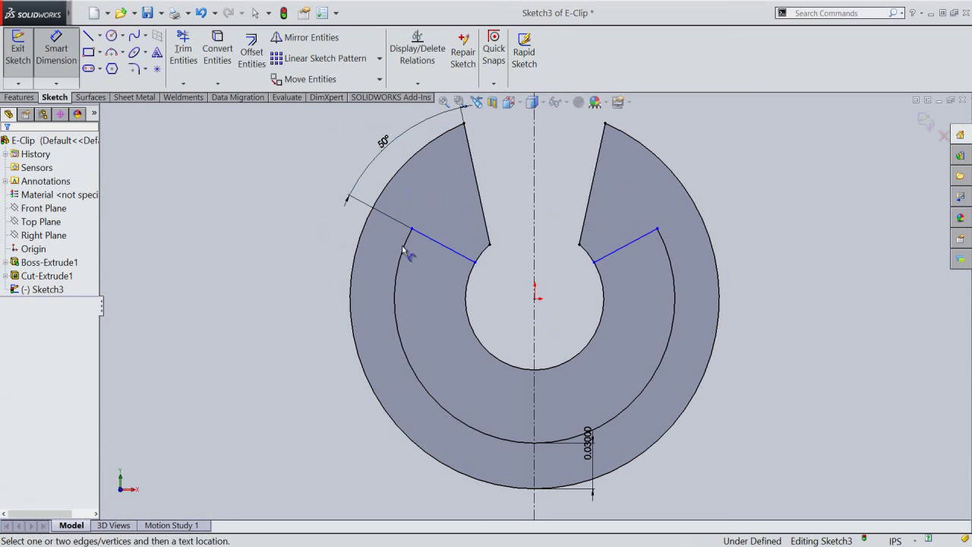
left_click(477, 265)
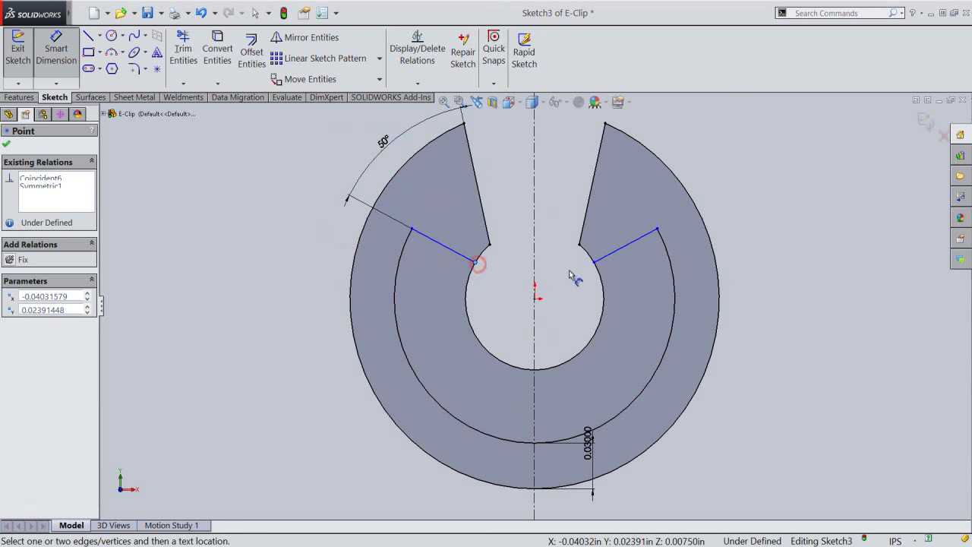
left_click(595, 263)
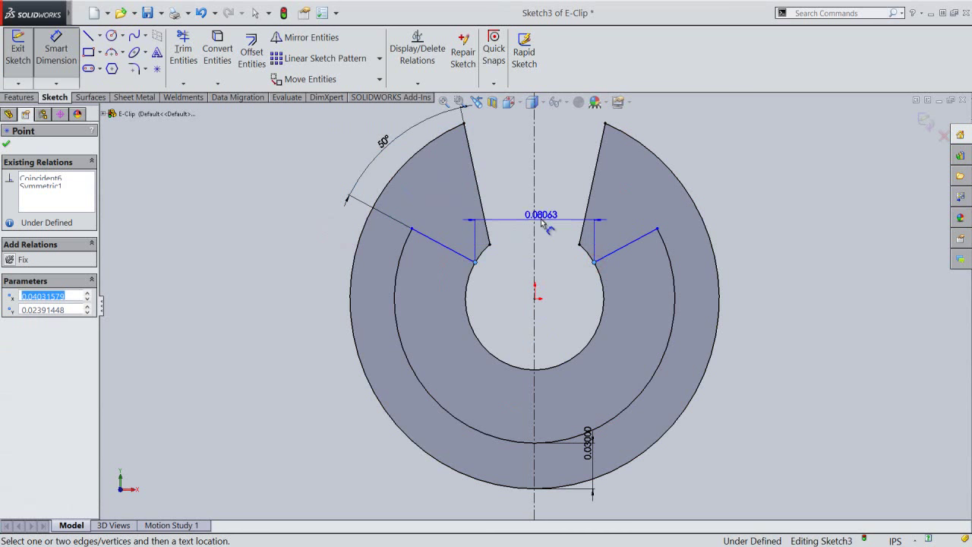
Place a 0.0832 in distance between the prong lines' inner endpoints, fully defining Sketch3
left_click(541, 215)
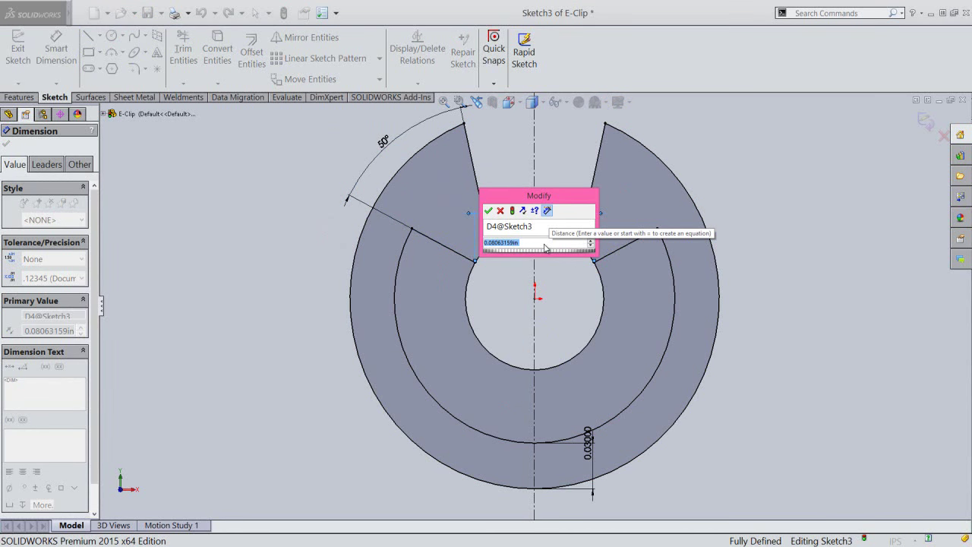
type(".")
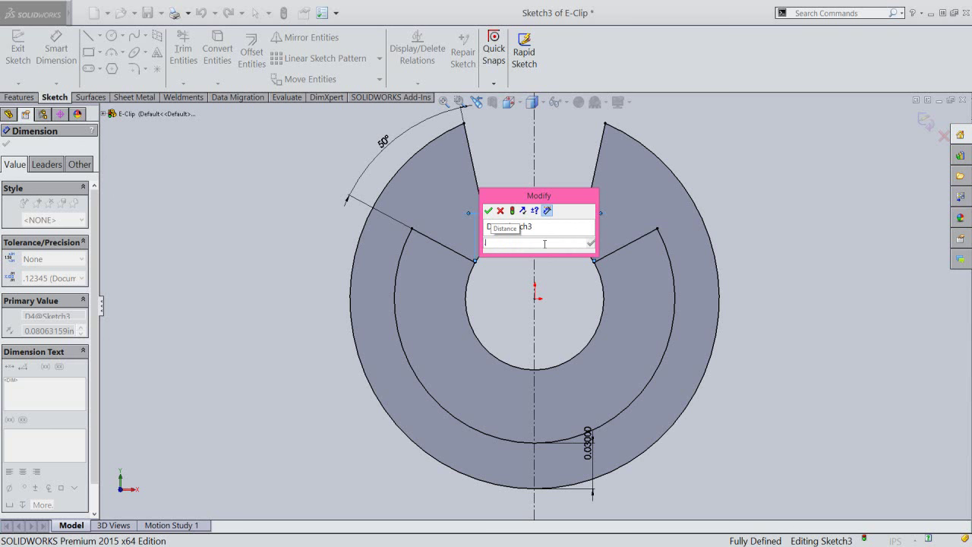
type("08")
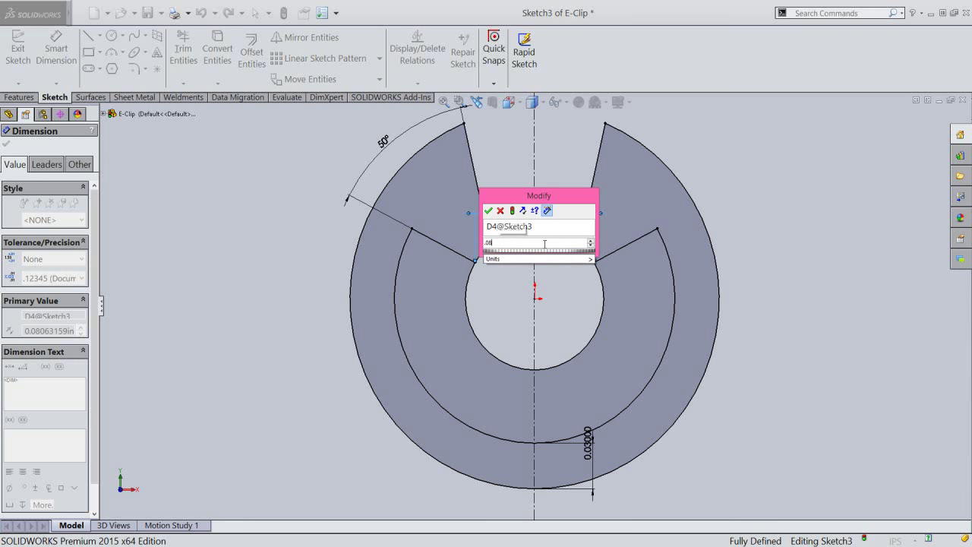
type("32")
key("Return")
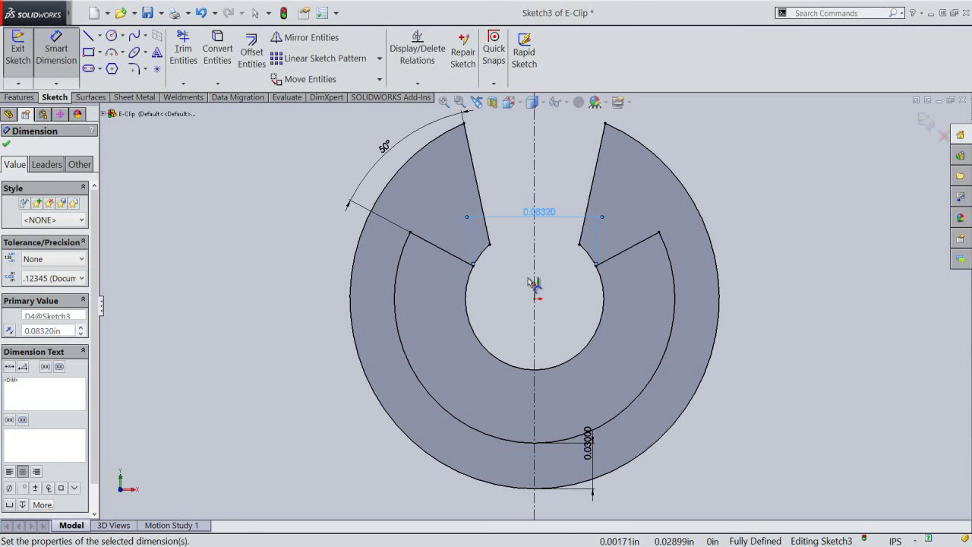
right_click(554, 271)
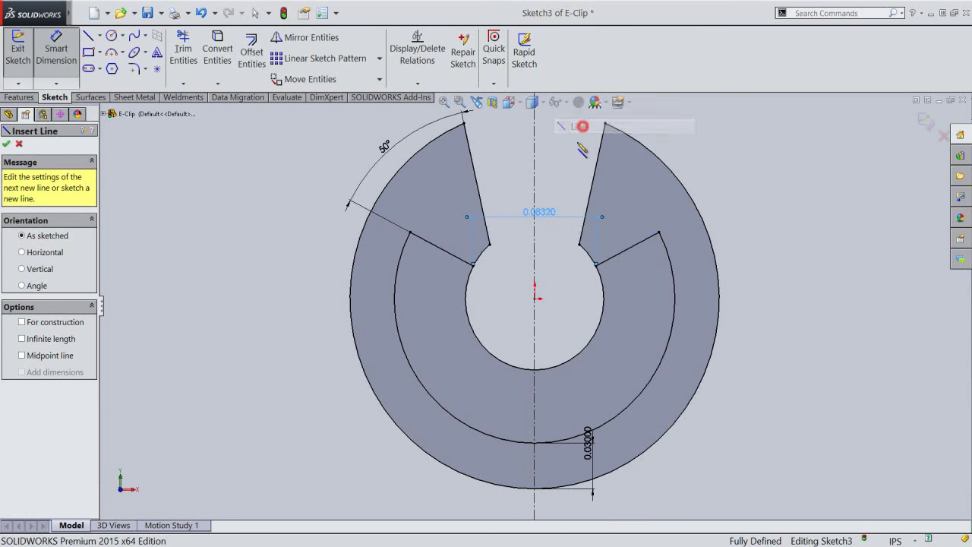
Draw a line from the centre hole edge to the inner arc's lower-left
left_click(585, 127)
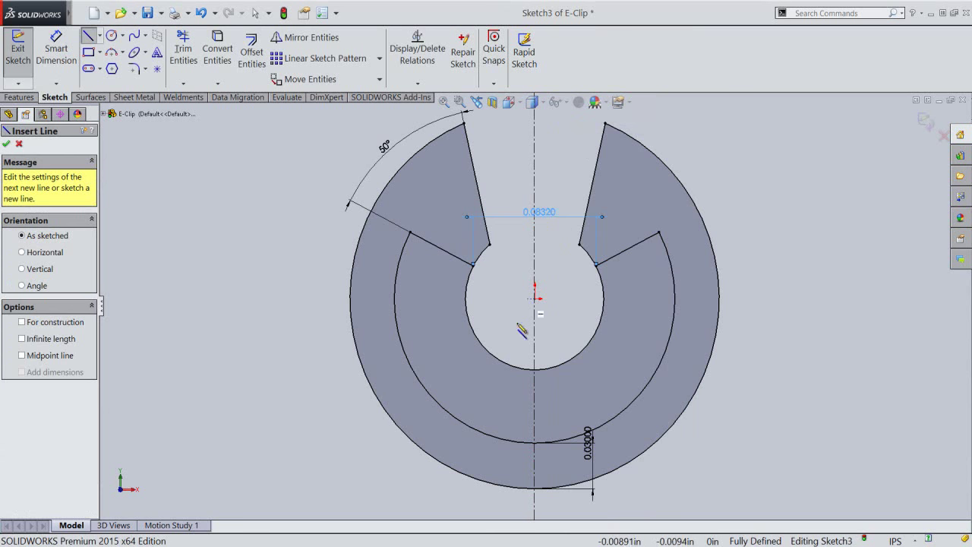
left_click(492, 358)
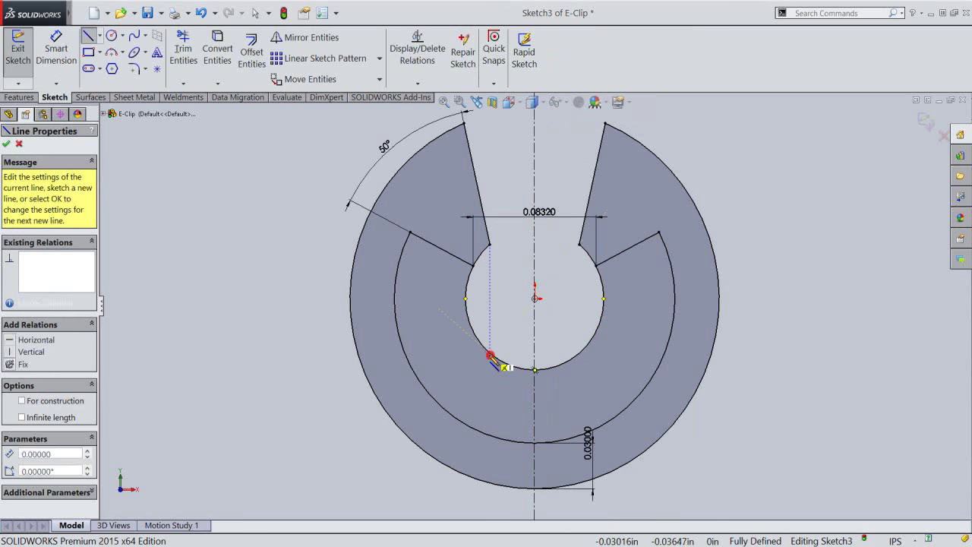
left_click(448, 414)
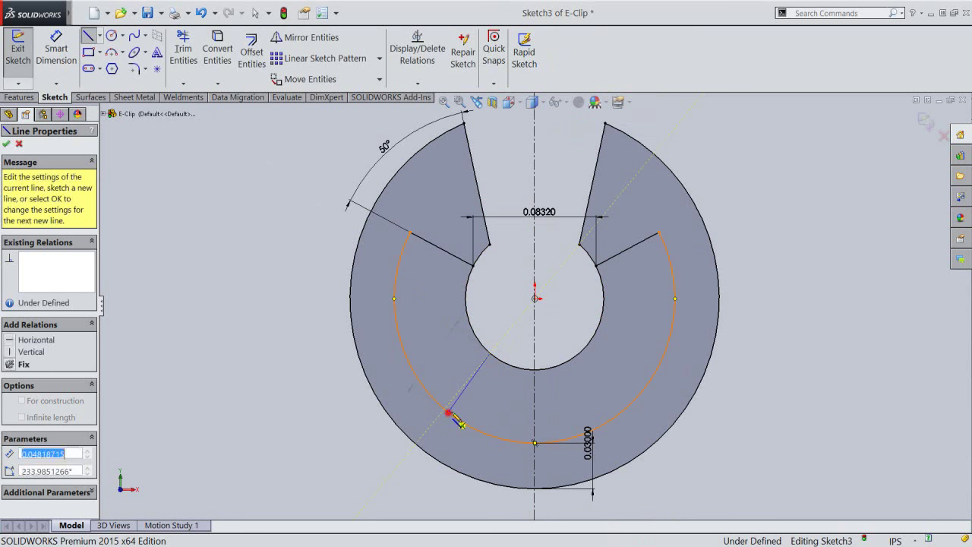
right_click(509, 302)
left_click(532, 306)
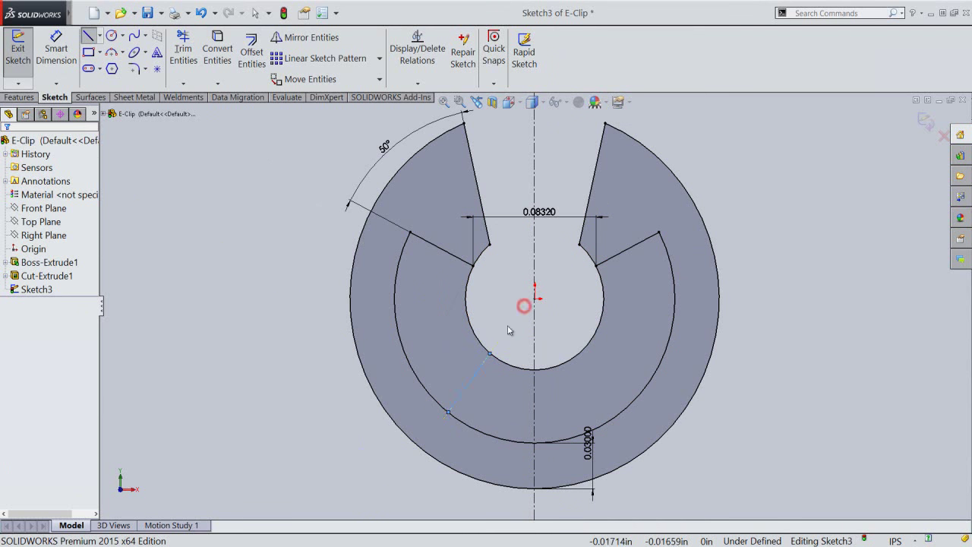
Mirror the lower-left line across the vertical centerline to the lower right
left_click(477, 373)
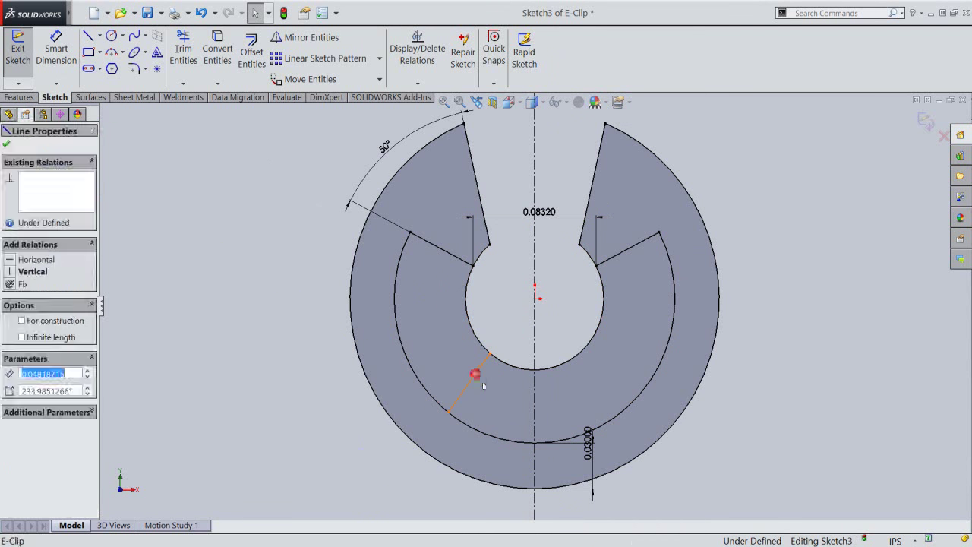
left_click(534, 394, "ctrl")
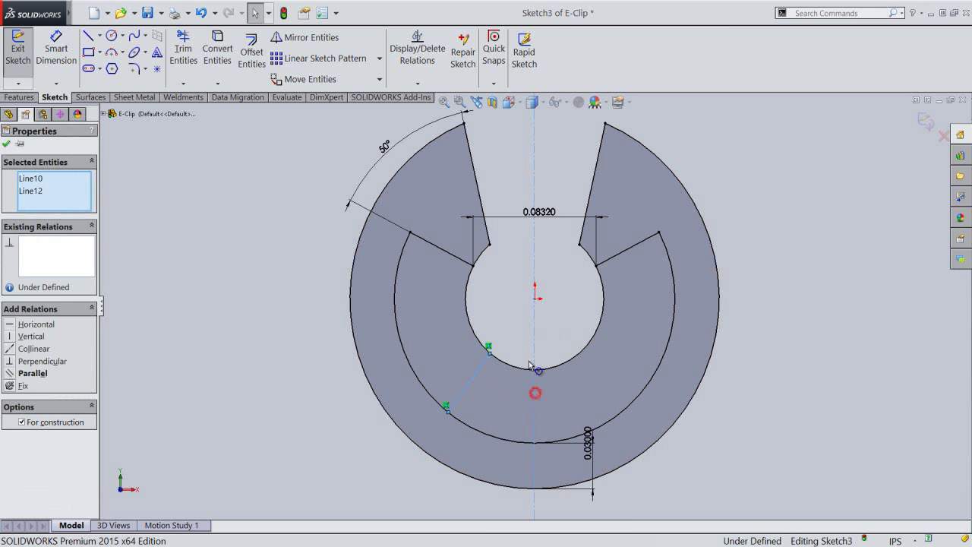
left_click(329, 38)
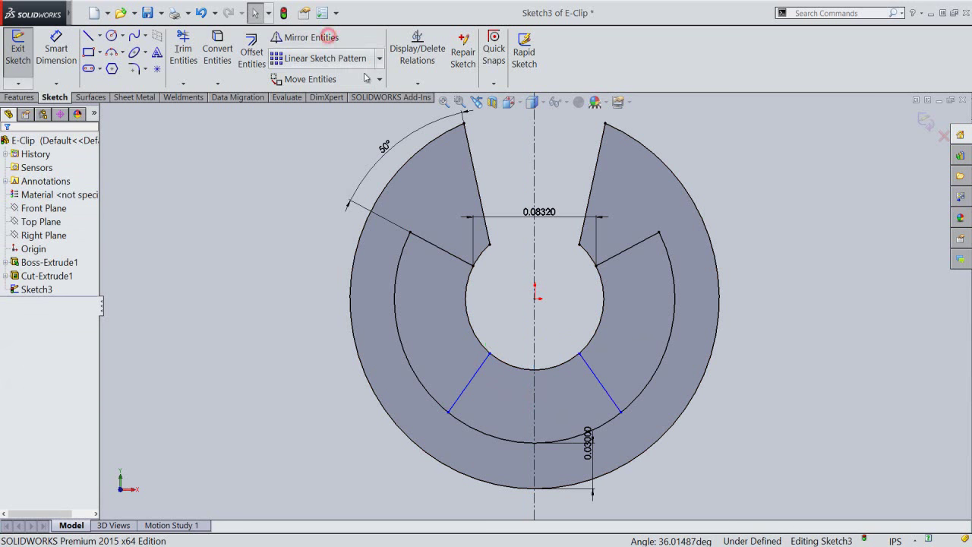
left_click(513, 308)
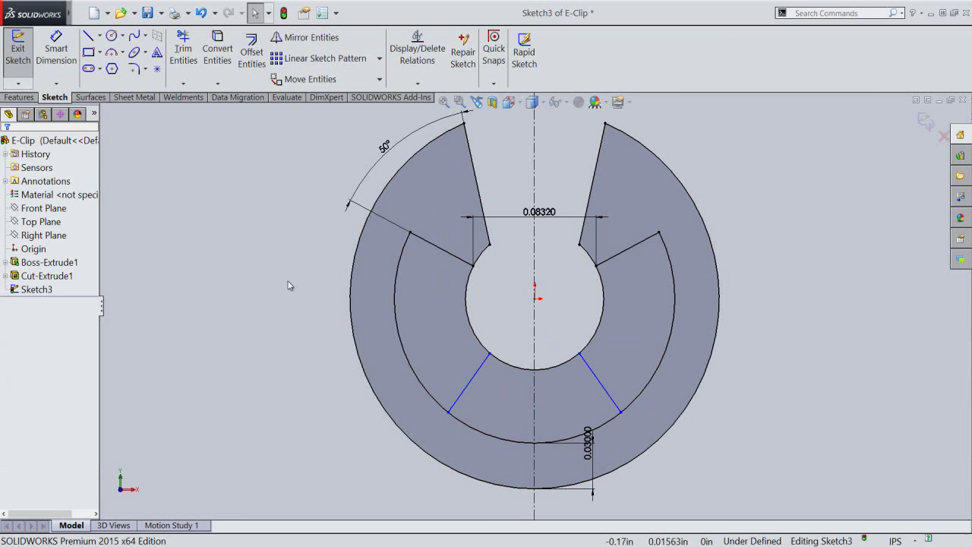
left_click(56, 45)
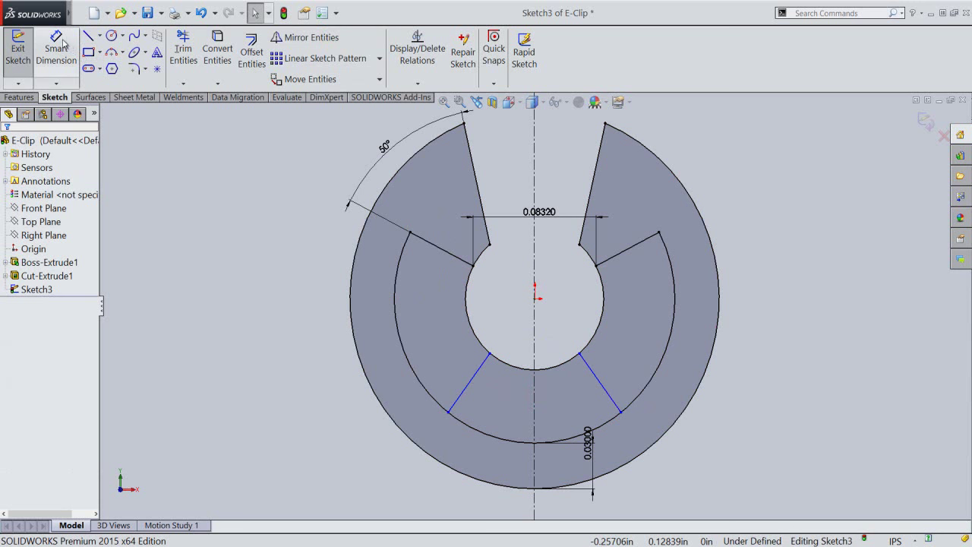
Set a 50° angle between the two lower prong lines
left_click(473, 377)
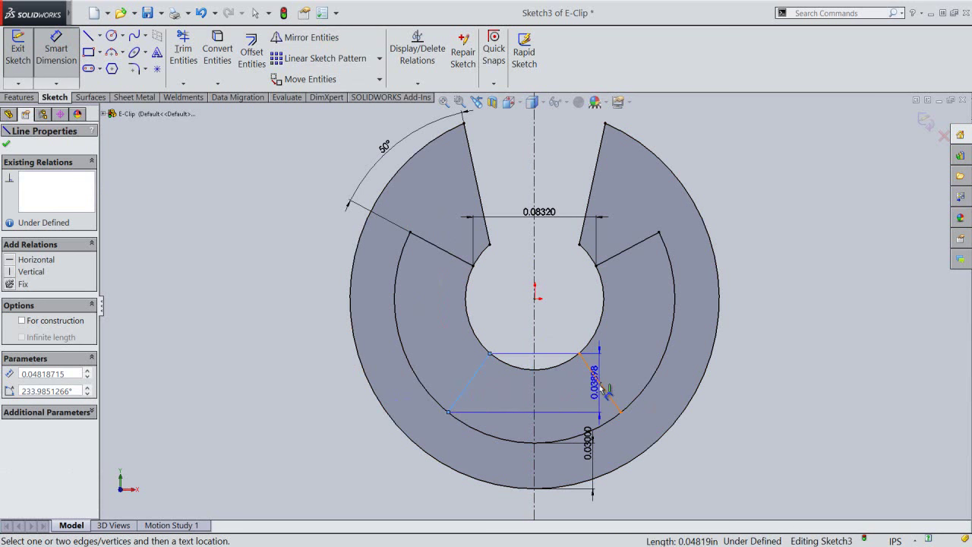
left_click(599, 385)
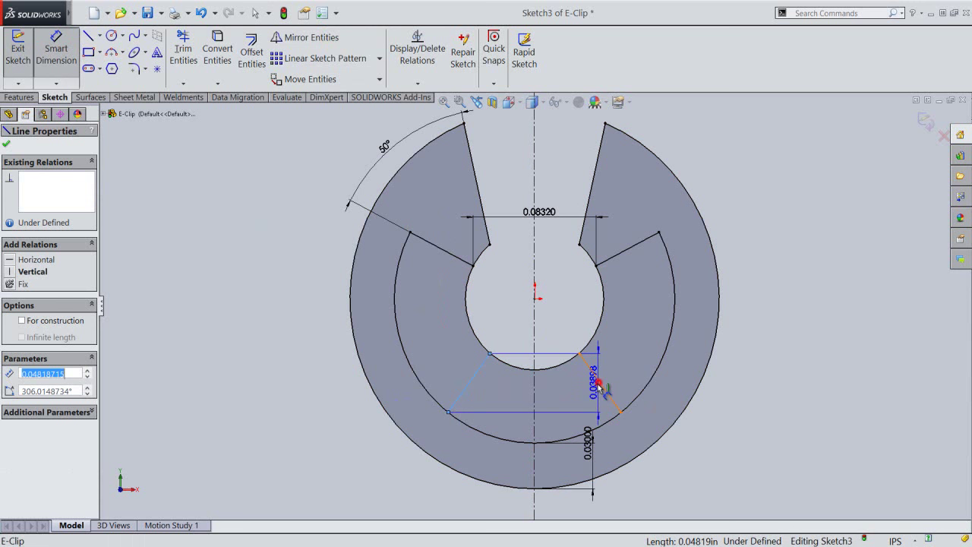
left_click(531, 426)
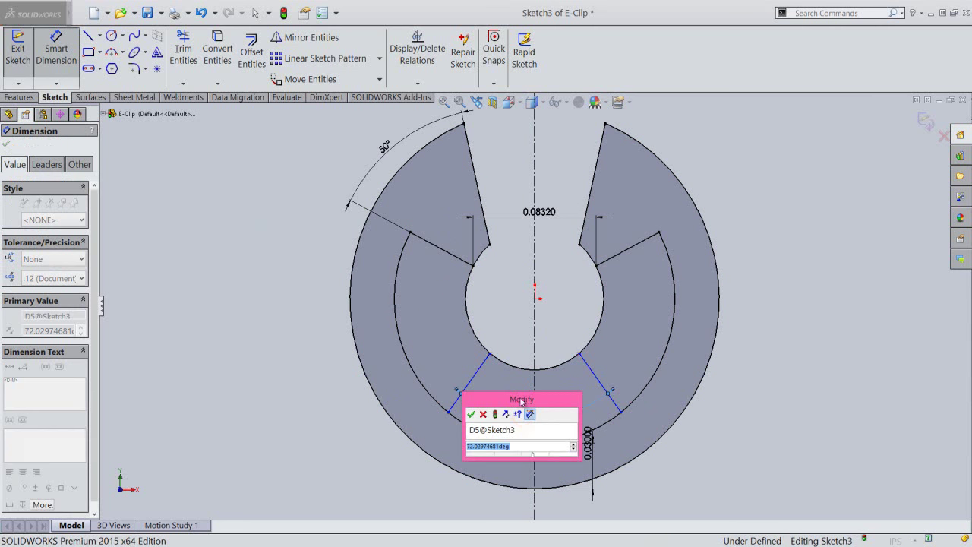
type("50.00000deg")
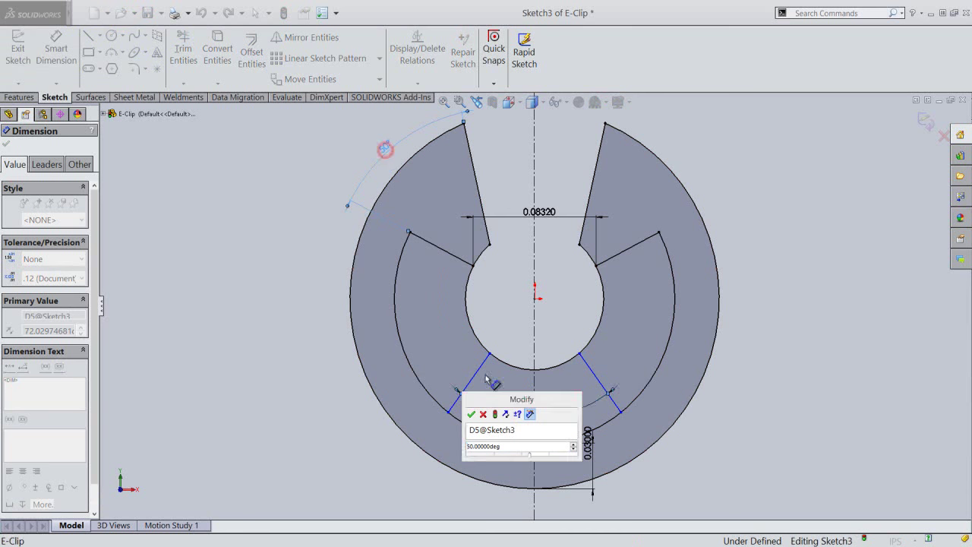
left_click(471, 414)
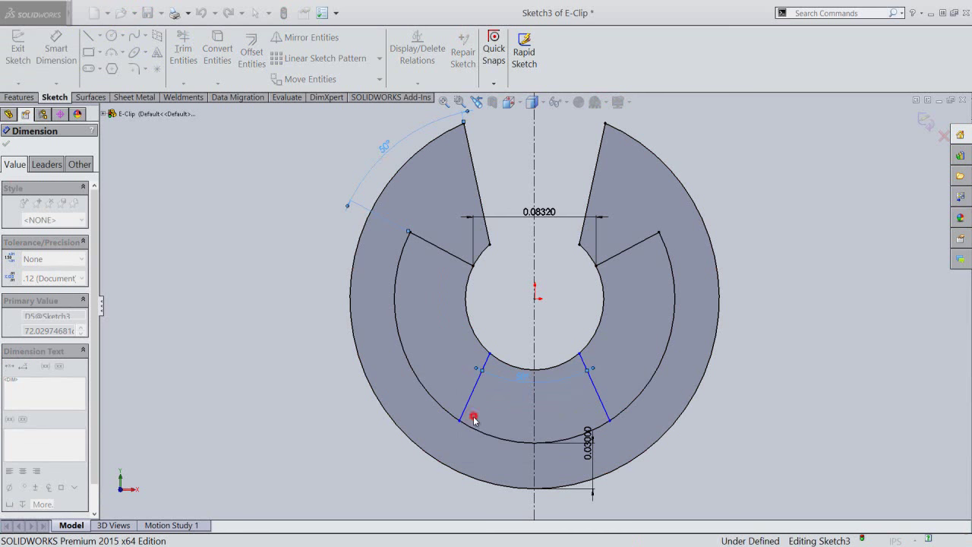
left_click(759, 402)
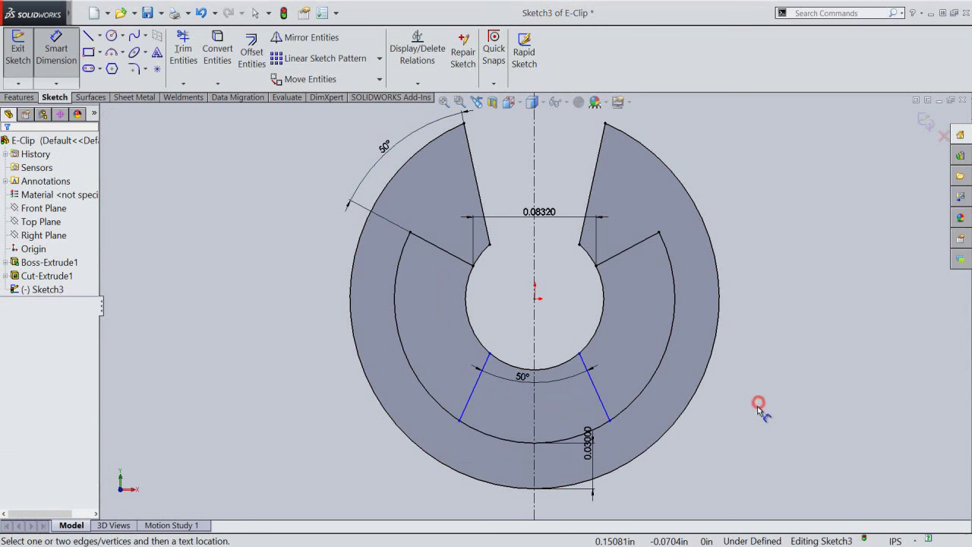
Dimension the gap between the lower lines' inner ends as 0.0396 in
left_click(492, 356)
left_click(579, 353)
left_click(545, 335)
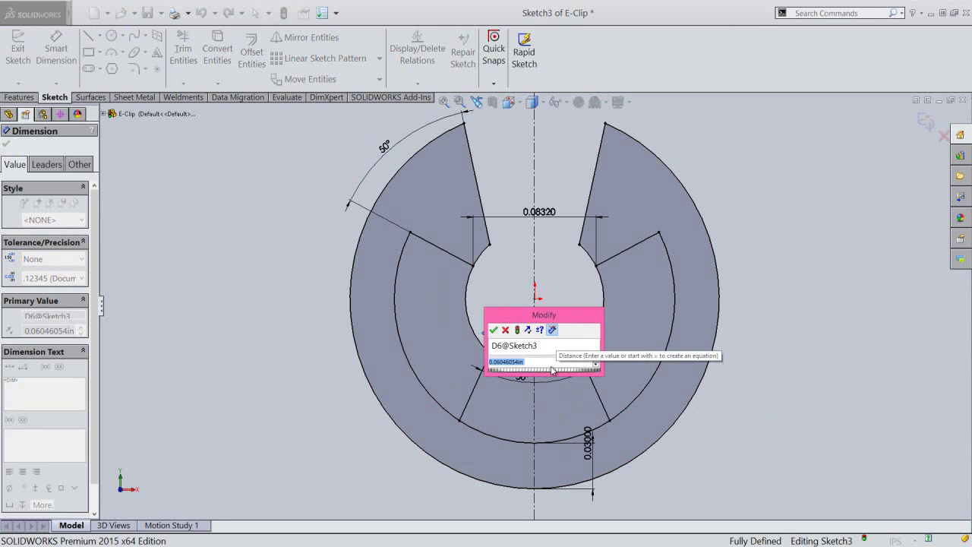
type(".03")
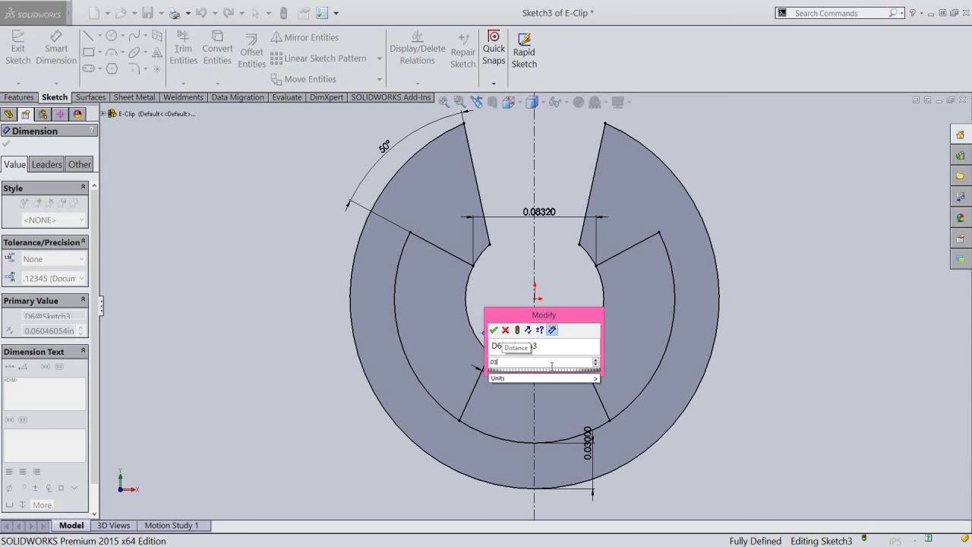
type("9")
type("6")
key("Return")
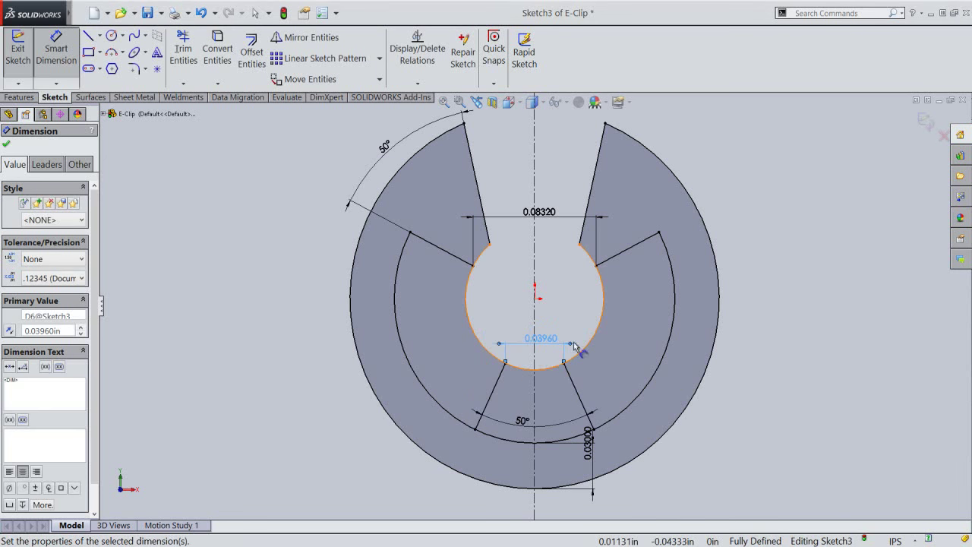
right_click(762, 259)
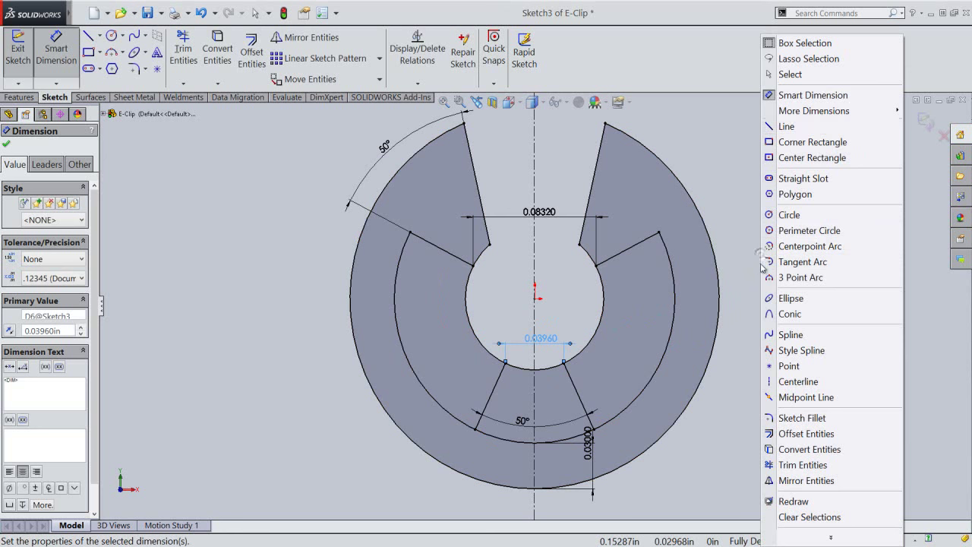
left_click(790, 76)
left_click(768, 272)
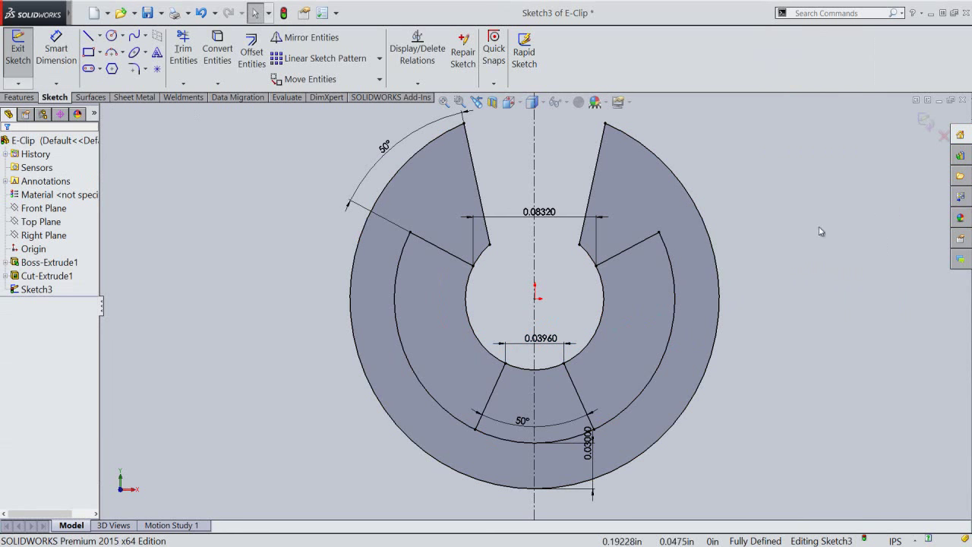
Exit Sketch3 and turn the E-clip to the isometric view
left_click(925, 120)
left_click(561, 160)
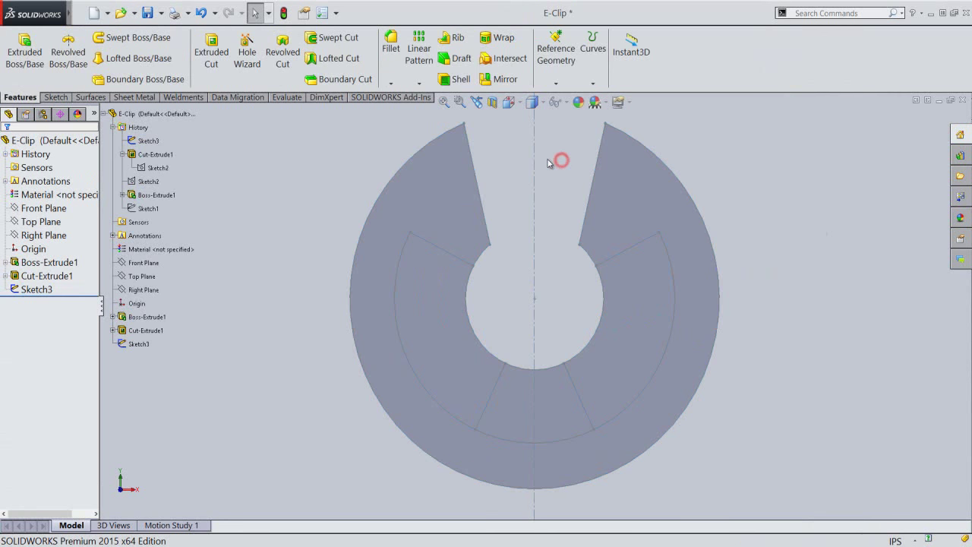
left_click(509, 103)
left_click(625, 221)
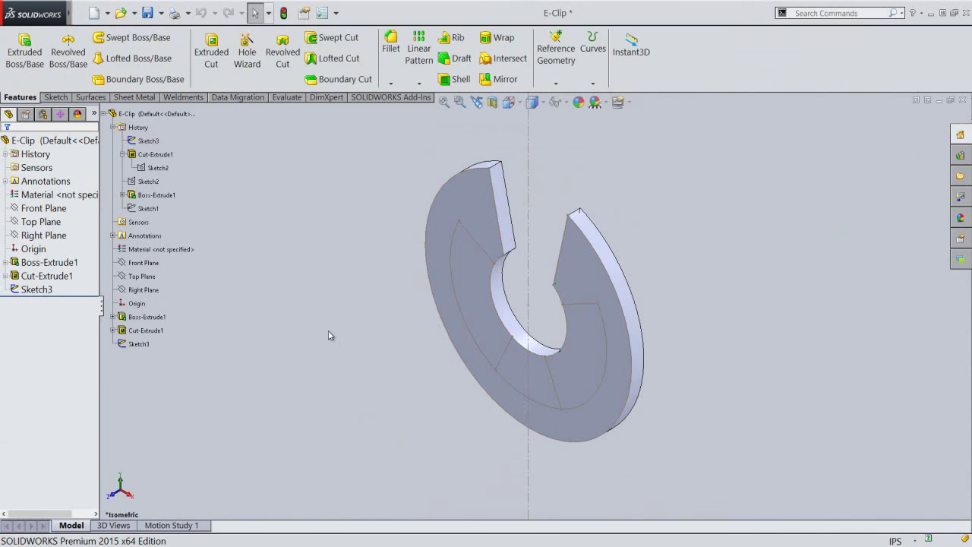
Cut the left and lower-right Sketch3 regions Through All to form the clip's prongs
left_click(217, 68)
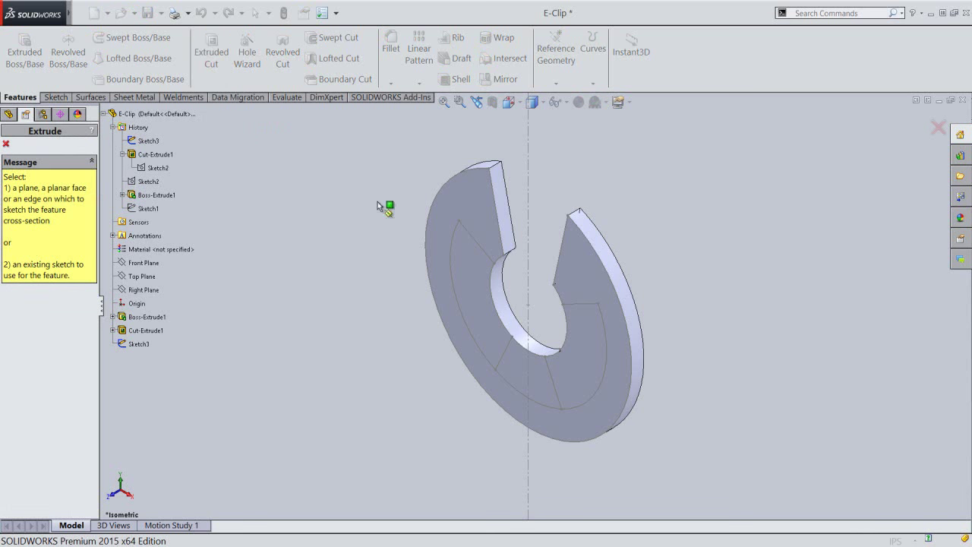
left_click(528, 167)
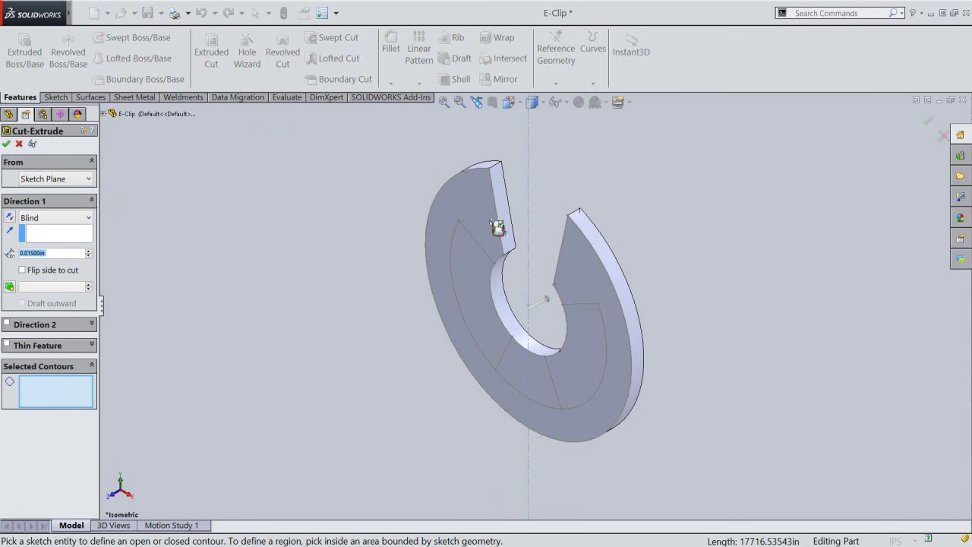
left_click(467, 269)
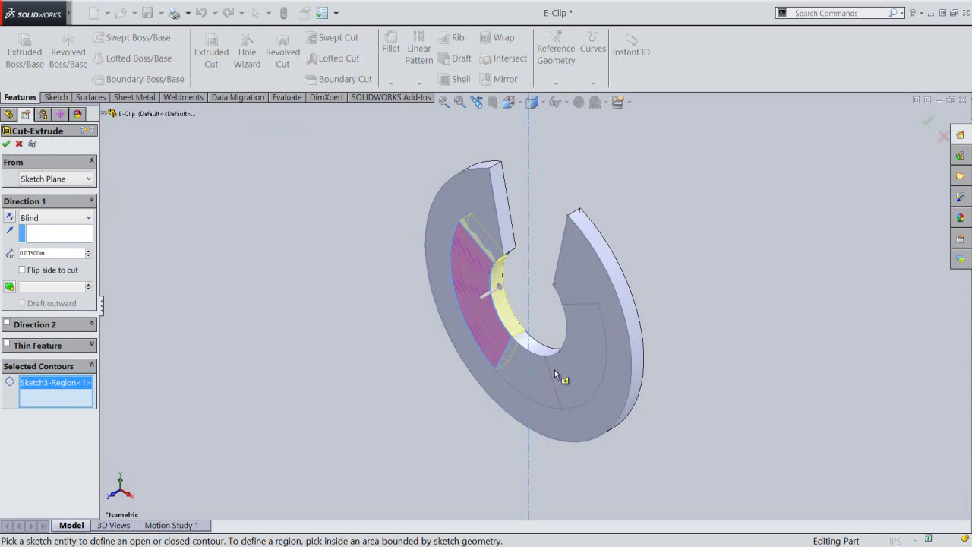
left_click(585, 369)
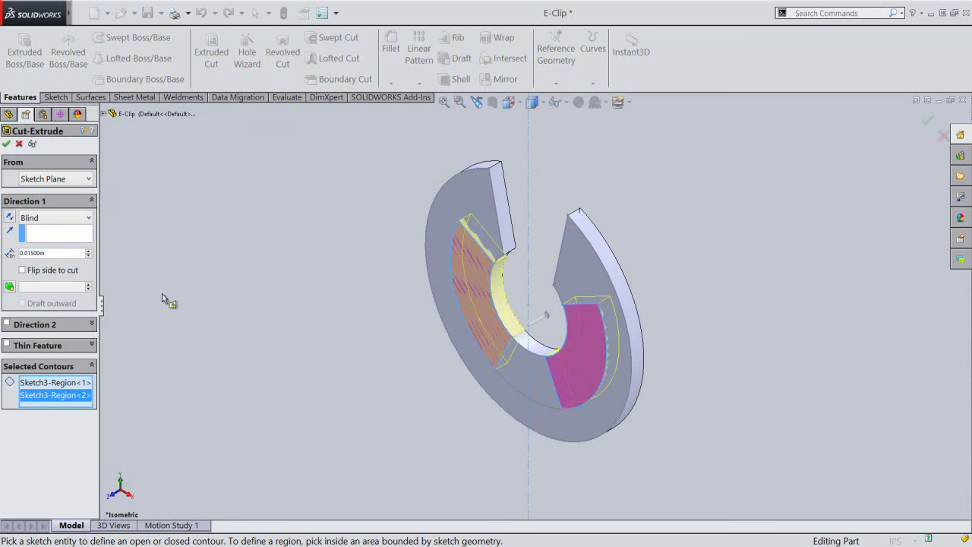
left_click(75, 219)
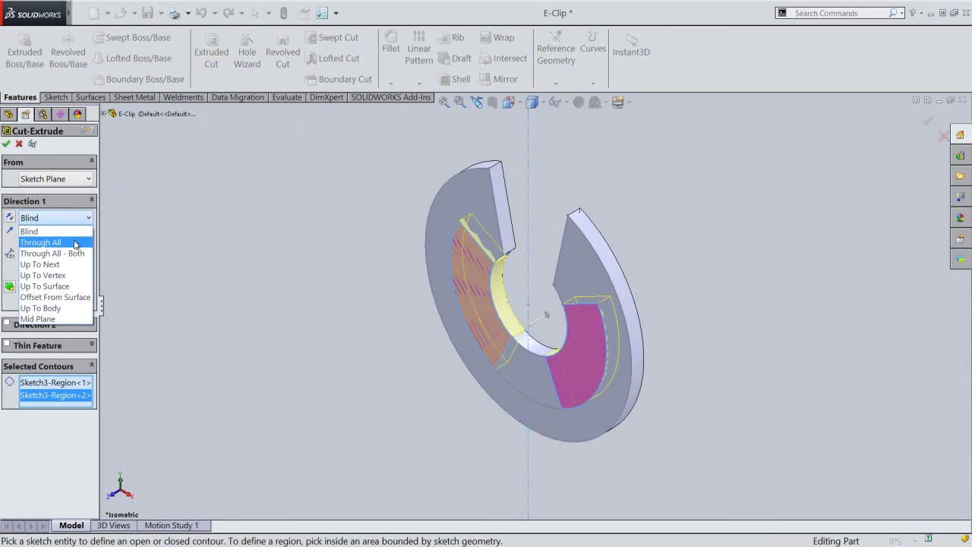
left_click(75, 245)
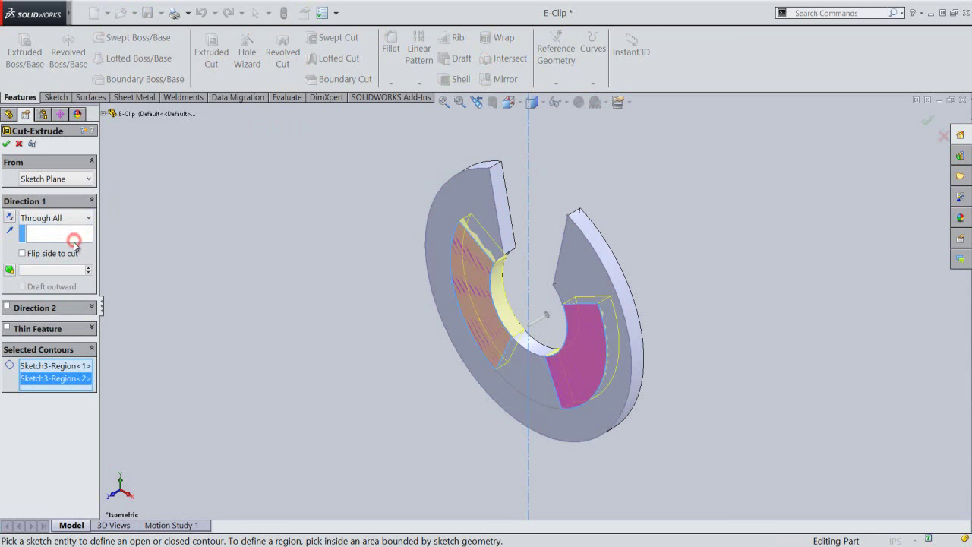
left_click(7, 144)
left_click(356, 300)
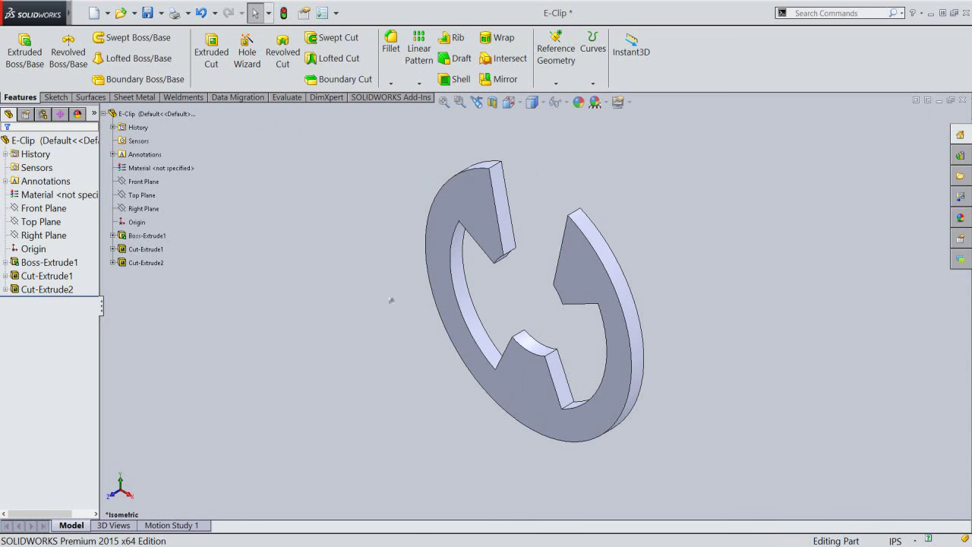
left_click(393, 60)
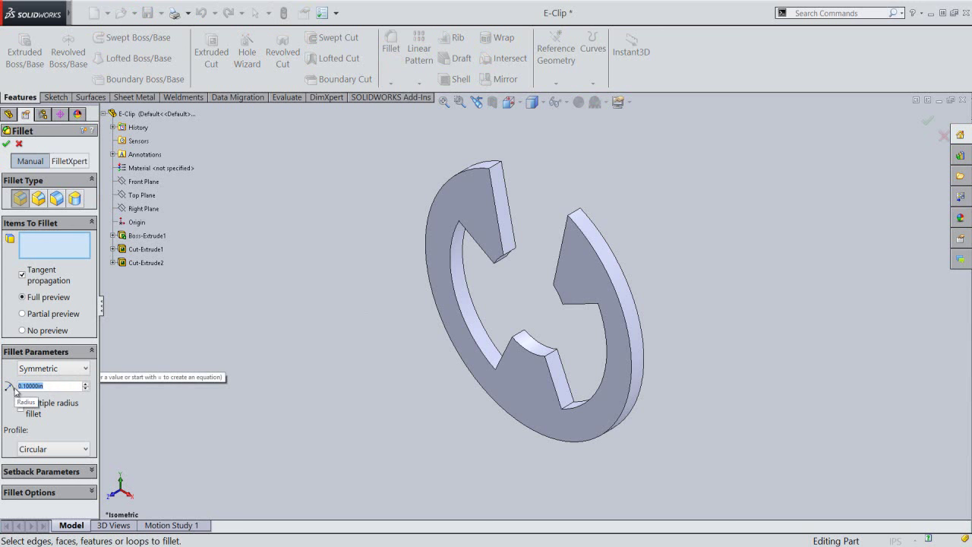
Set the fillet radius to 0.015 in and select the top prong tip and slot corner edges
key("BackSpace")
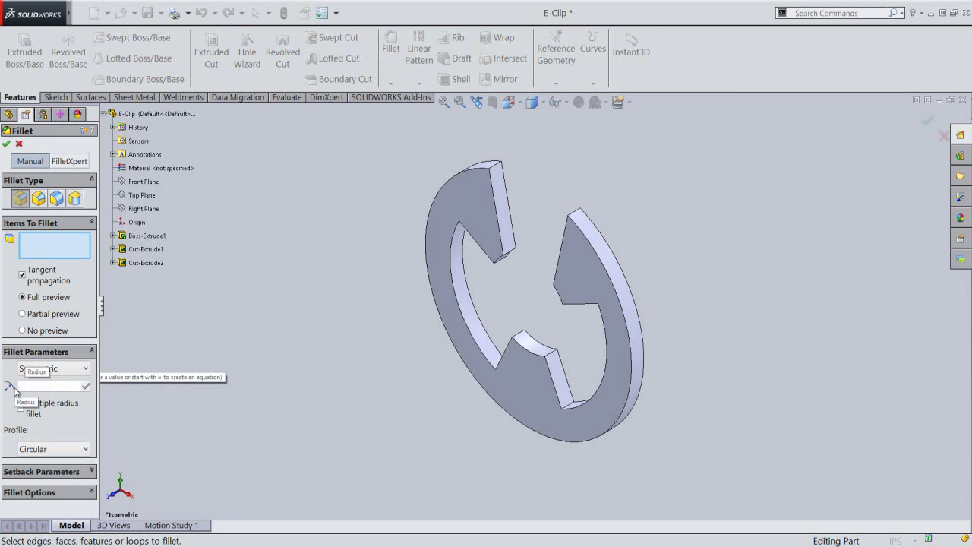
type(".0")
type(".015")
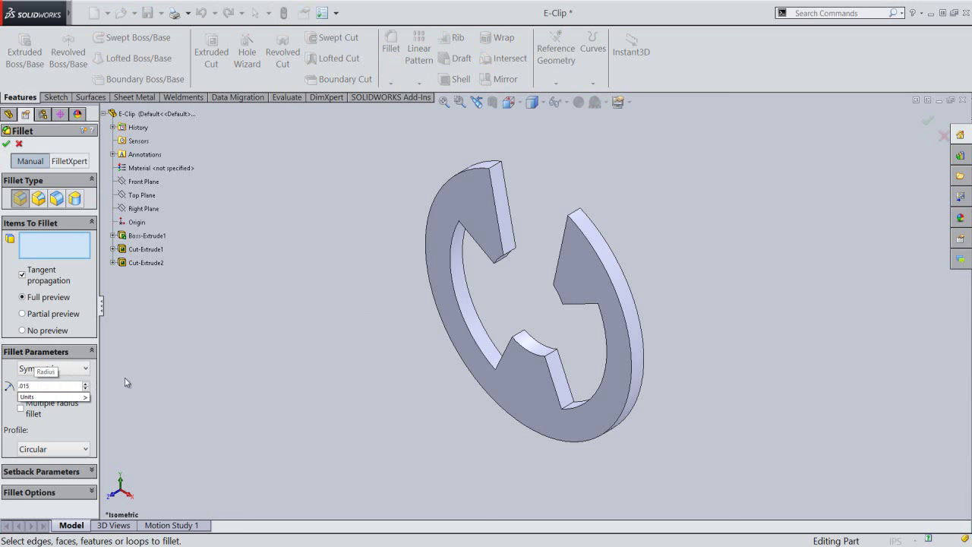
left_click(126, 380)
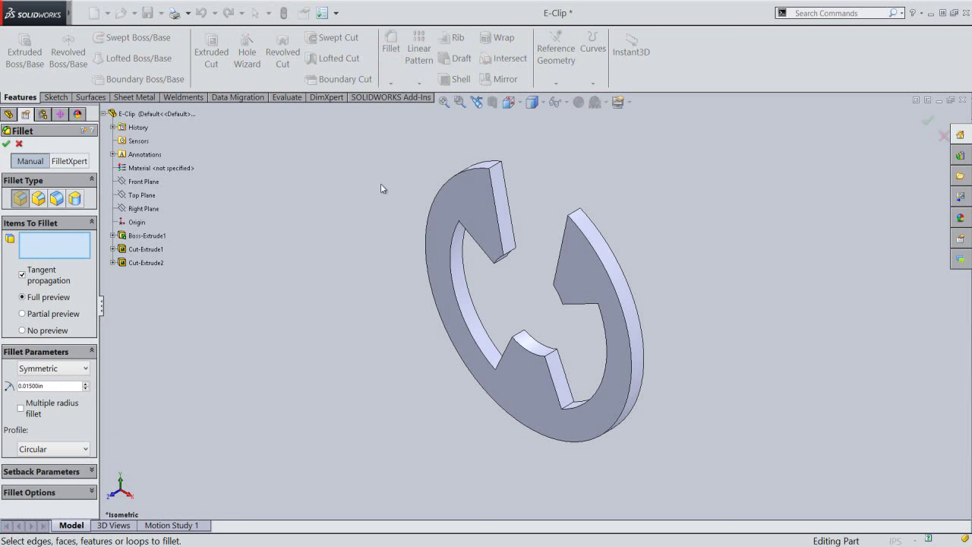
left_click(499, 166)
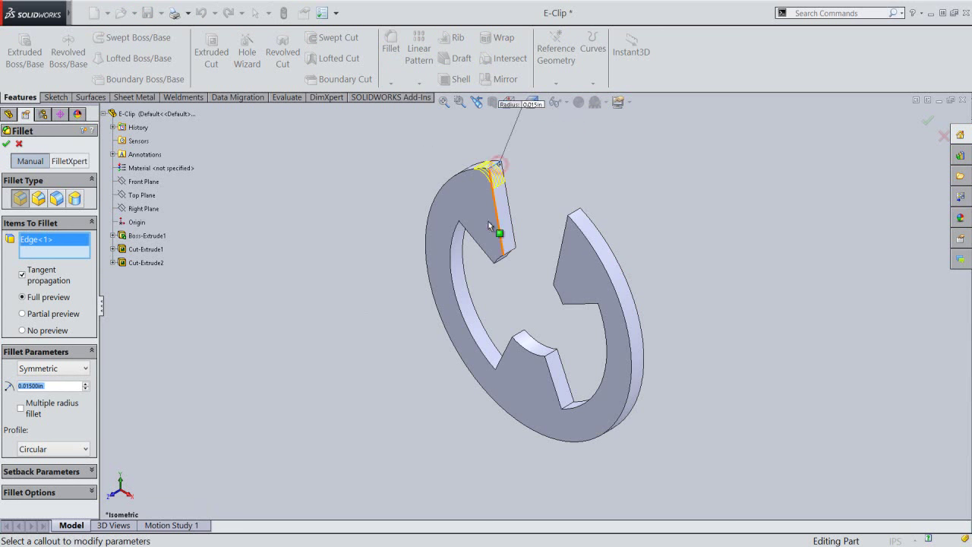
middle_click_drag(484, 308, 538, 172)
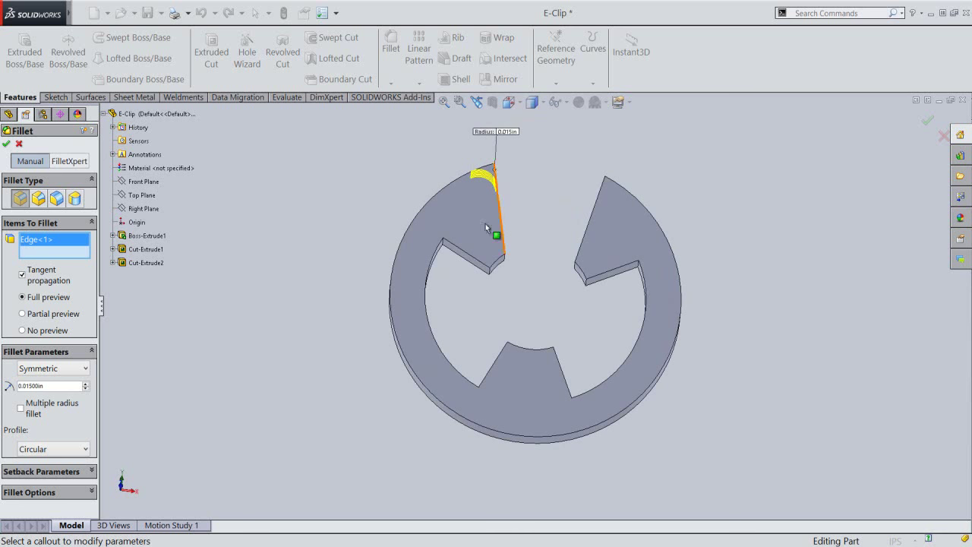
scroll(445, 246, "down", 1)
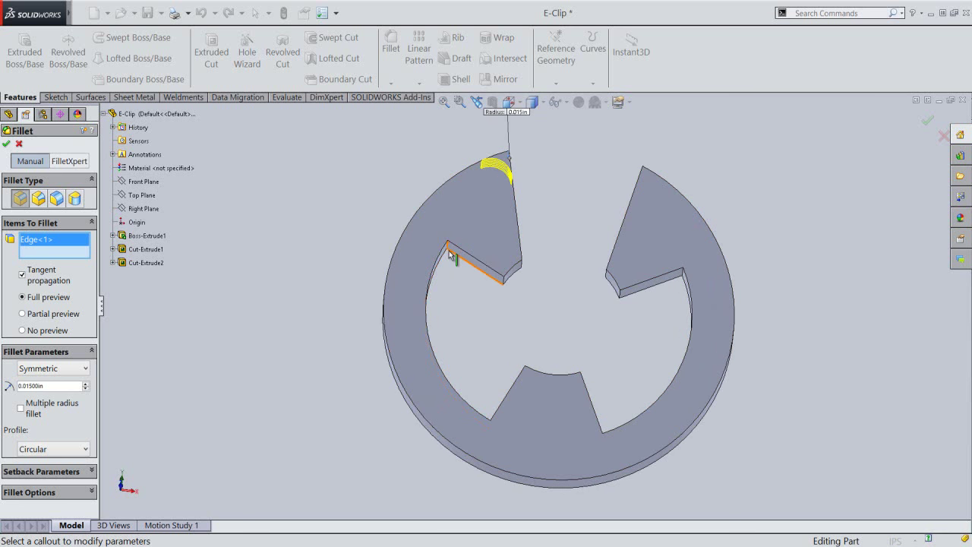
scroll(449, 249, "down", 1)
scroll(452, 255, "down", 1)
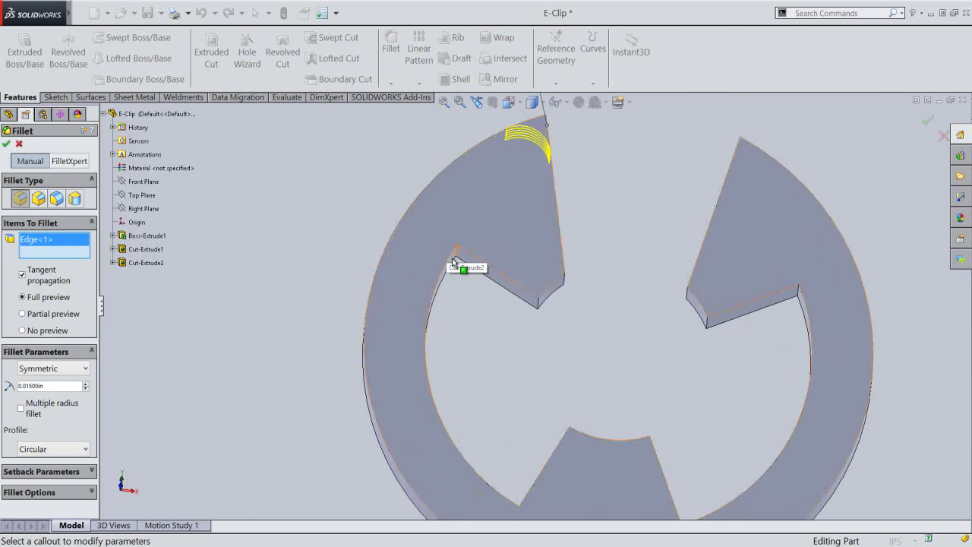
left_click(458, 258)
Add the lower prong, notch corner, another prong and bottom notch edges to the fillet
scroll(478, 300, "up", 2)
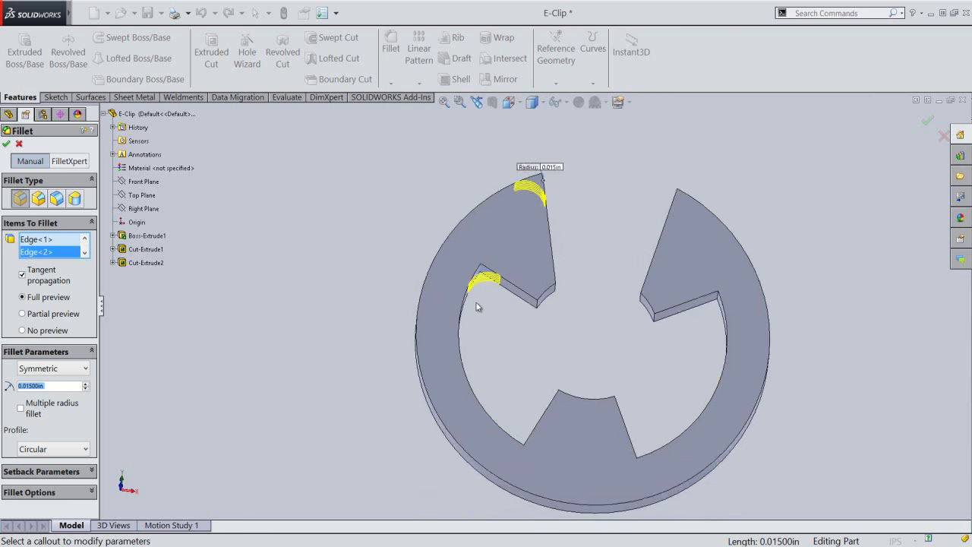
scroll(502, 315, "up", 1)
mouse_move(489, 364)
middle_mouse_down()
mouse_move(462, 445)
mouse_move(497, 473)
mouse_move(486, 493)
middle_mouse_up()
scroll(521, 412, "down", 1)
scroll(517, 337, "down", 2)
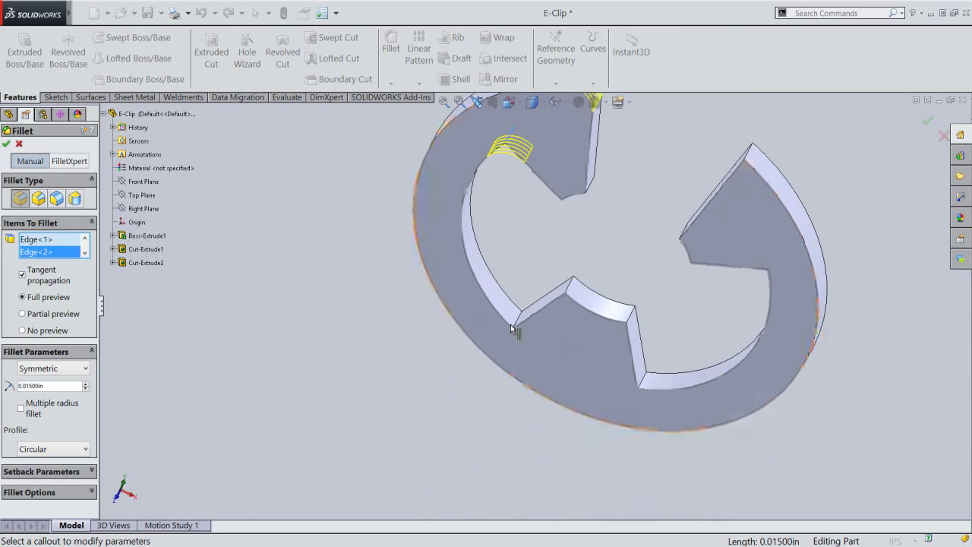
left_click(517, 322)
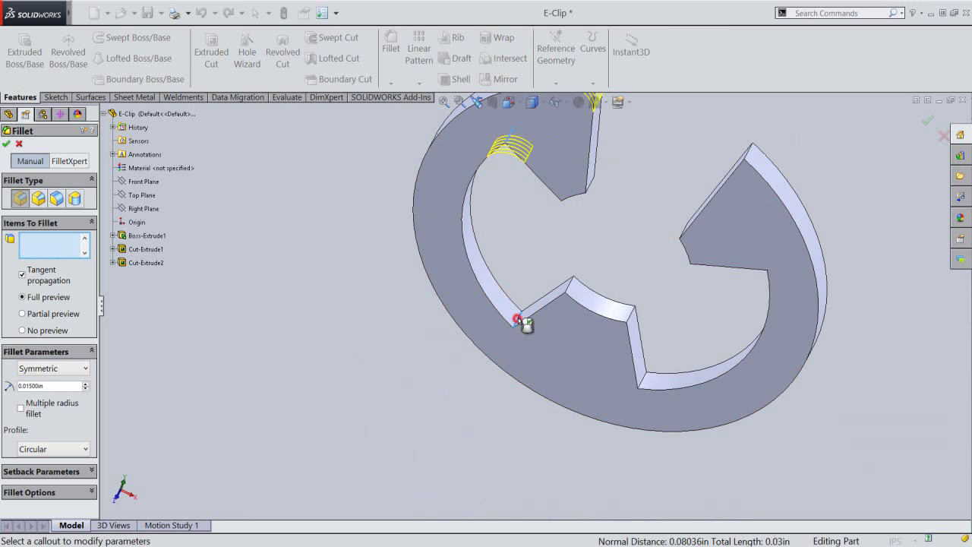
left_click(574, 281)
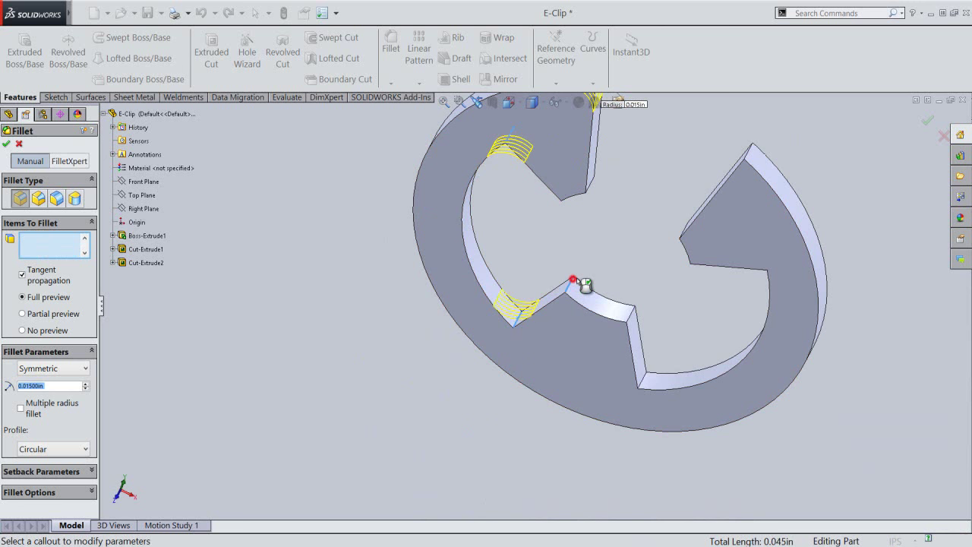
left_click(629, 322)
left_click(644, 384)
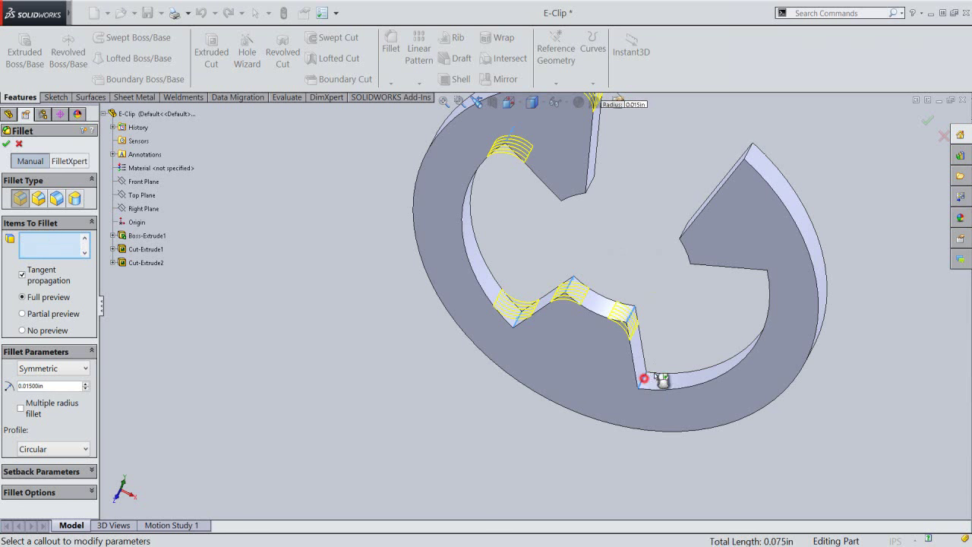
Add the right notch corner edge and an eighth edge to the 0.015 in fillet
middle_click_drag(678, 357, 718, 264)
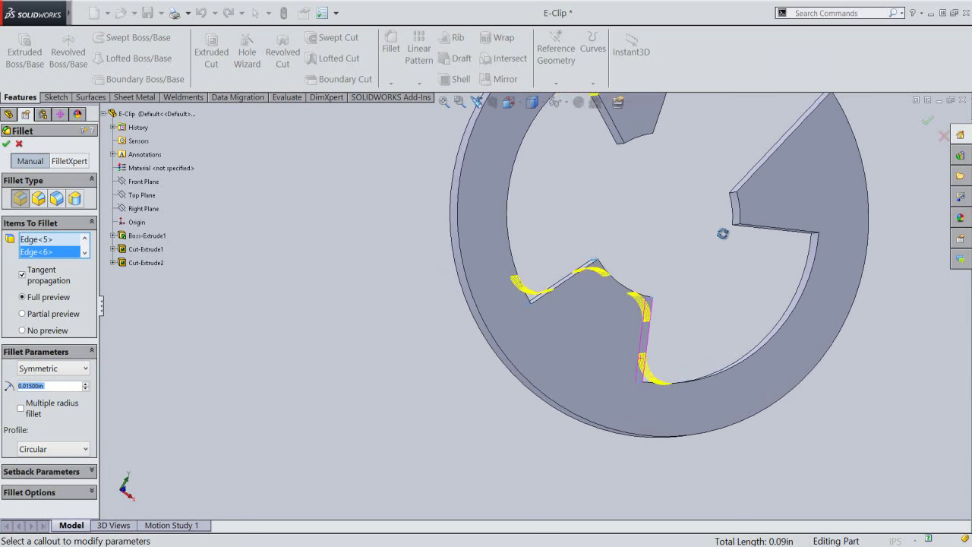
left_click(803, 253)
mouse_move(722, 306)
middle_mouse_down()
mouse_move(693, 287)
mouse_move(708, 244)
middle_mouse_up()
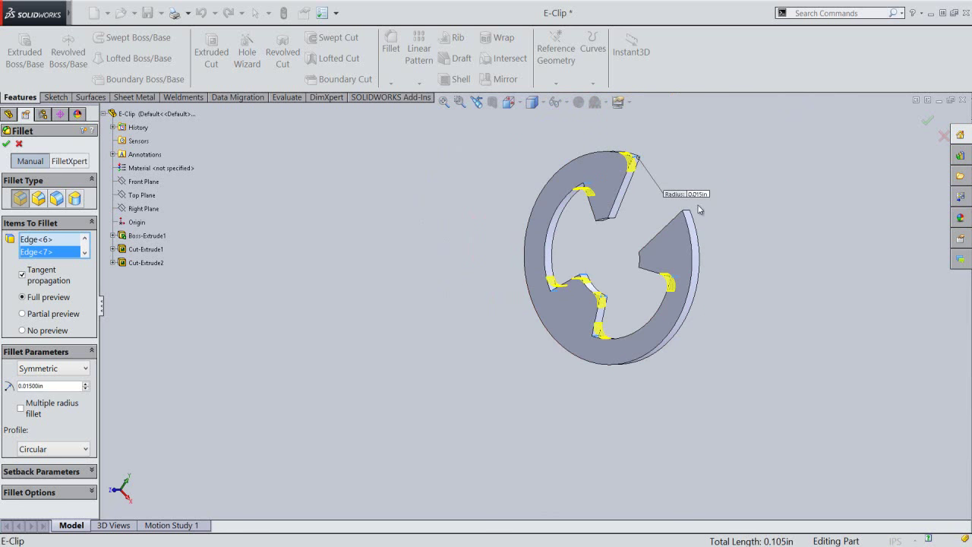
scroll(702, 210, "down", 2)
left_click(670, 226)
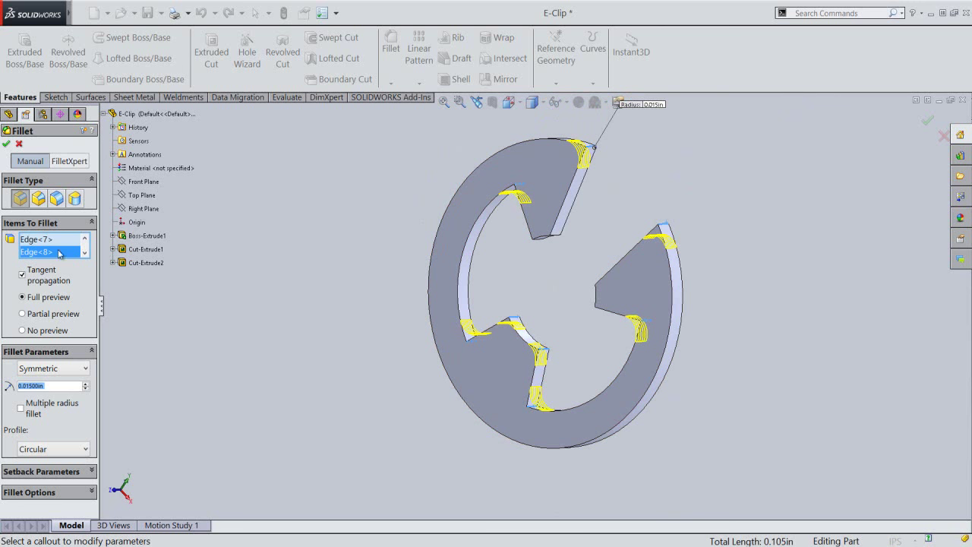
Enable multiple-radius filleting and set the edge's radius to 0.005 in
left_click(65, 412)
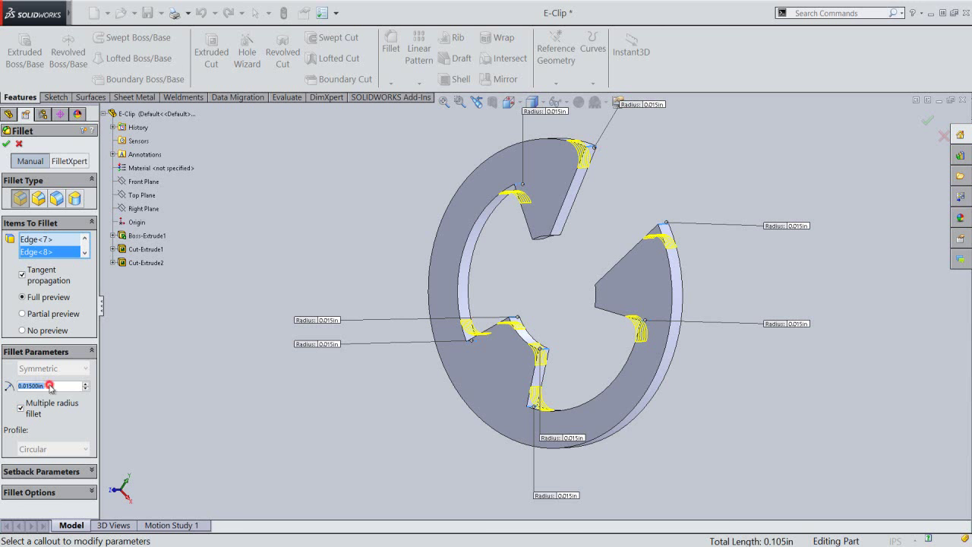
double_click(48, 386)
type(".005")
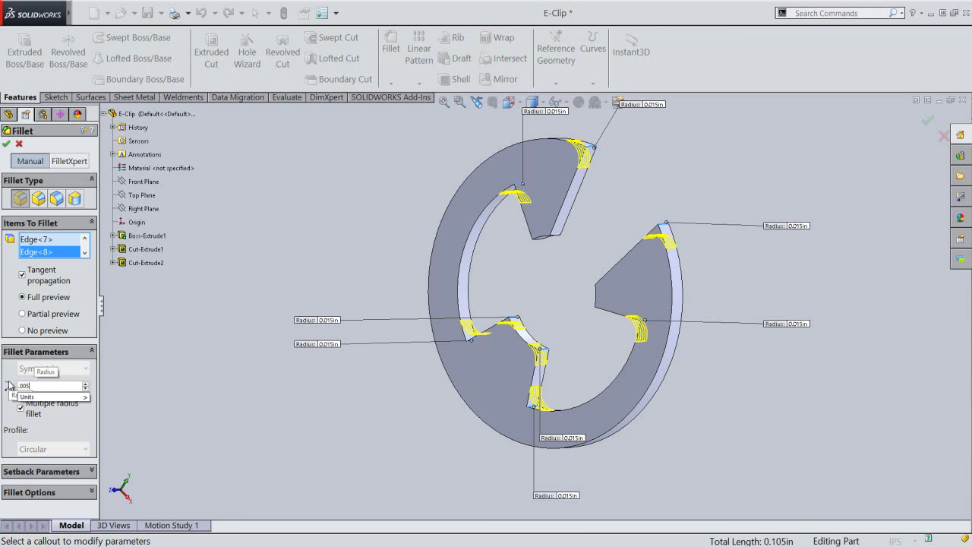
left_click(139, 386)
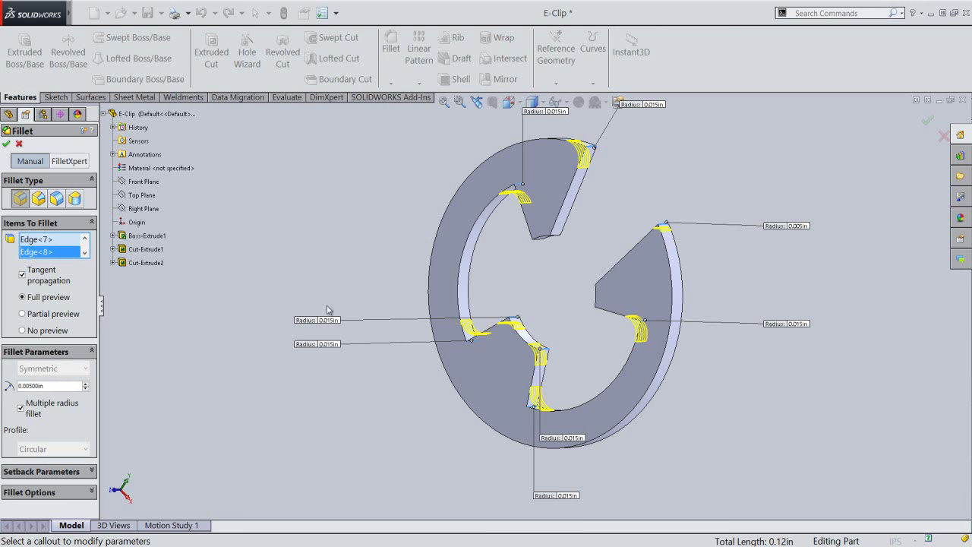
Add four more prong corner edges and finish Fillet1 with 0.015 and 0.005 in radii
left_click(558, 237)
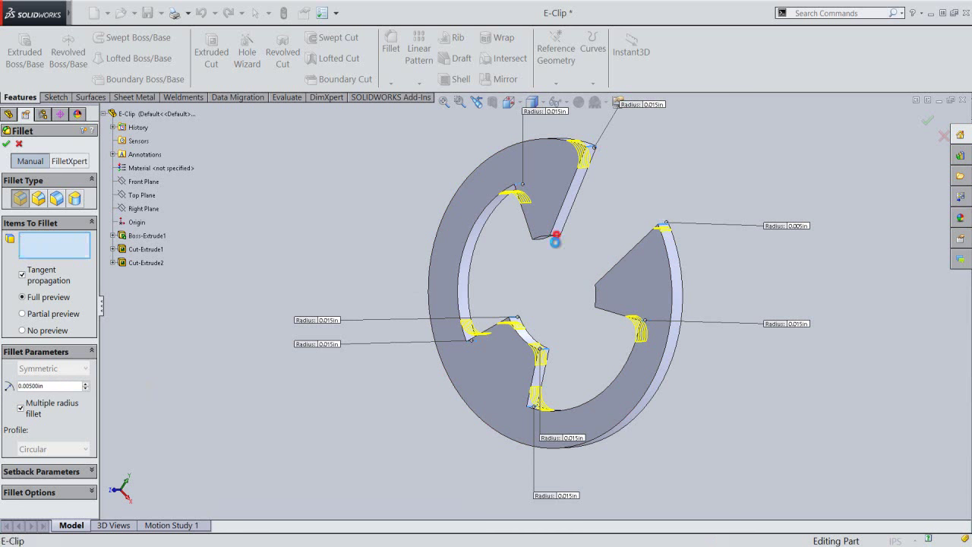
left_click(538, 241)
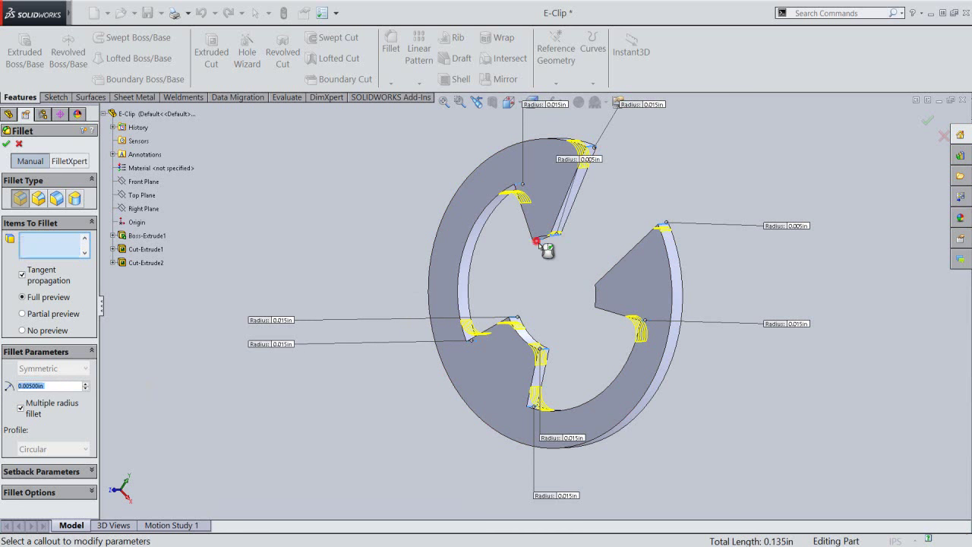
mouse_move(578, 299)
middle_mouse_down()
mouse_move(610, 297)
mouse_move(597, 293)
middle_mouse_up()
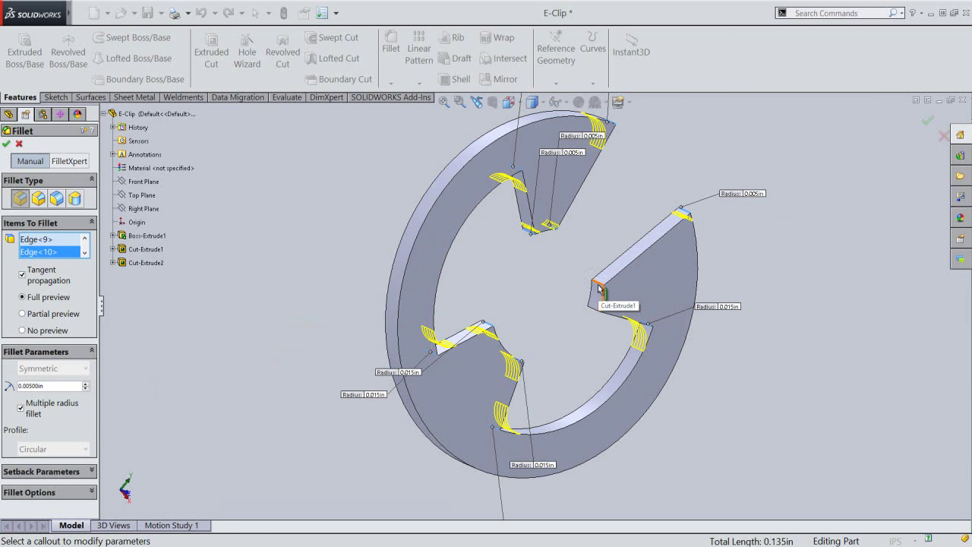
left_click(597, 287)
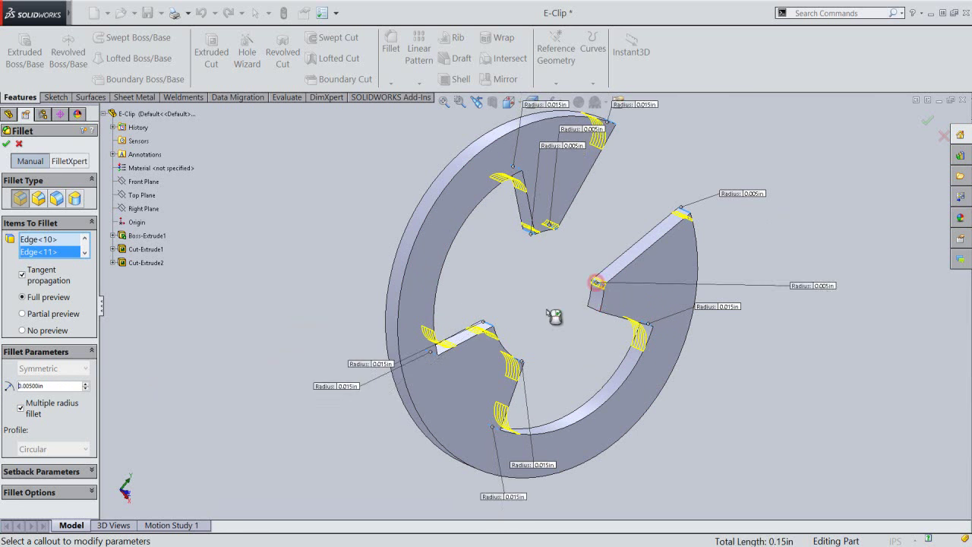
left_click(594, 309)
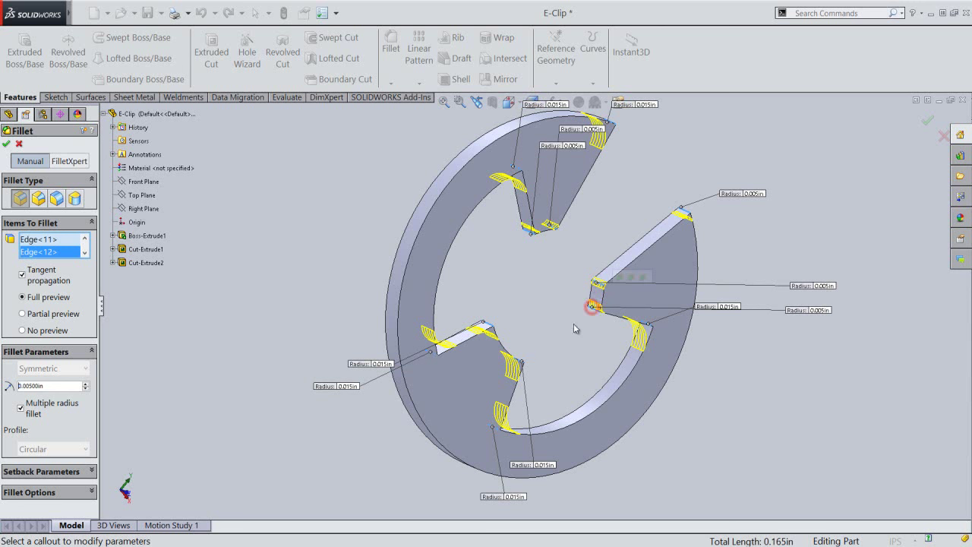
right_click(550, 271)
left_click(576, 370)
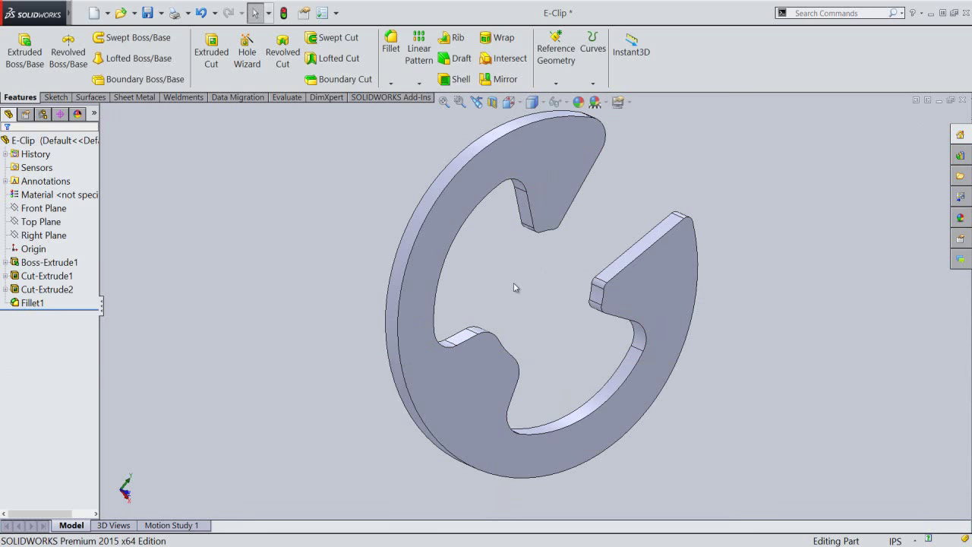
Inspect the filleted clip, then return it to the isometric view
mouse_move(513, 286)
middle_mouse_down()
mouse_move(430, 305)
mouse_move(406, 284)
middle_mouse_up()
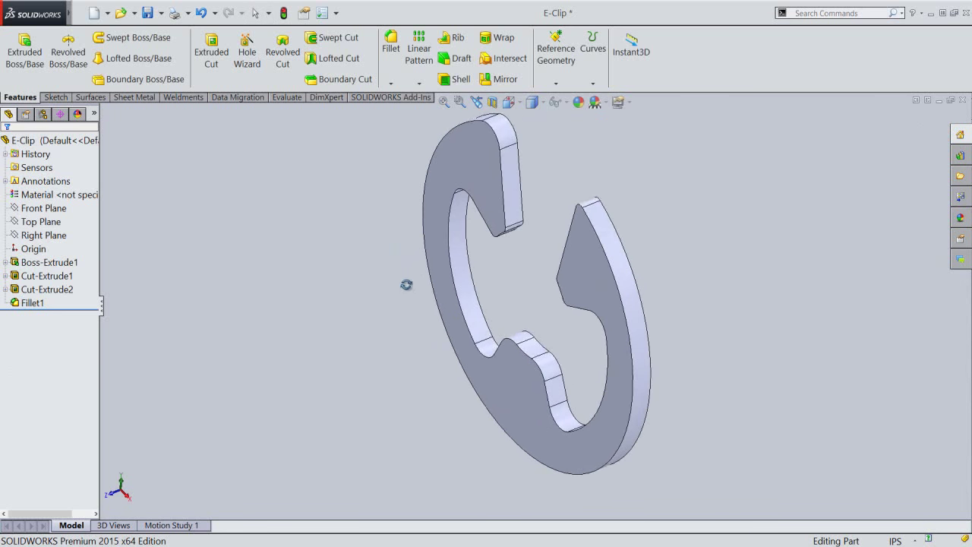
left_click(507, 102)
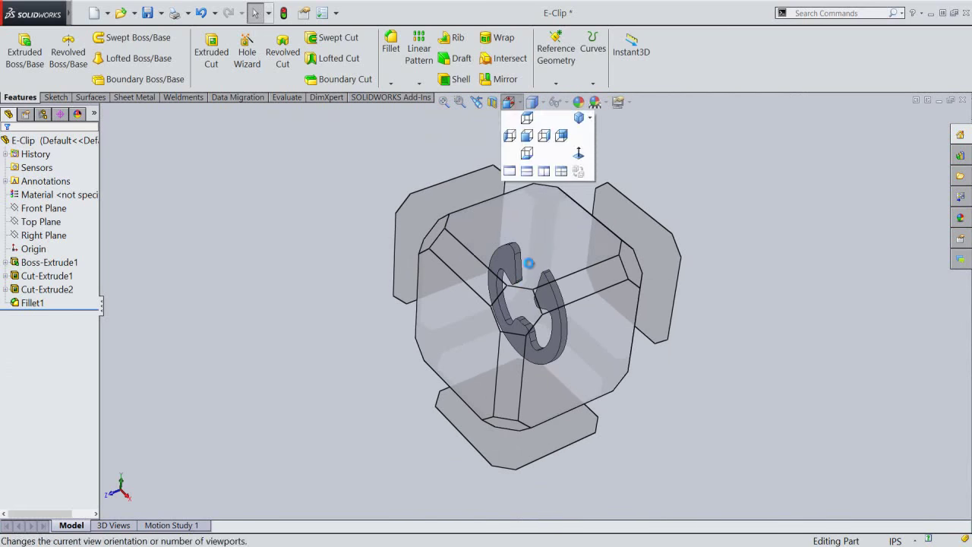
left_click(513, 300)
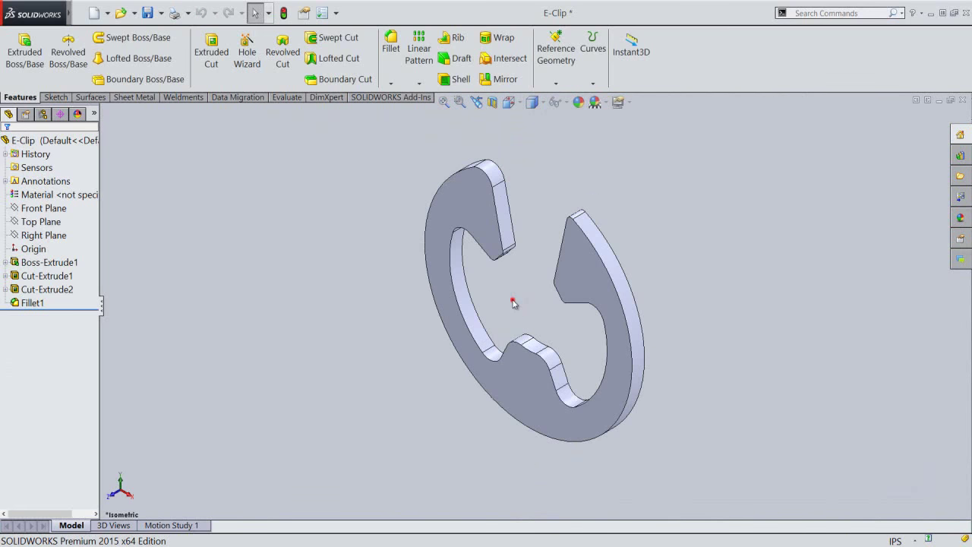
Save the E-Clip part and select the whole part
scroll(519, 217, "down", 2)
left_click(281, 197)
left_click(280, 220)
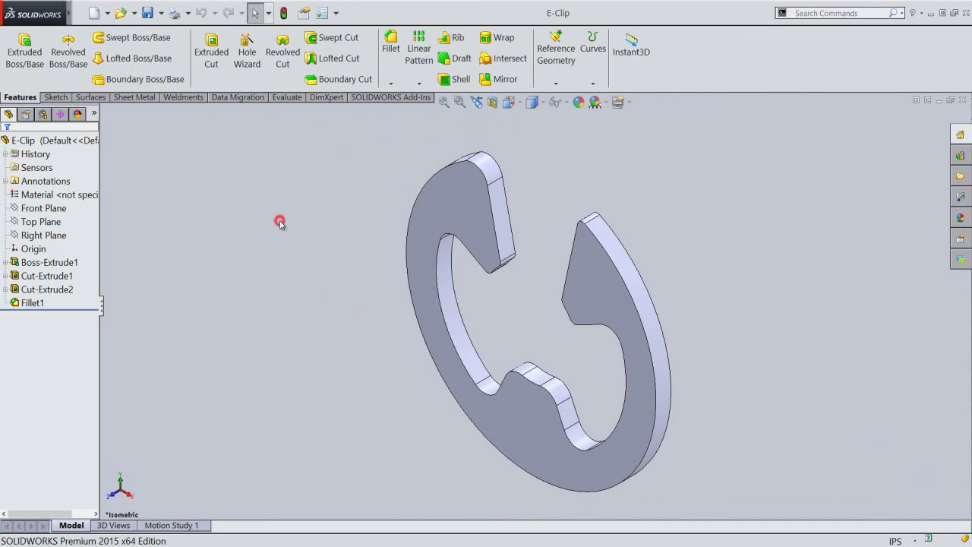
left_click(315, 216)
left_click(81, 140)
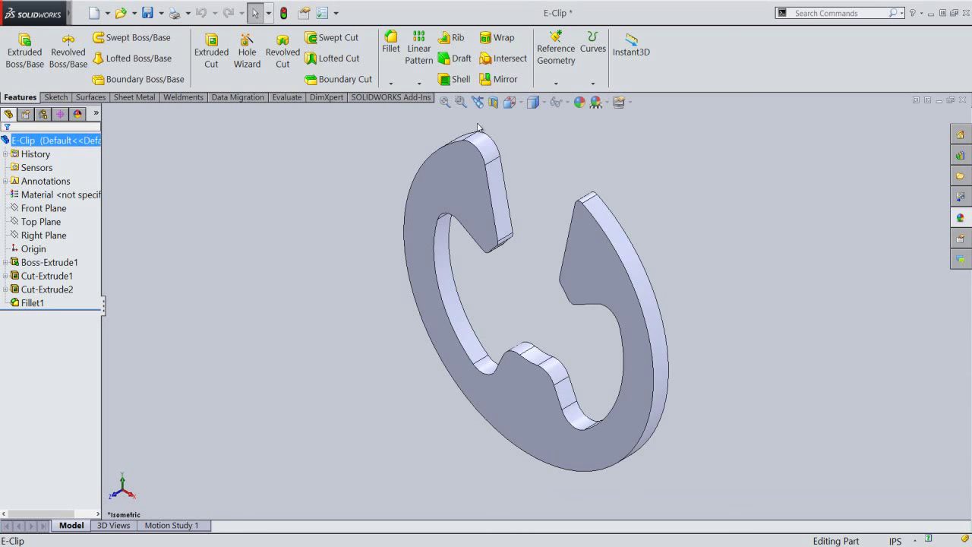
Apply the polished steel appearance from Metal > Steel to the whole E-clip
left_click(580, 102)
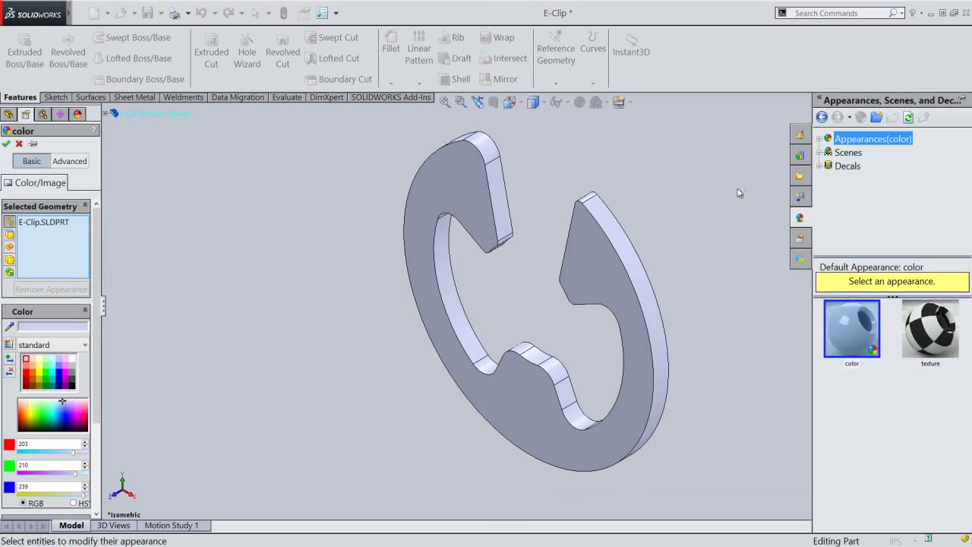
left_click(820, 139)
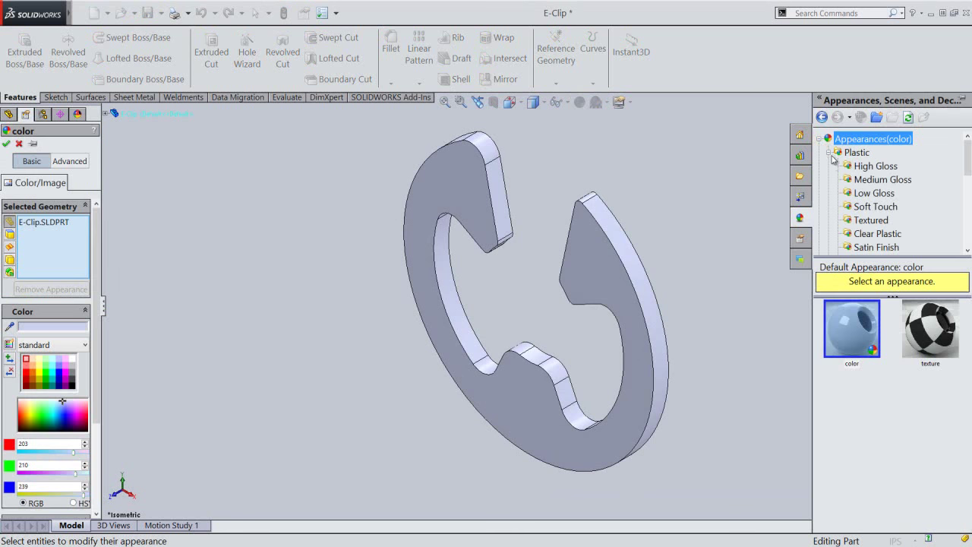
left_click(829, 152)
left_click(833, 169)
left_click(860, 152)
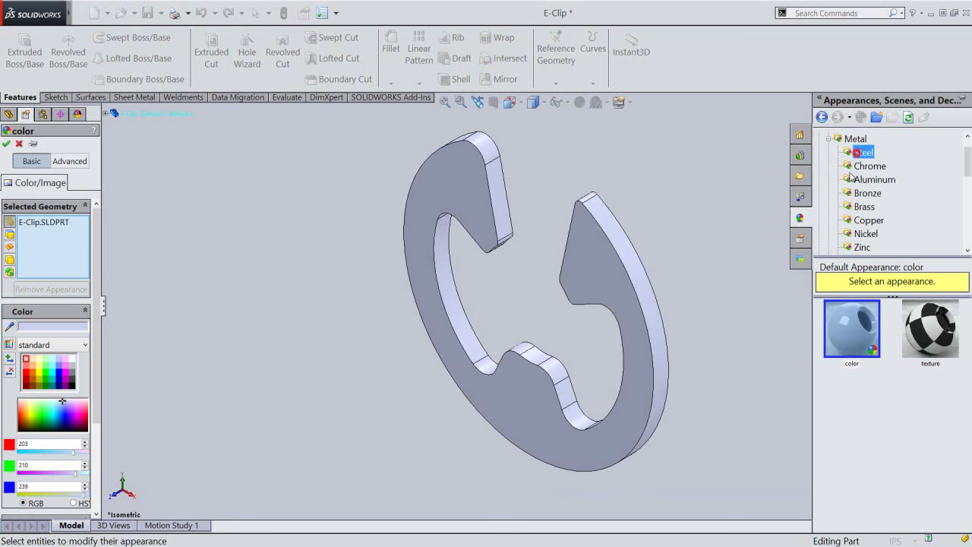
left_click(850, 328)
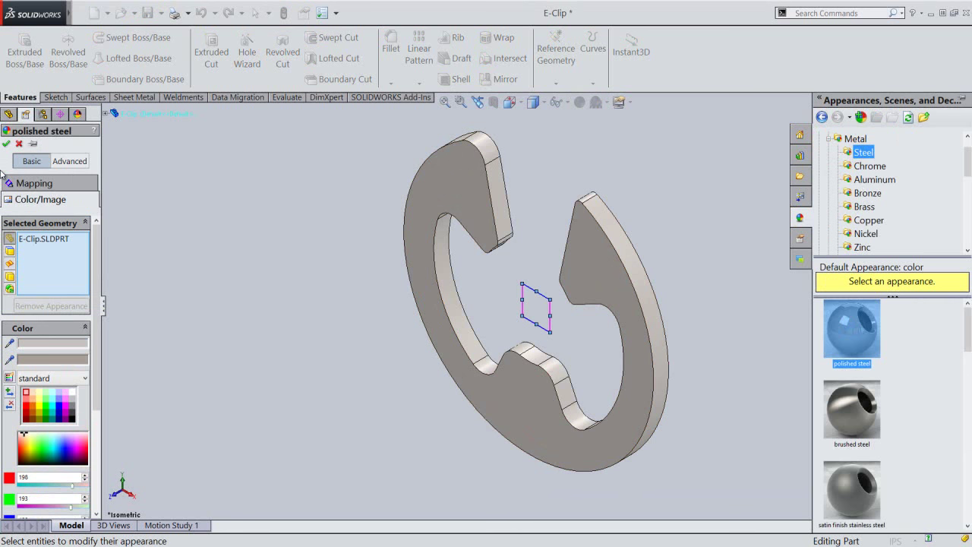
left_click(7, 143)
Expand the DisplayManager's Lights list and select the Lights folder
left_click(78, 114)
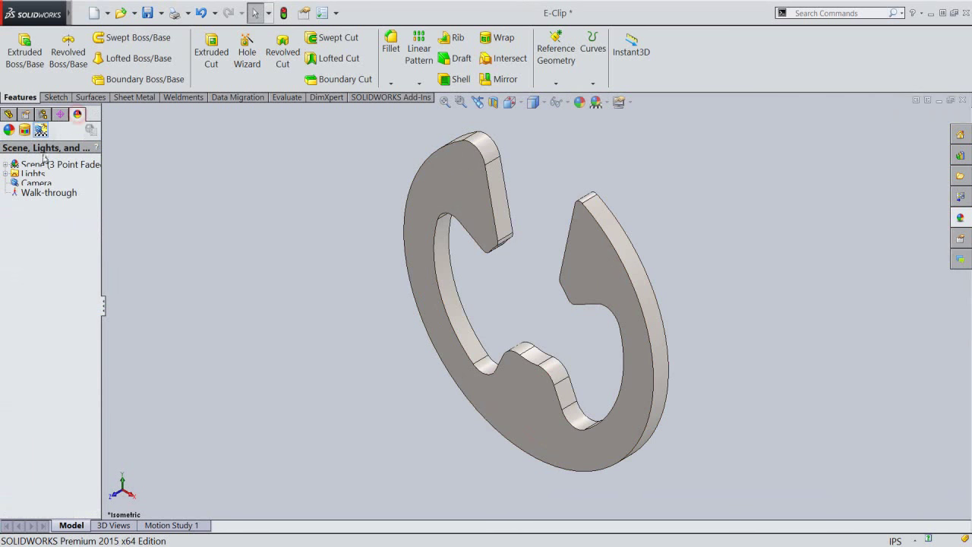
left_click(7, 180)
left_click(33, 193)
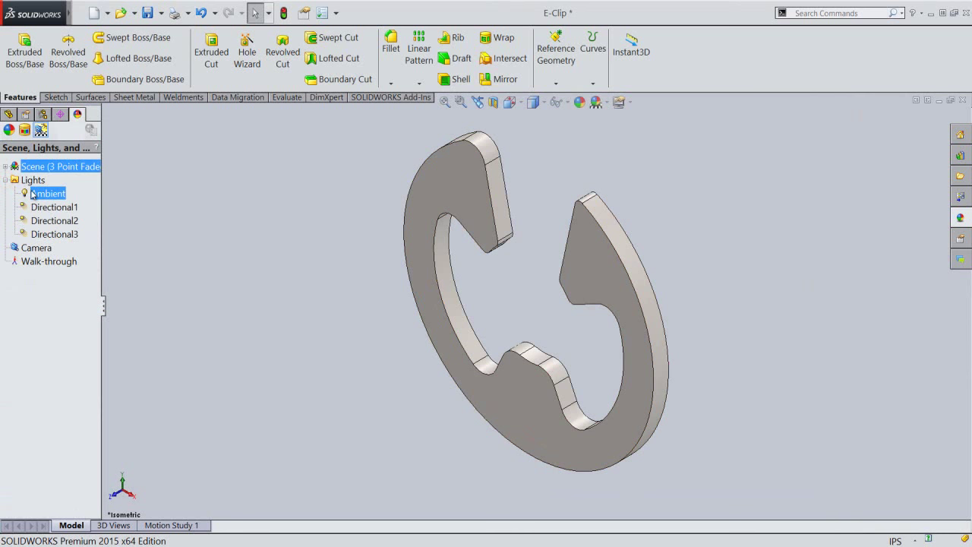
Add Directional4 on the clip's left at about 17.1° longitude with brightness 0.33
right_click(33, 194)
left_click(68, 273)
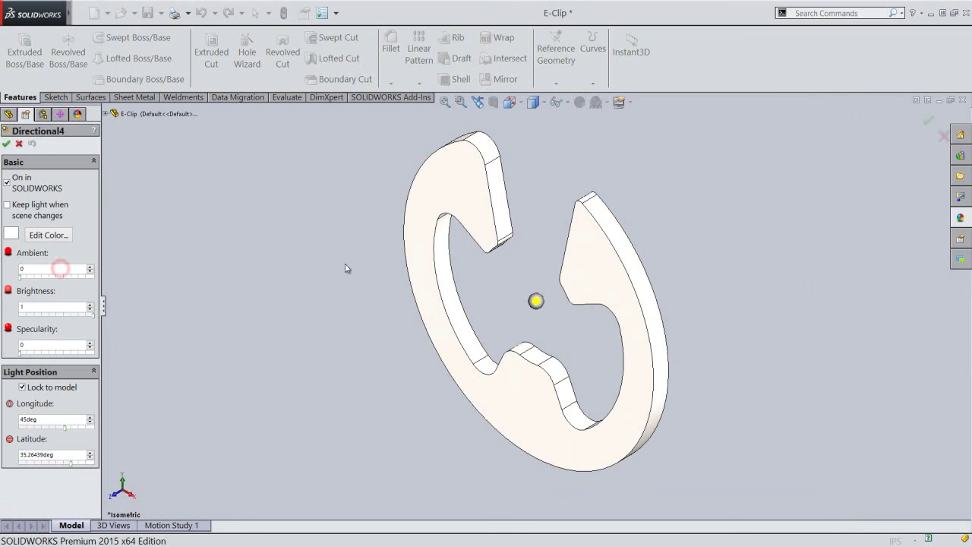
mouse_move(535, 301)
left_mouse_down()
mouse_move(450, 289)
mouse_move(401, 297)
mouse_move(406, 305)
left_mouse_up()
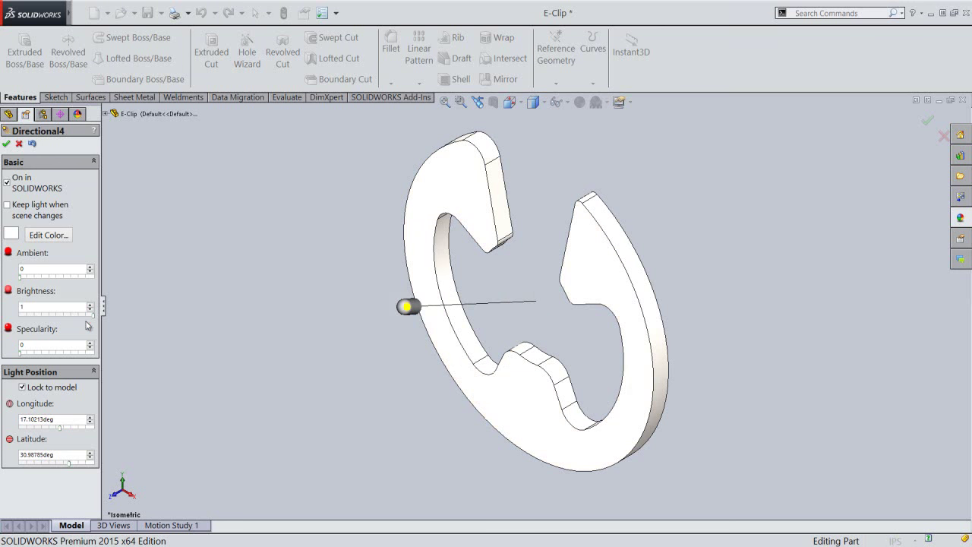
left_click_drag(92, 317, 46, 319)
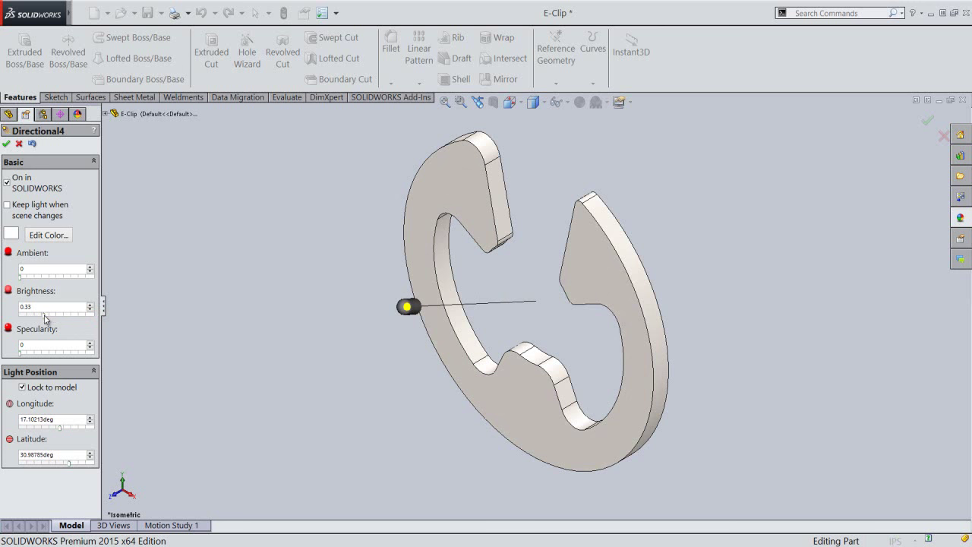
Accept Directional4, save the part and hide the feature tree panel
left_click(7, 144)
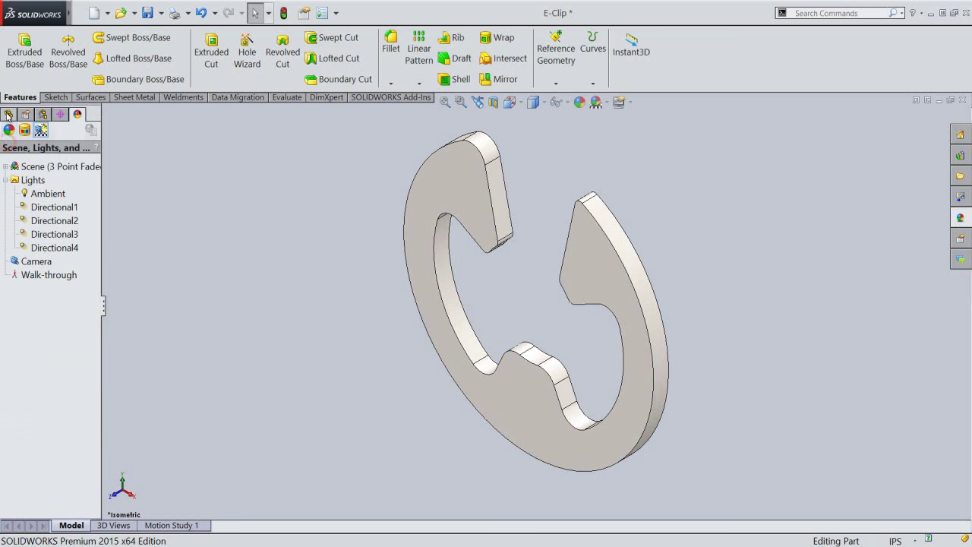
left_click(8, 114)
left_click(148, 12)
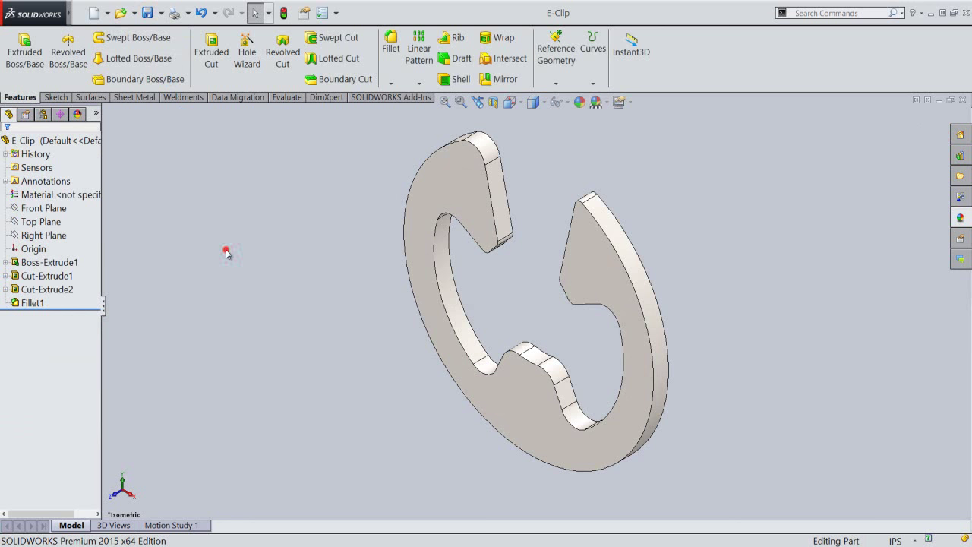
left_click(104, 304)
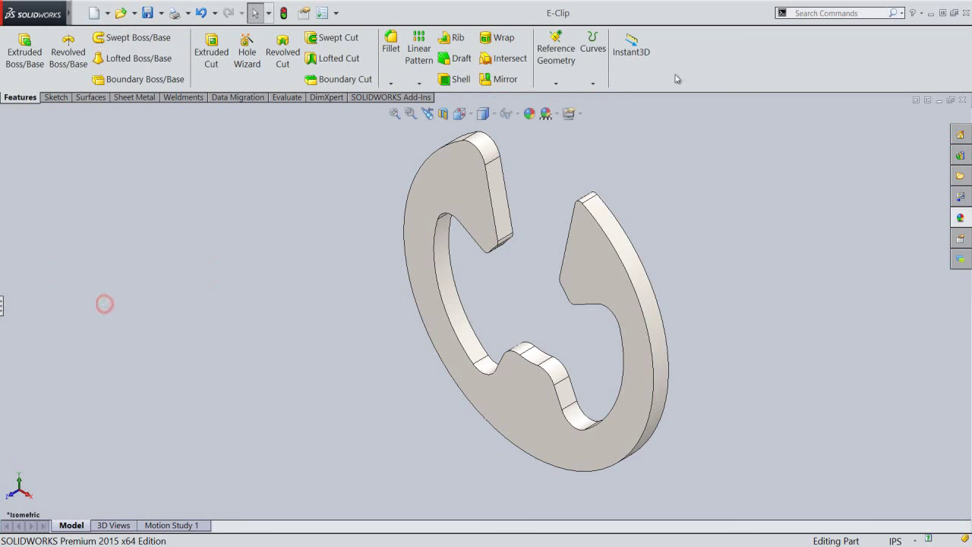
Switch the CommandManager to small icons and hide the view toolbar and task pane
right_click(687, 45)
left_click(703, 35)
right_click(695, 35)
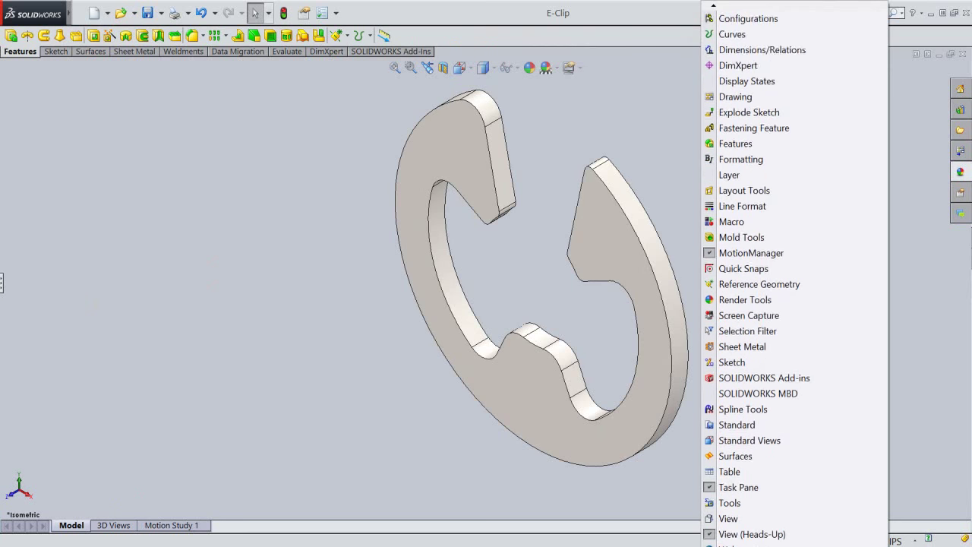
left_click(712, 488)
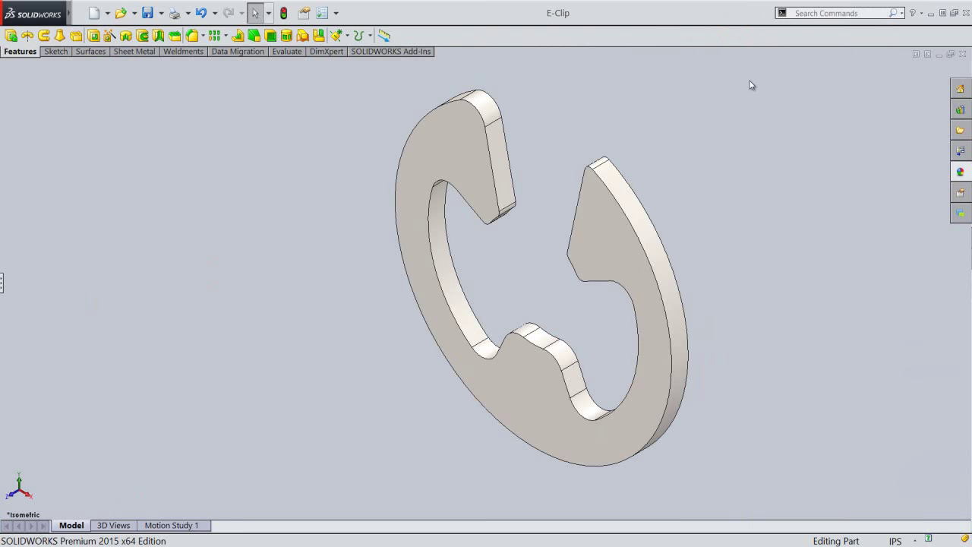
right_click(749, 34)
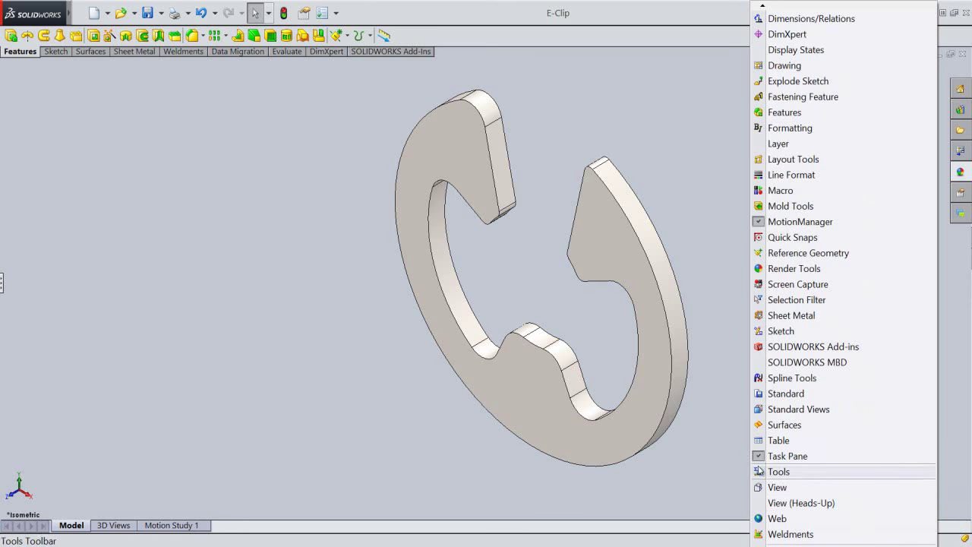
left_click(758, 456)
Zoom in on the clip and shift it slightly left and down
right_click(744, 269)
left_click(766, 272)
left_click_drag(765, 274, 764, 265)
left_click(782, 357)
left_click_drag(679, 365, 640, 378)
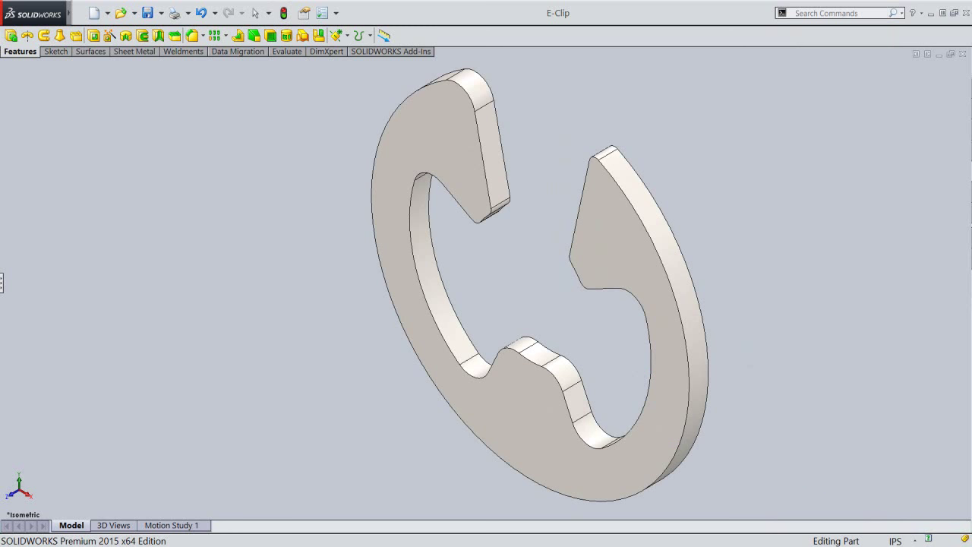
right_click(700, 182)
left_click(721, 190)
Restore large buttons with text, the task pane, the Heads-Up view toolbar and the feature tree
right_click(741, 33)
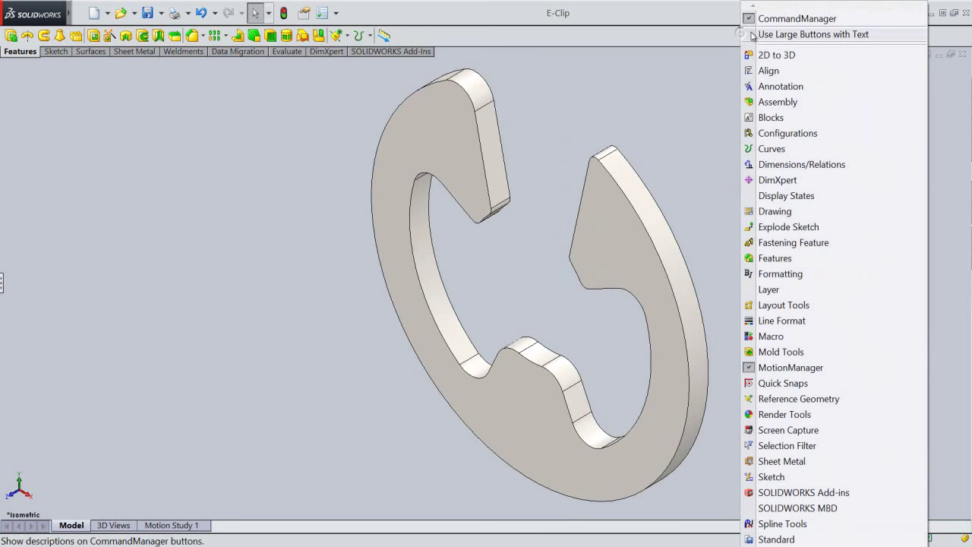
left_click(752, 34)
right_click(751, 29)
scroll(759, 490, "down", 2)
scroll(759, 490, "down", 3)
scroll(759, 490, "down", 4)
left_click(759, 455)
right_click(767, 71)
scroll(784, 541, "down", 2)
scroll(784, 540, "down", 4)
scroll(785, 538, "down", 3)
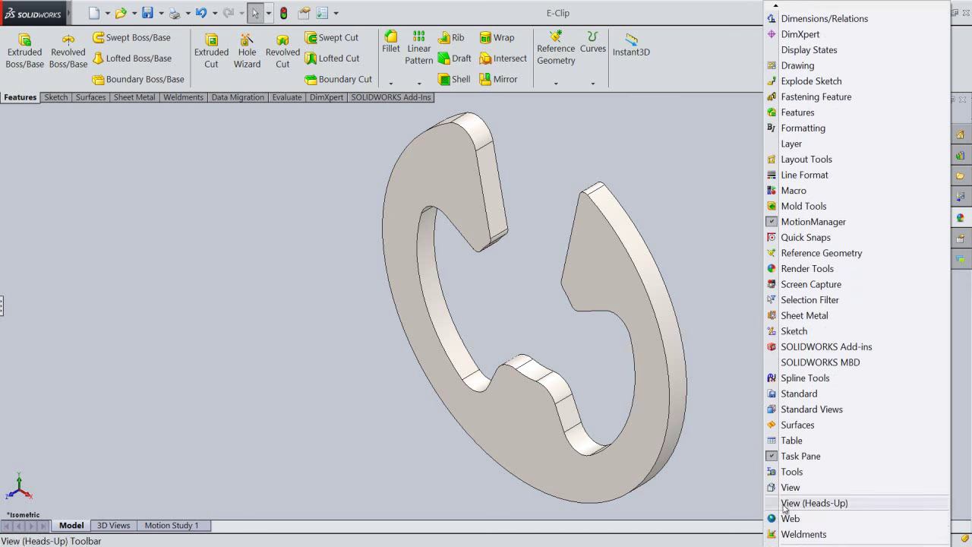
left_click(783, 504)
left_click(1, 304)
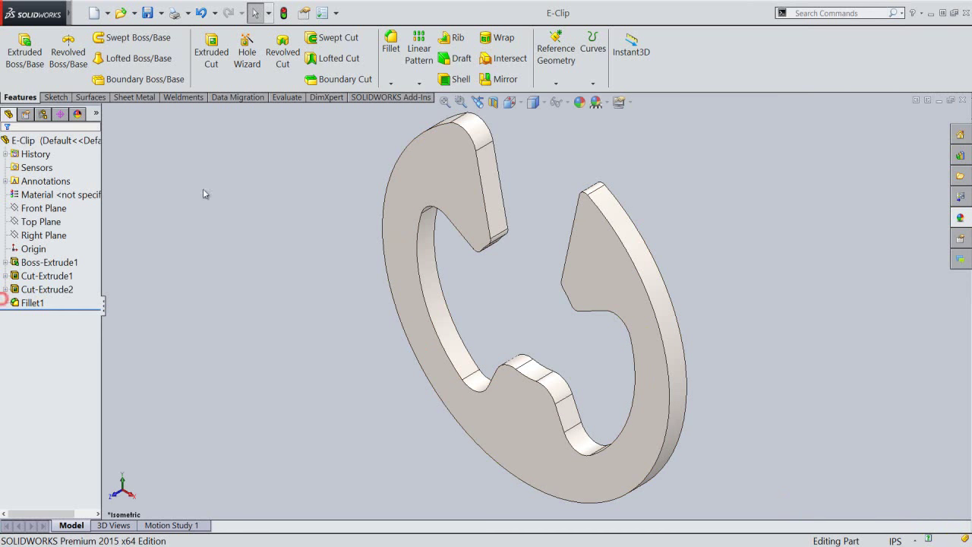